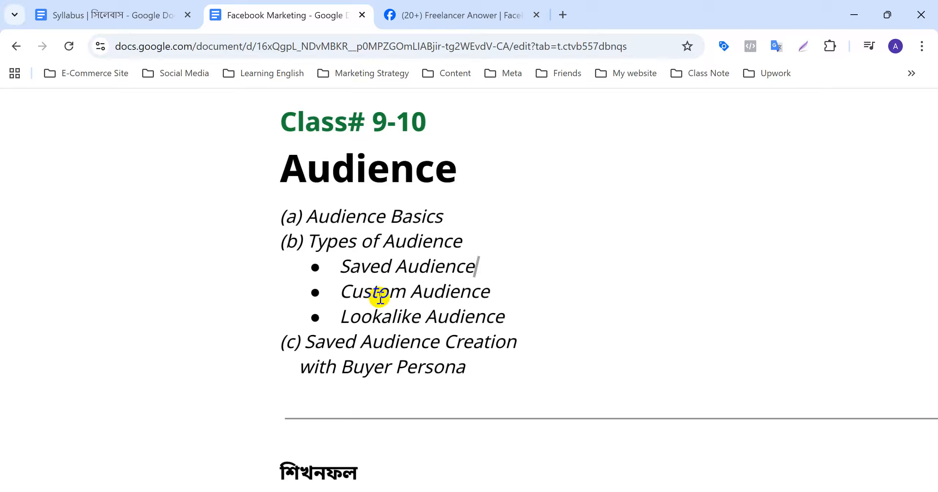
left_click(498, 295)
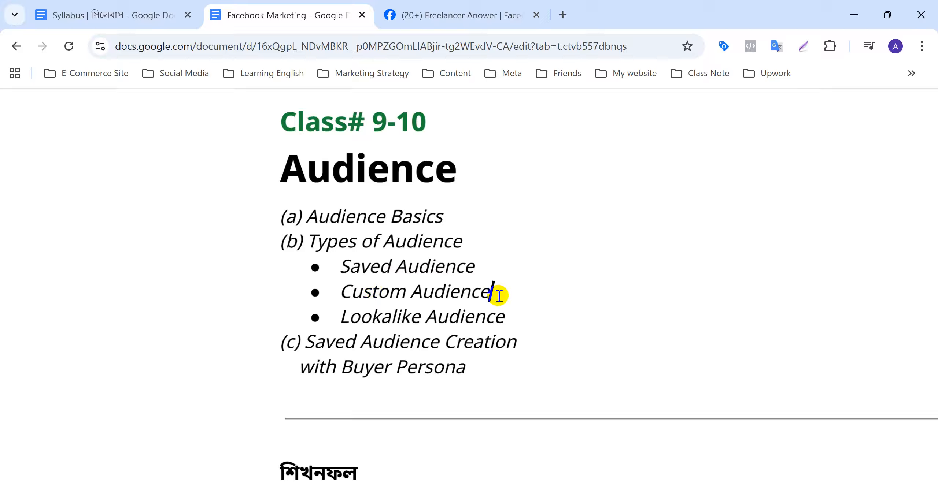
left_click(481, 265)
left_click(473, 241)
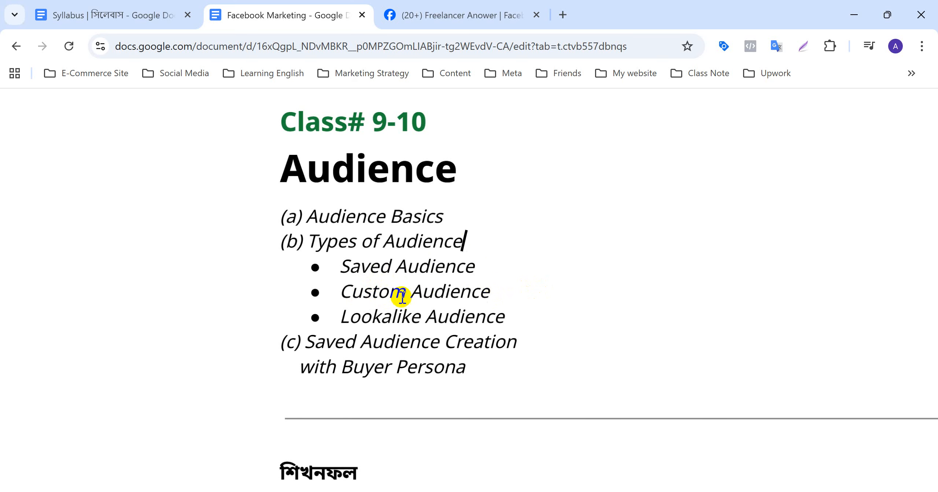
double_click(497, 292)
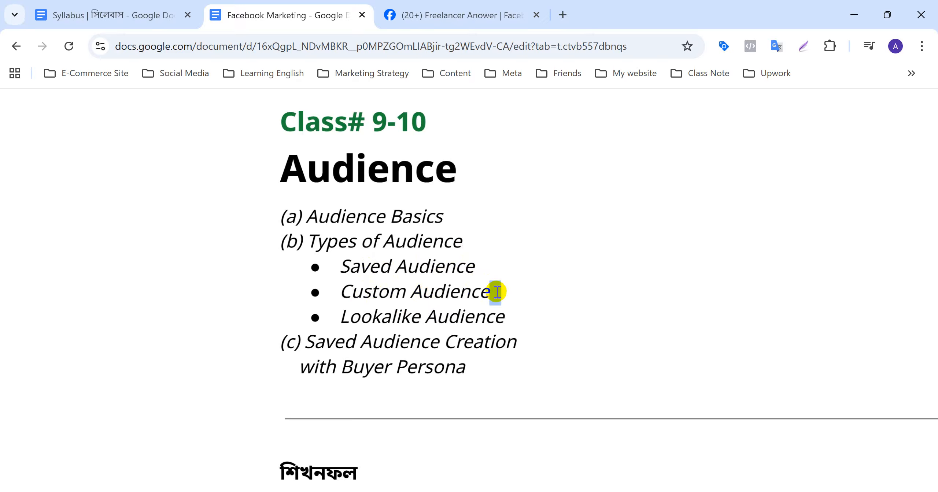
left_click(519, 291)
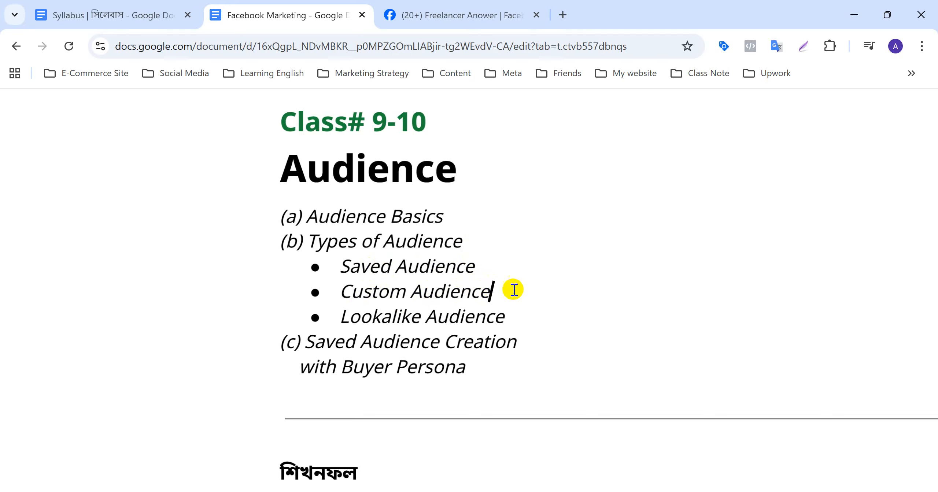
left_click(479, 268)
left_click(471, 245)
double_click(489, 273)
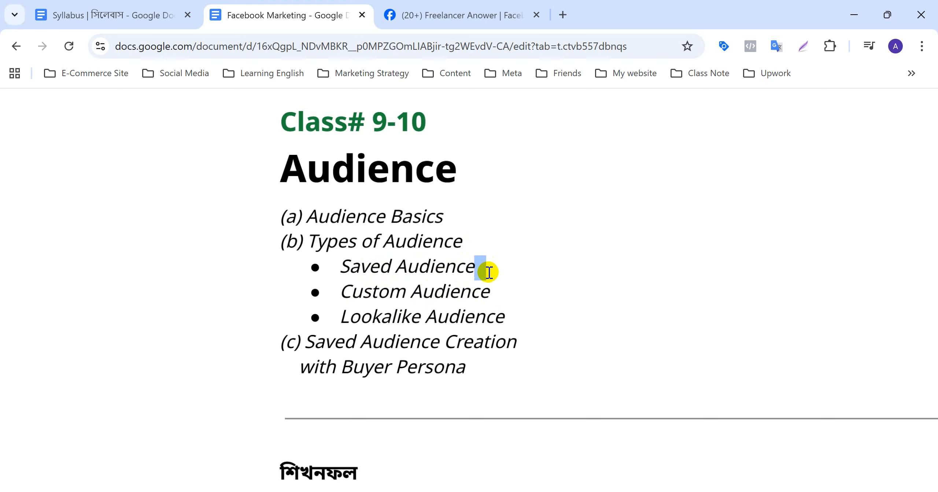
left_click(497, 294)
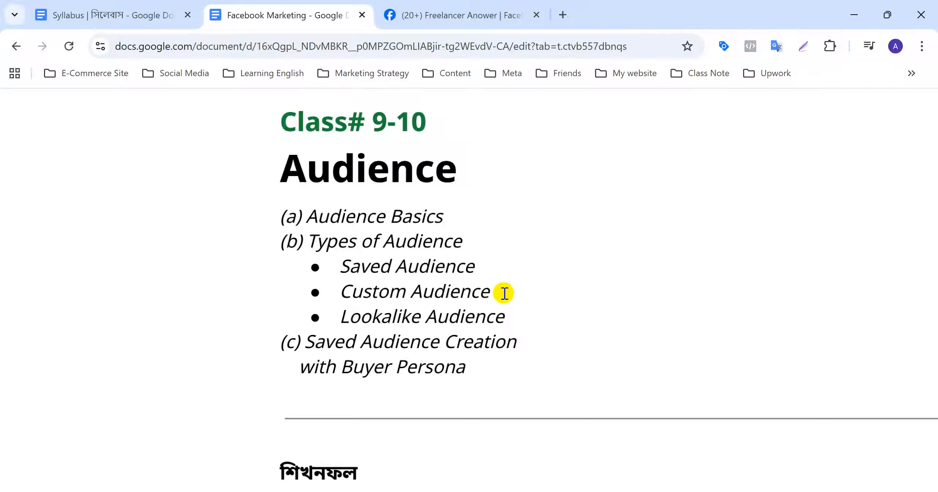
left_click(481, 269)
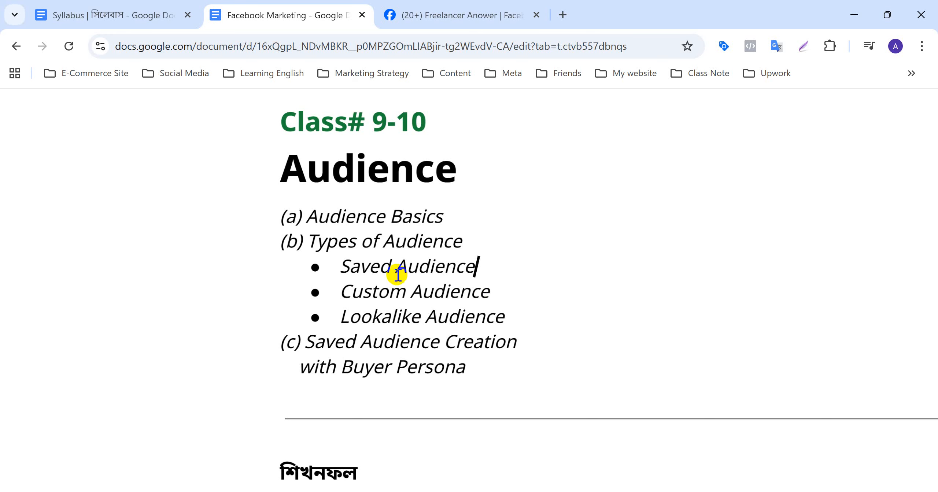
left_click(502, 293)
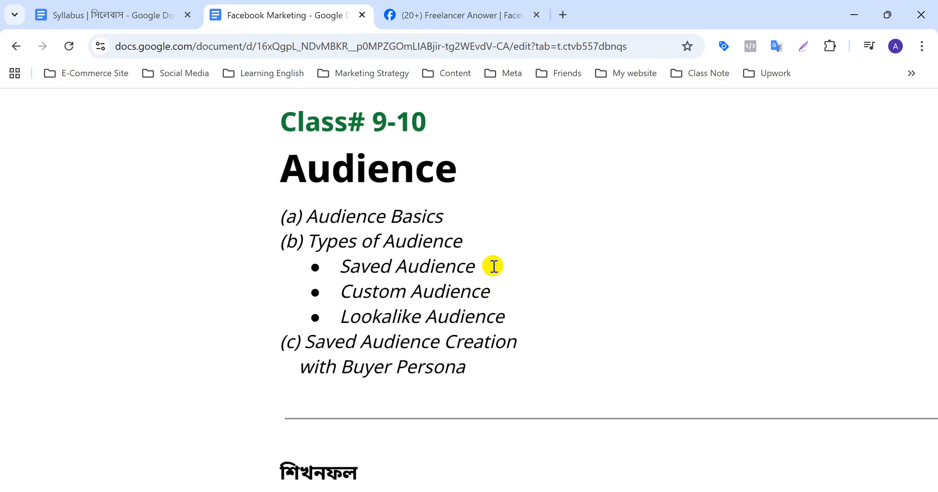
left_click(476, 267)
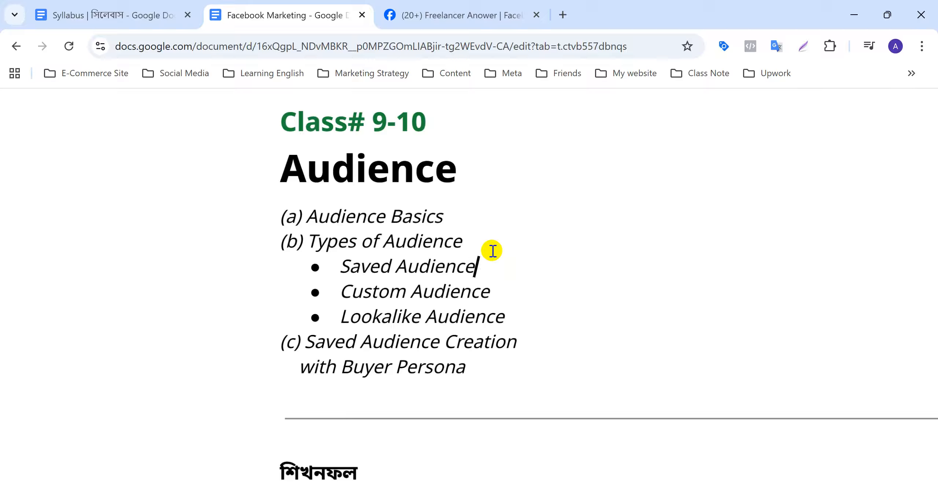
left_click(497, 298)
double_click(484, 268)
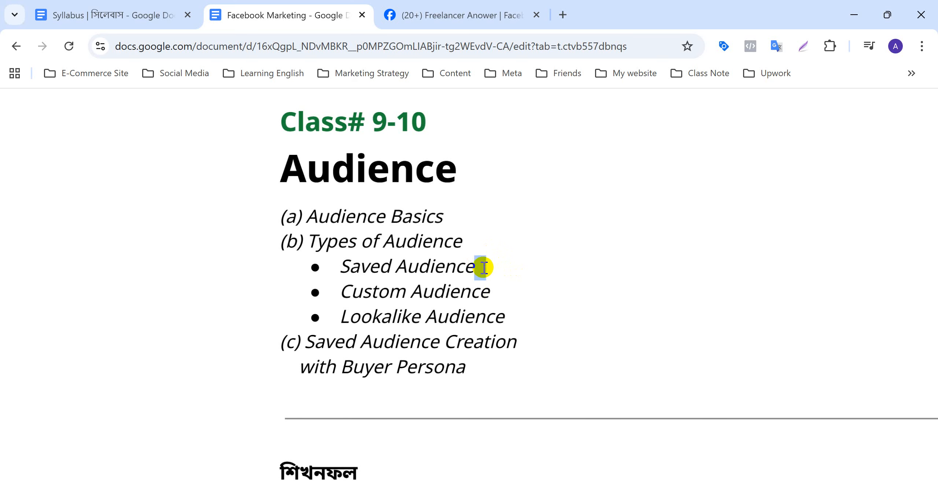
left_click(485, 268)
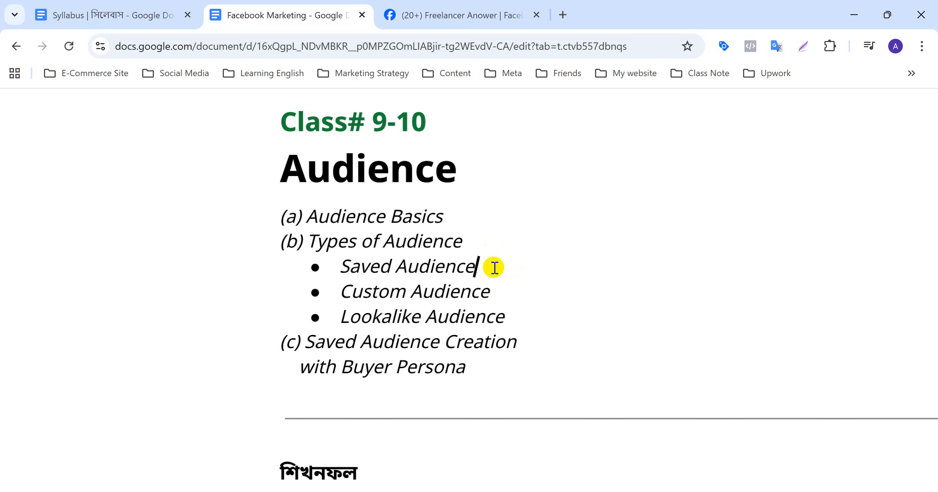
left_click(502, 298)
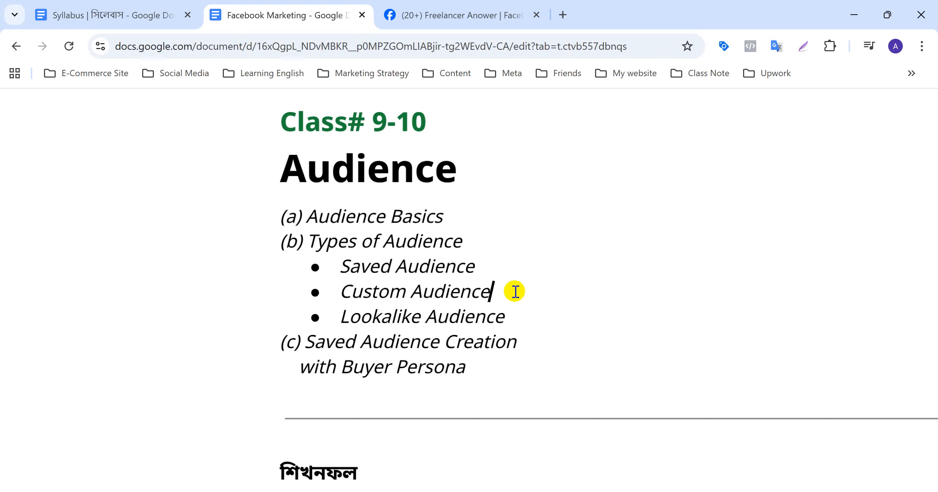
double_click(474, 263)
left_click(472, 243)
double_click(492, 265)
key("BackSpace")
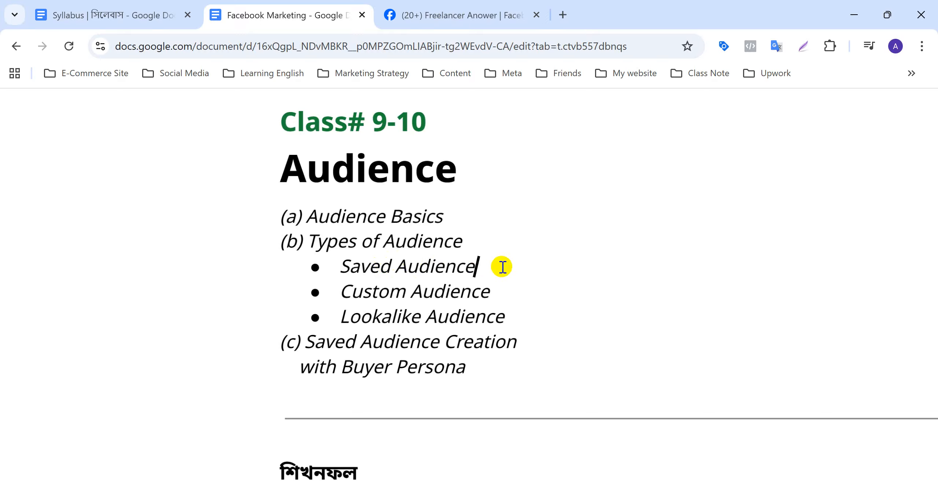
left_click(465, 242)
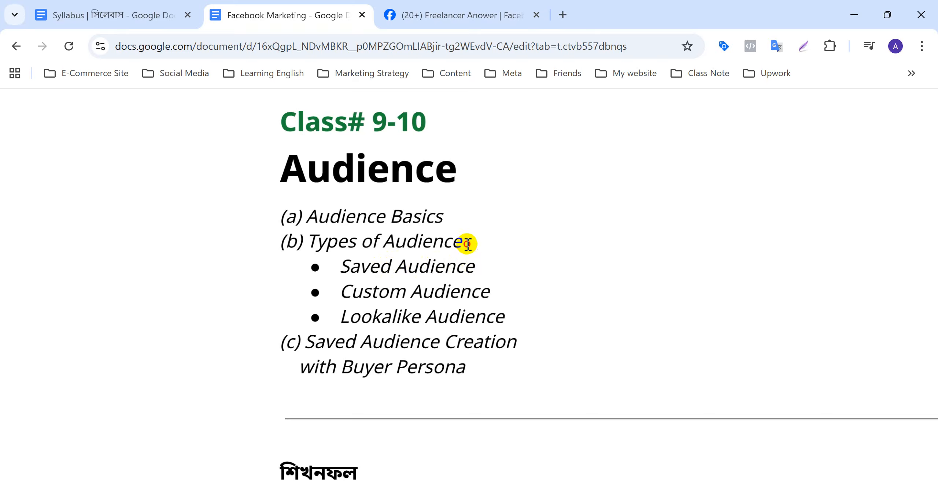
left_click(487, 265)
left_click(473, 242)
left_click(481, 269)
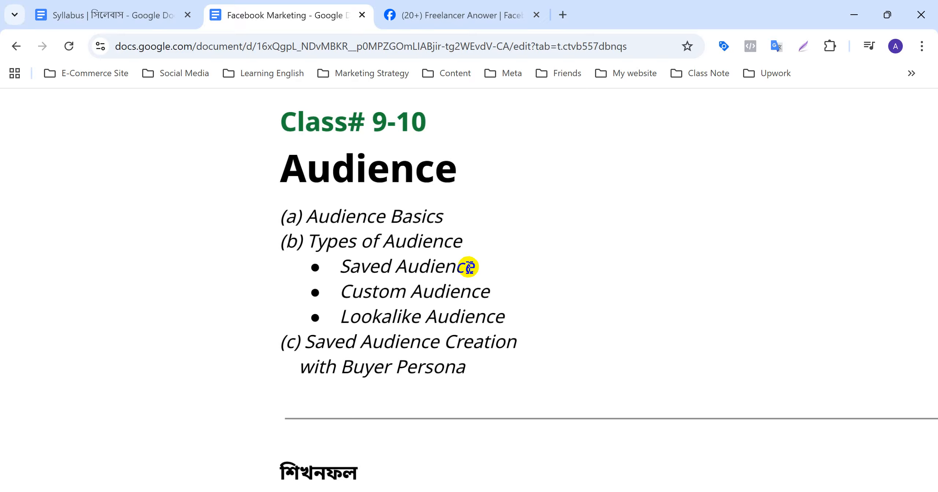
left_click(475, 243)
left_click(477, 267)
left_click(499, 294)
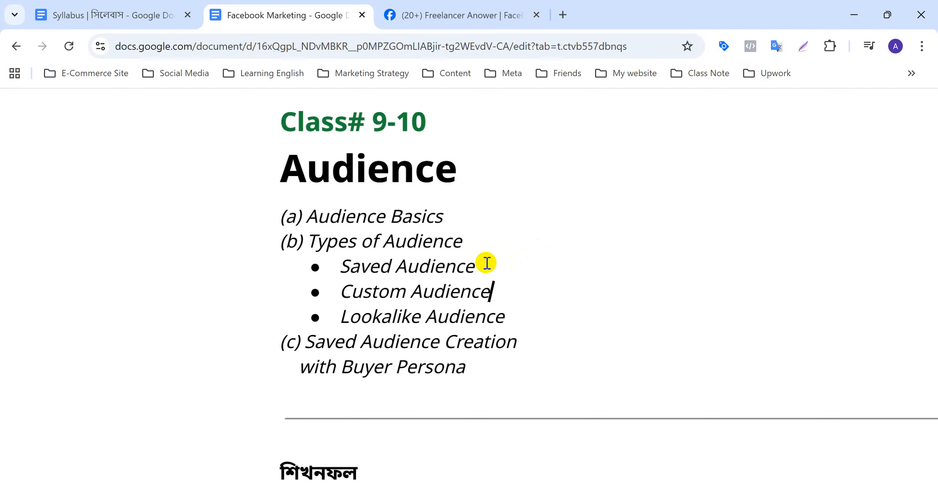
double_click(485, 267)
left_click(506, 266)
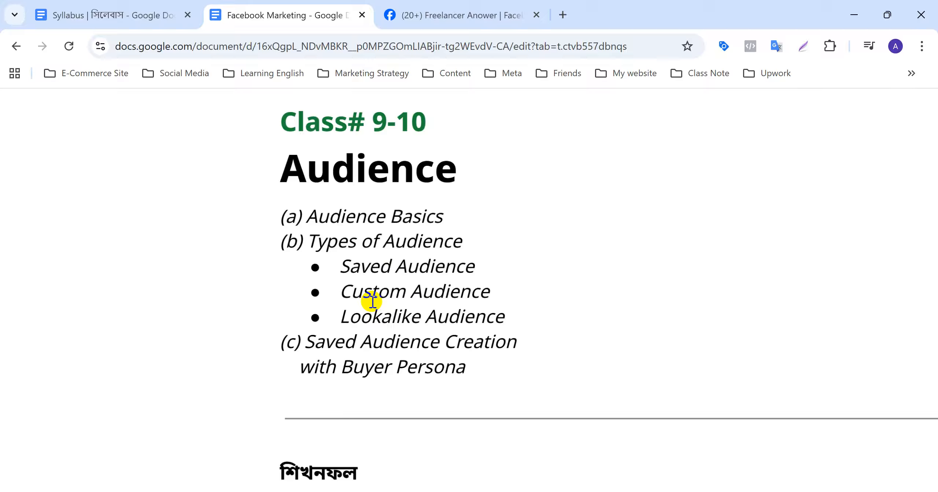
left_click(515, 317)
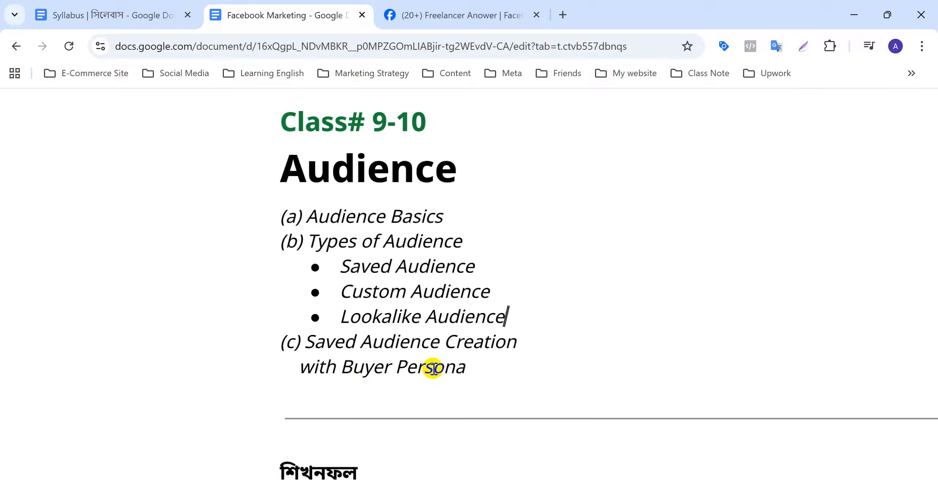
left_click(472, 367)
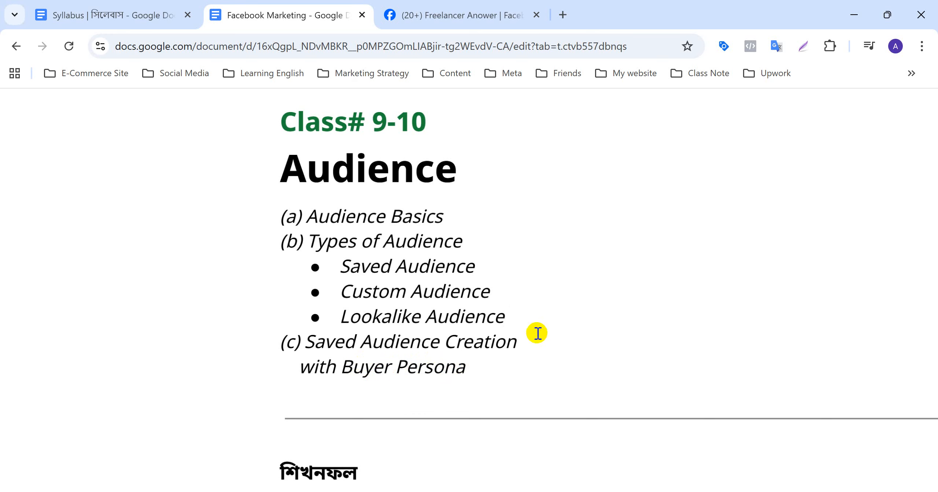
left_click(524, 342)
left_click(474, 364)
left_click(487, 368)
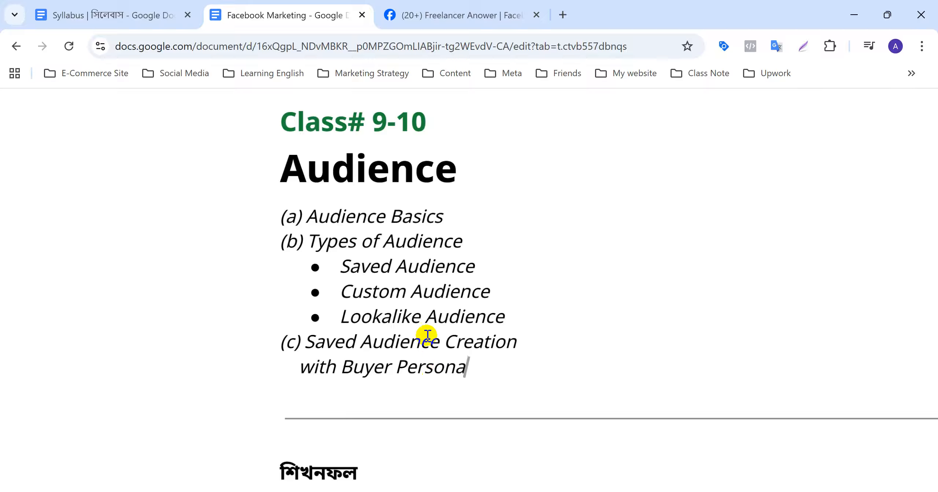
scroll(504, 230, "up", 1)
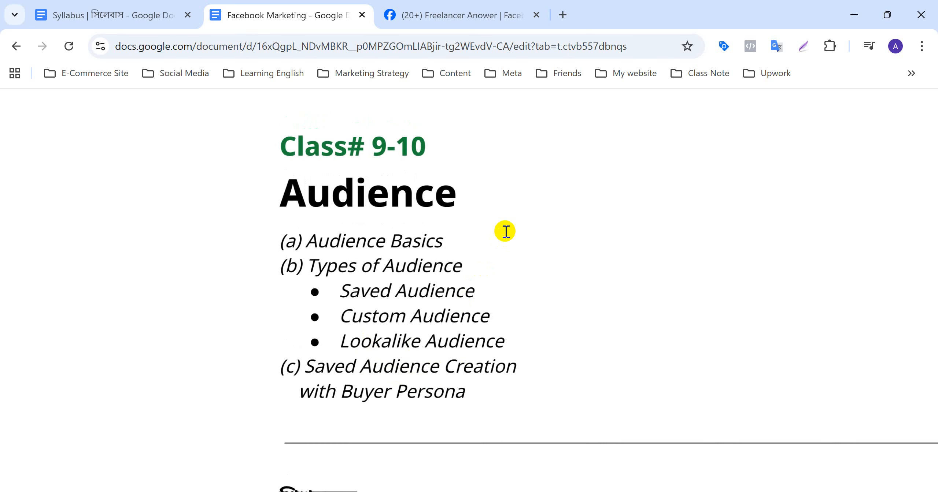
Switch to the managed Facebook page and open its Meta Business Suite
left_click(450, 5)
scroll(381, 207, "down", 2)
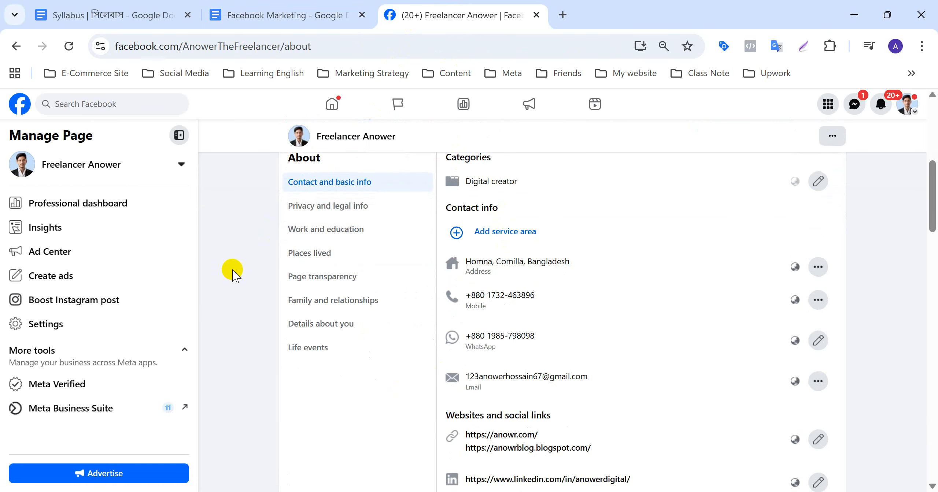
scroll(126, 287, "down", 2)
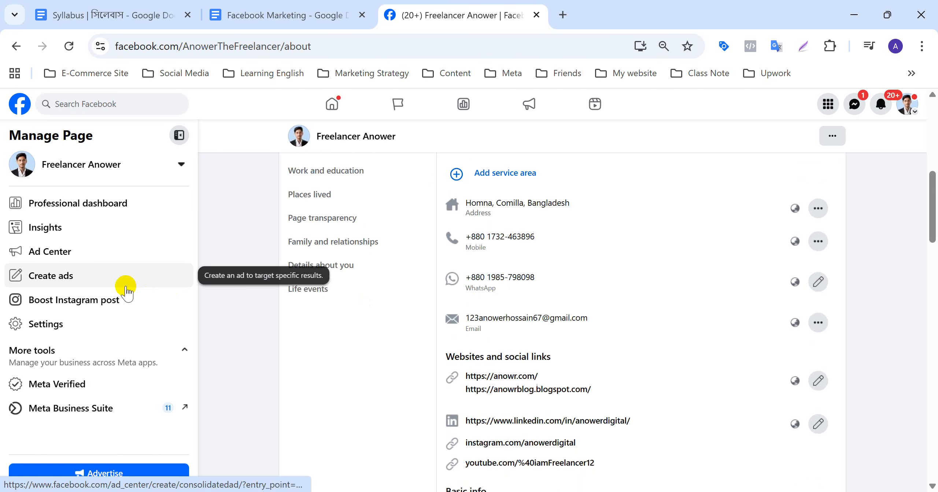
scroll(126, 292, "up", 1)
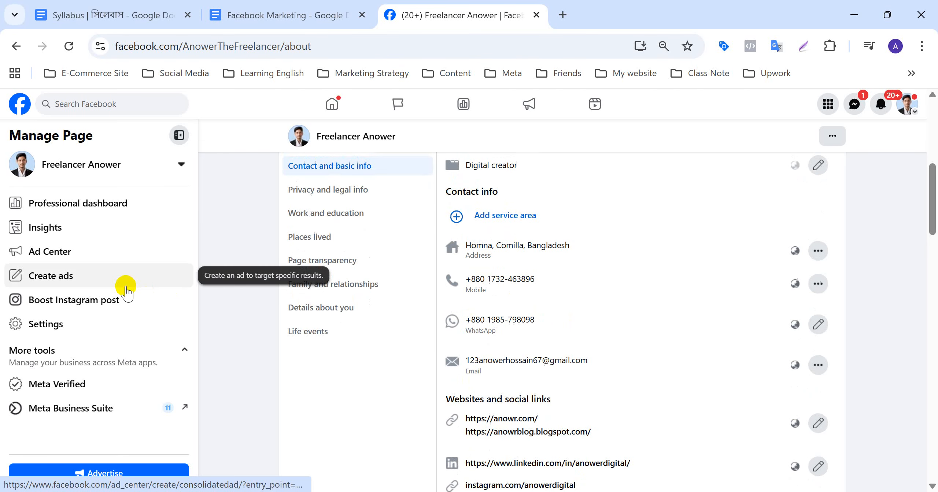
left_click(77, 412)
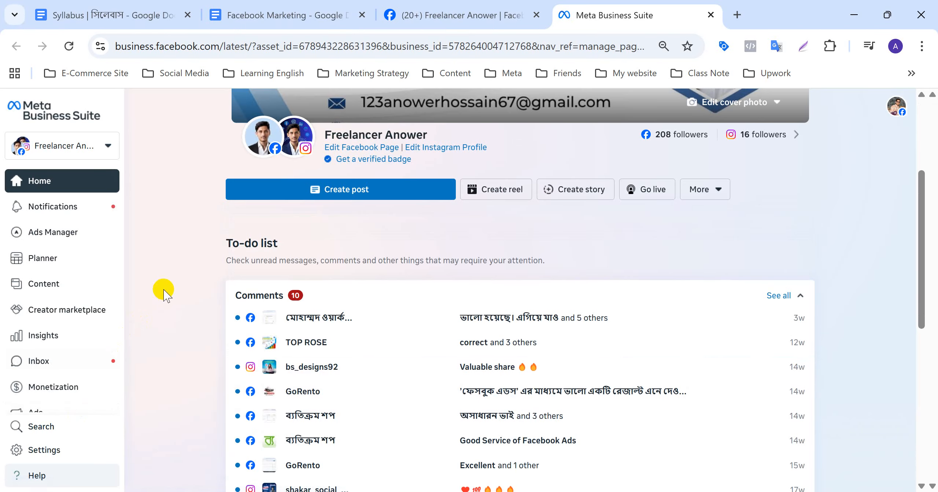
Open the Audiences section of Ads Manager and start creating a saved audience
left_click(77, 233)
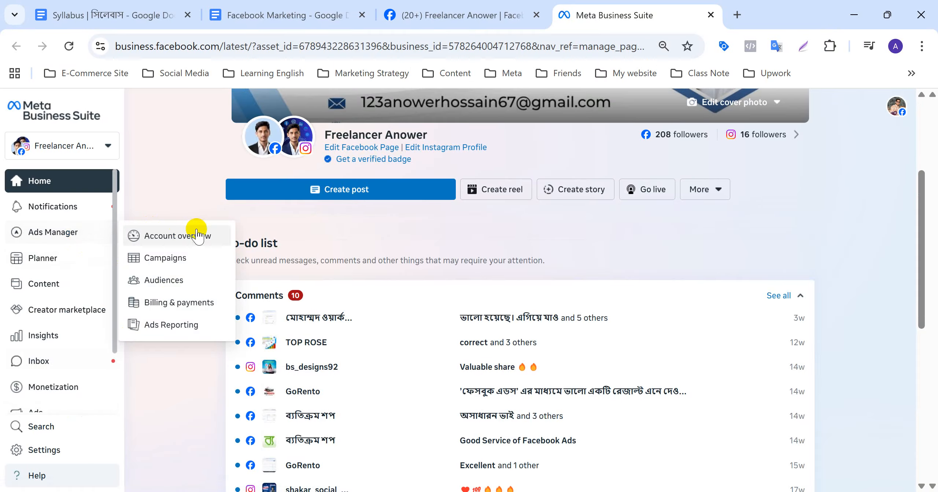
left_click(179, 281)
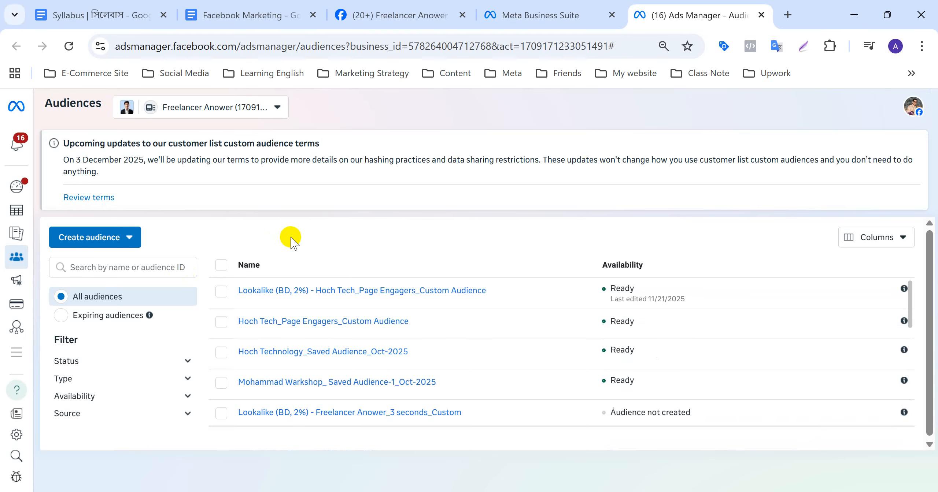
left_click(130, 239)
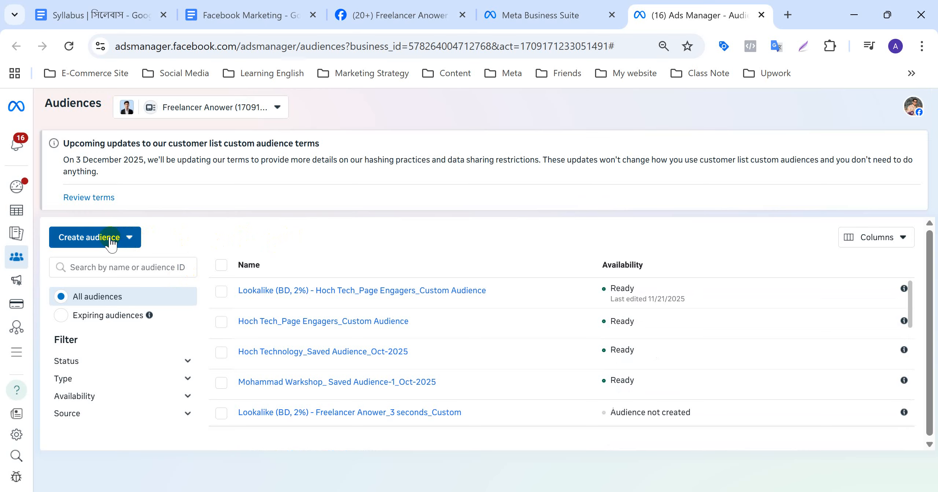
left_click(110, 243)
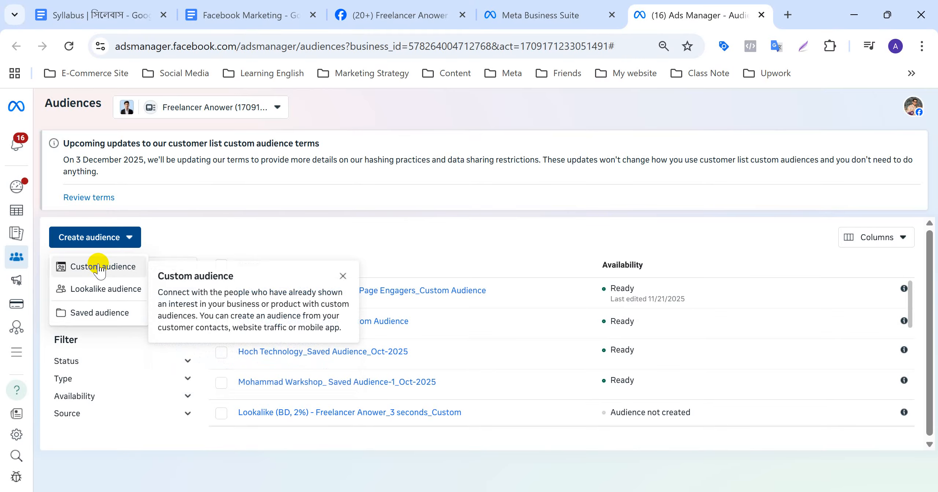
left_click(97, 314)
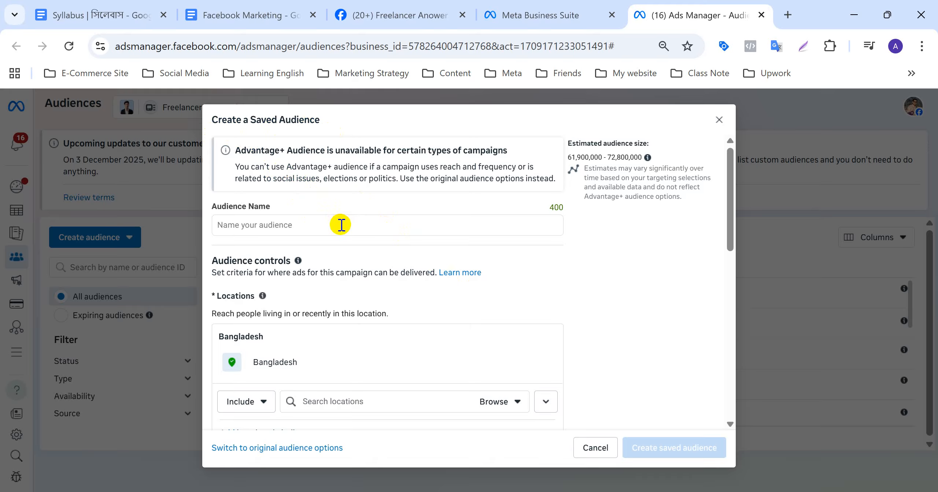
Name the new saved audience "Hoch-Tech_Saved Audience-2025"
left_click(259, 227)
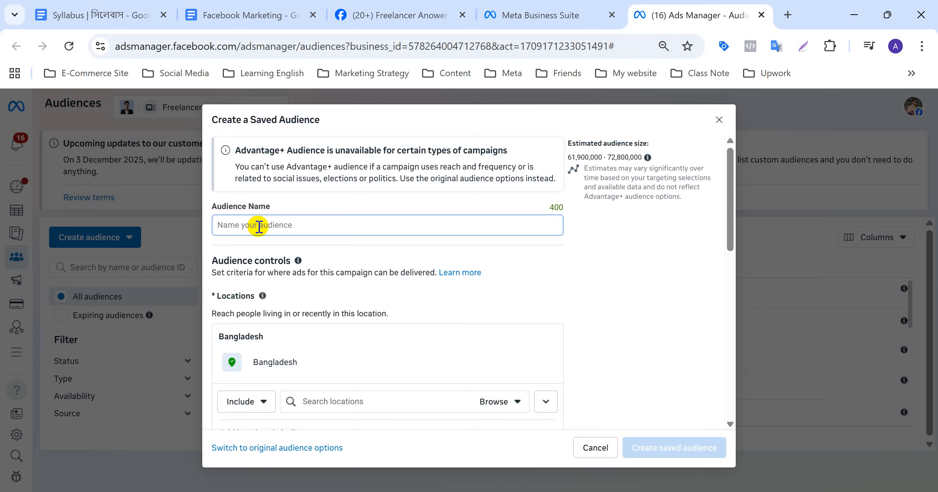
type("Hoch")
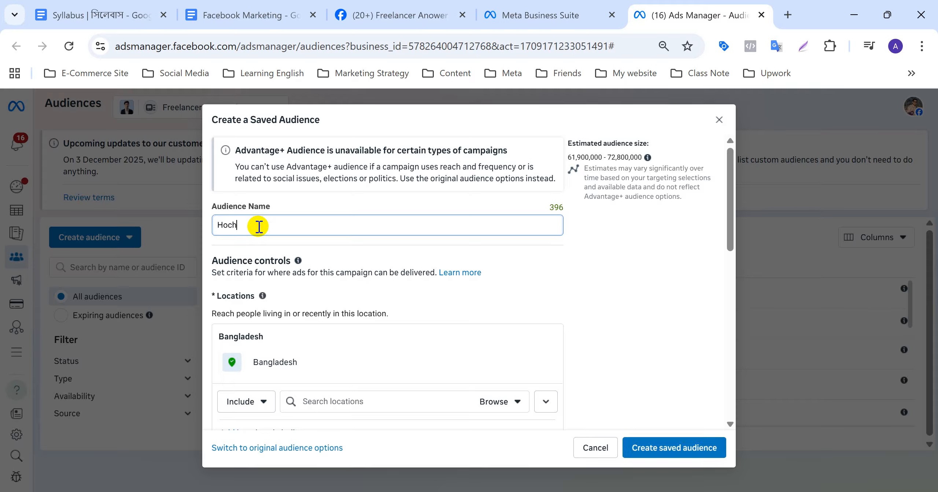
type("-")
type("Tech")
type(" Saved Audience-")
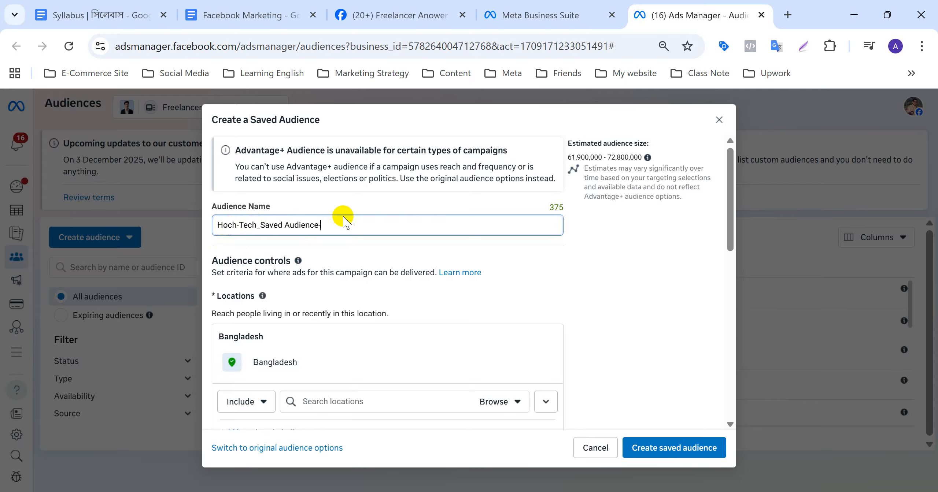
type("2025")
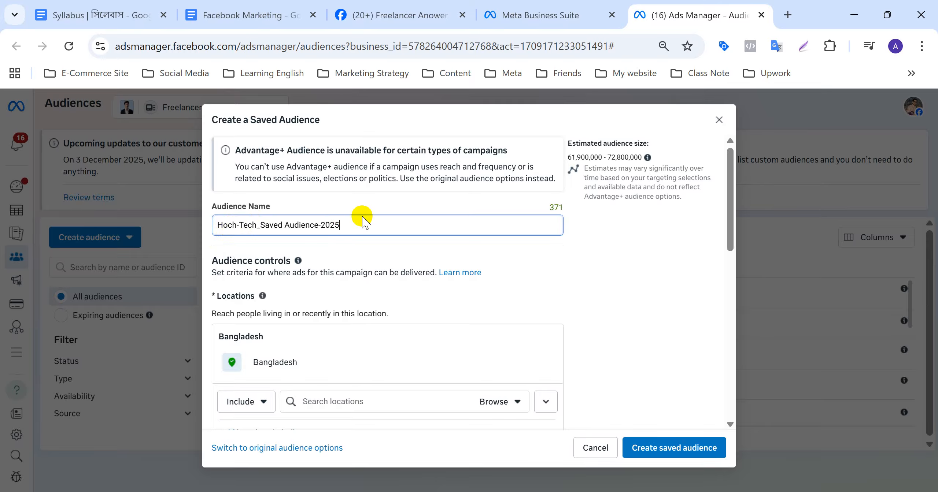
scroll(361, 218, "down", 1)
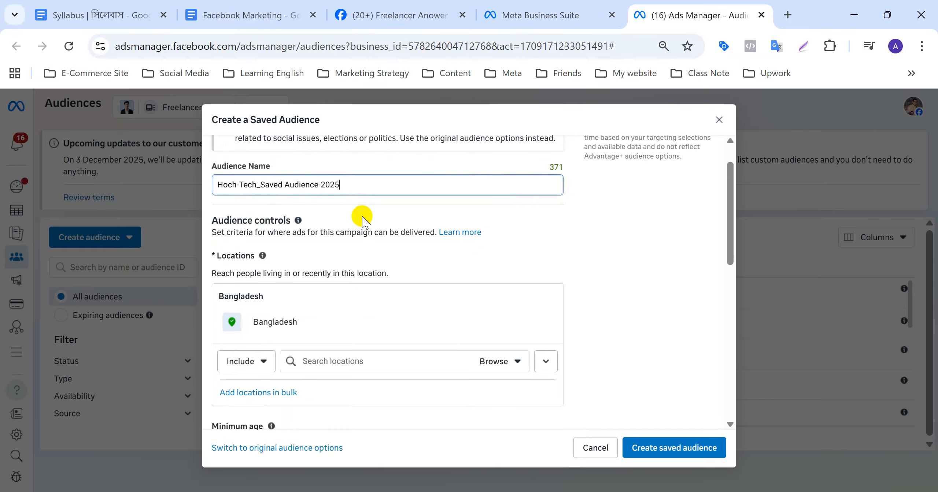
scroll(362, 220, "up", 1)
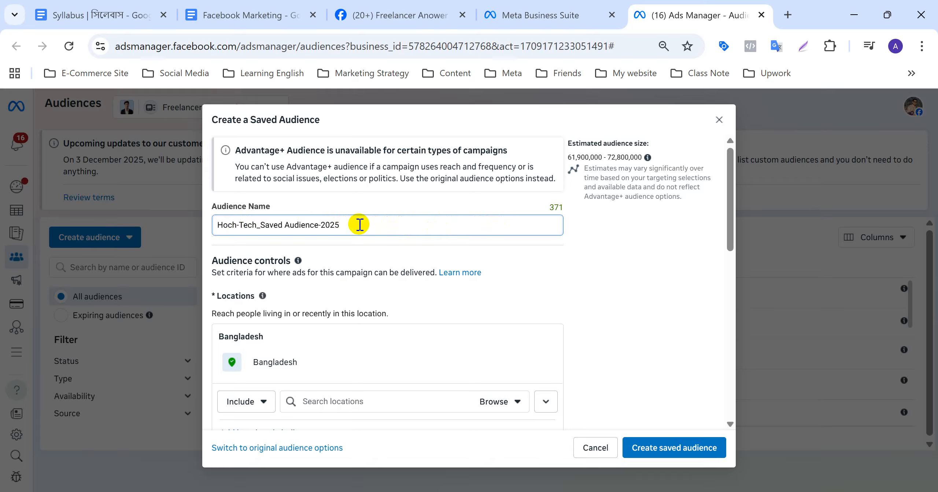
key("BackSpace")
key("BackSpace")
key("BackSpace")
key("BackSpace")
type("30")
type("$")
type("_")
key("BackSpace")
key("BackSpace")
key("BackSpace")
key("BackSpace")
type("2025")
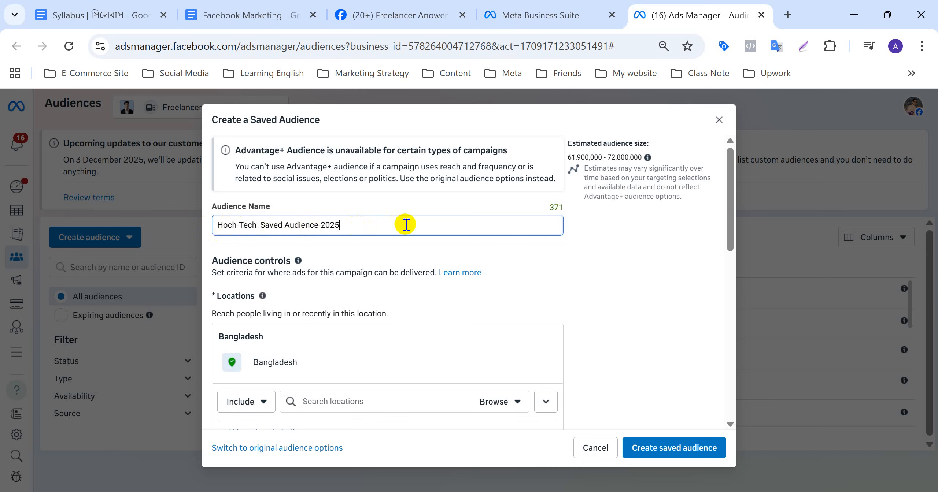
Find Comilla, Chittagong Division, Bangladesh and set it as the audience location in place of the whole country
scroll(405, 224, "down", 2)
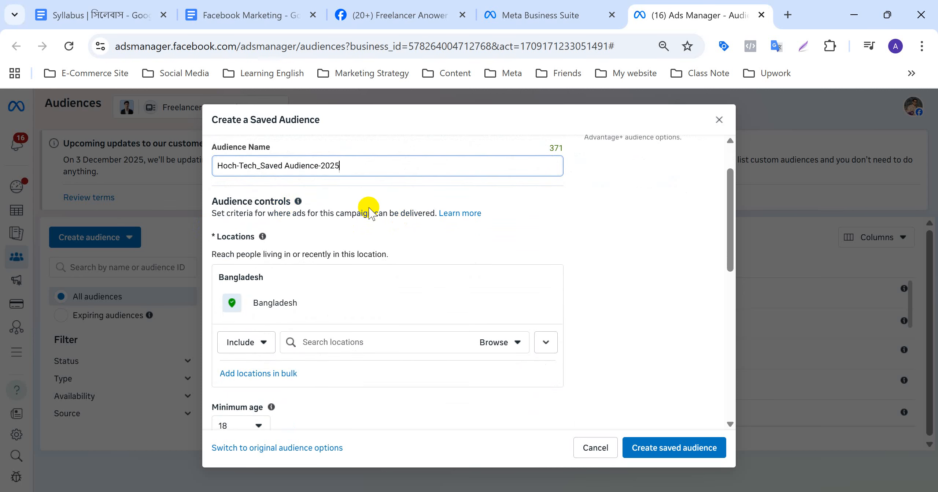
scroll(369, 209, "down", 1)
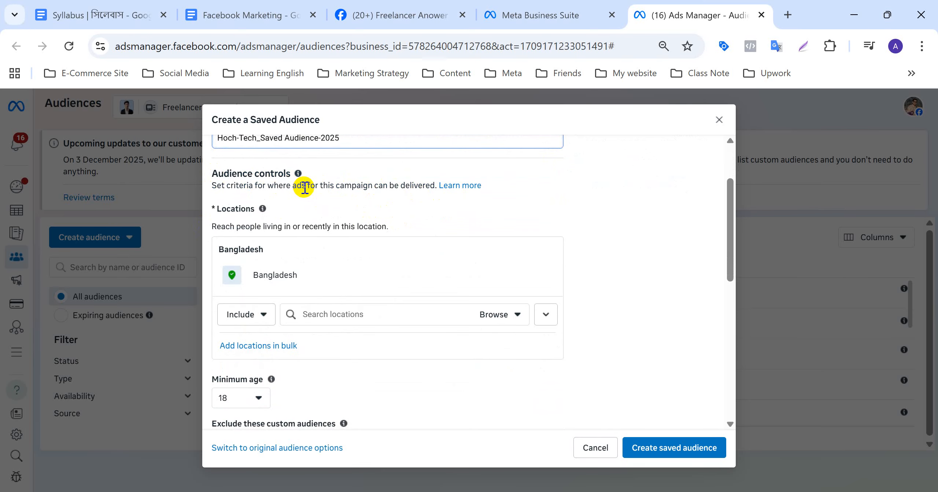
scroll(335, 203, "down", 1)
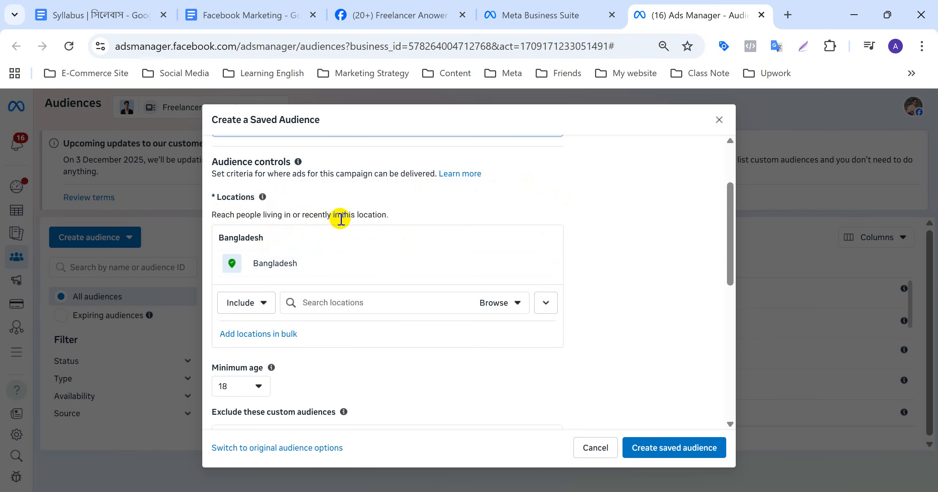
scroll(494, 207, "down", 1)
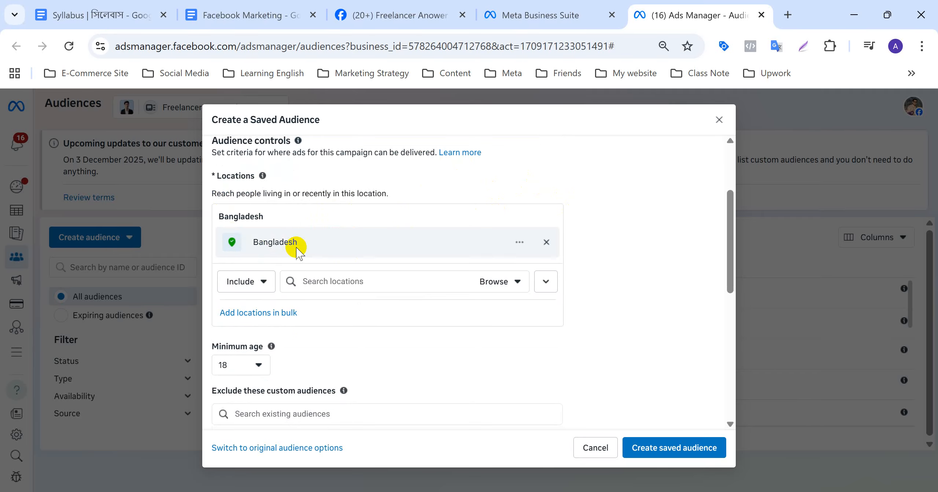
left_click(314, 279)
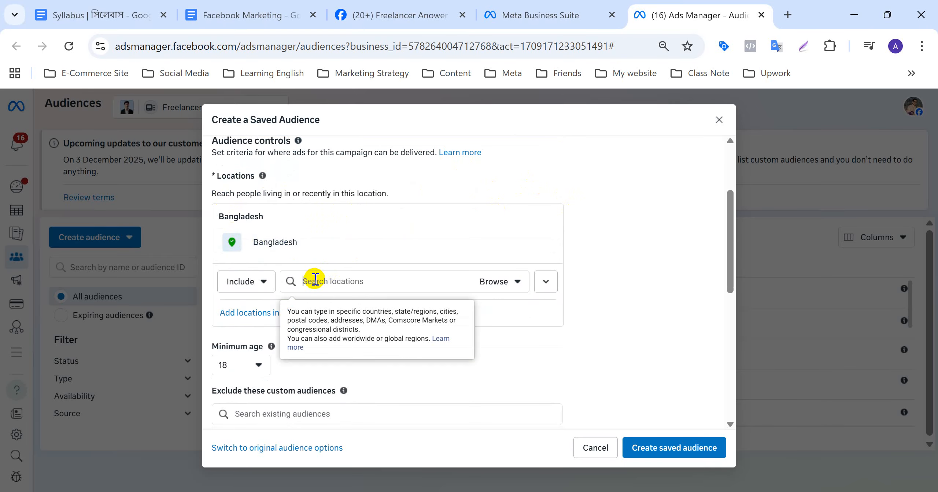
scroll(613, 268, "down", 1)
scroll(624, 232, "down", 2)
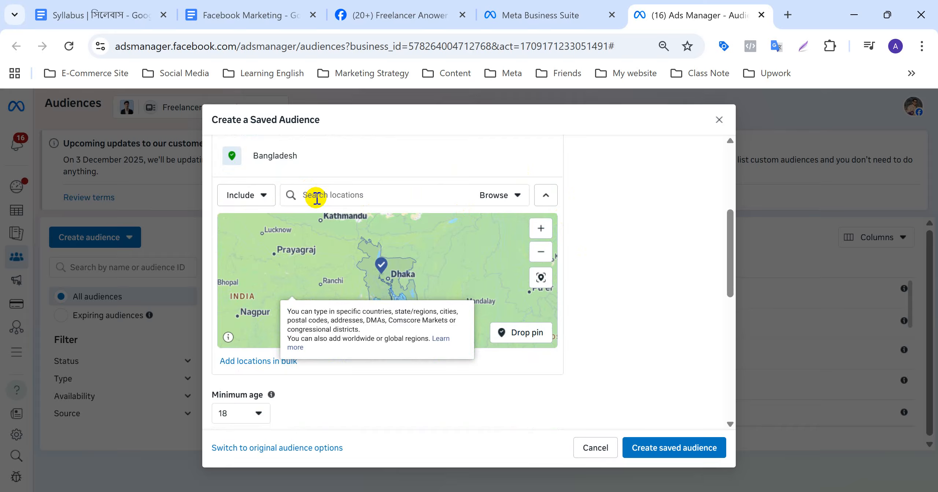
type("Com")
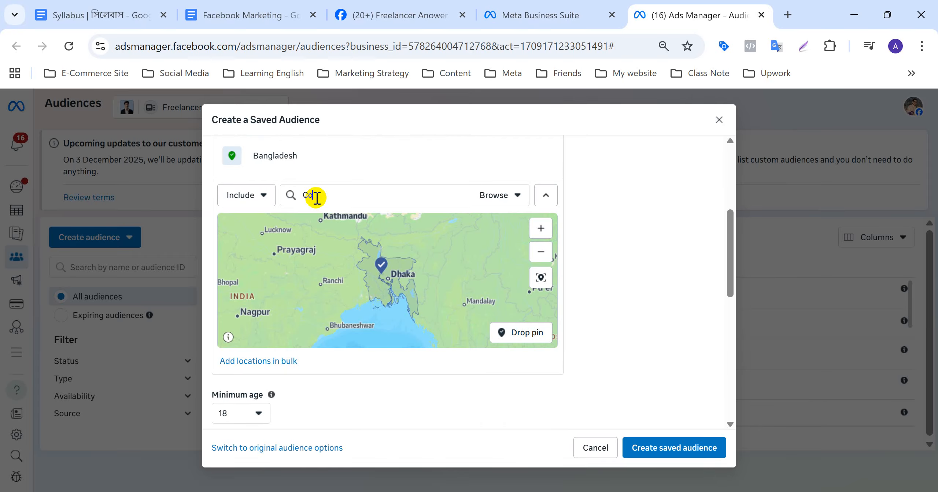
type("il")
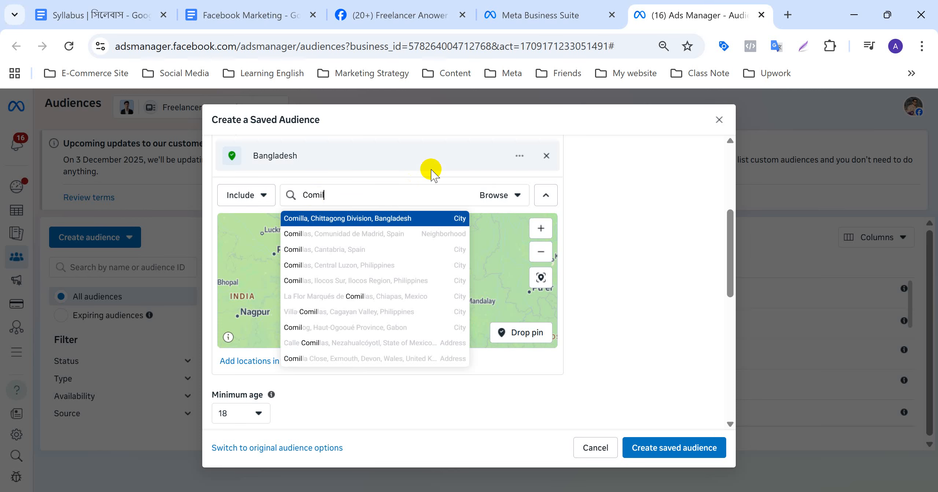
type("la")
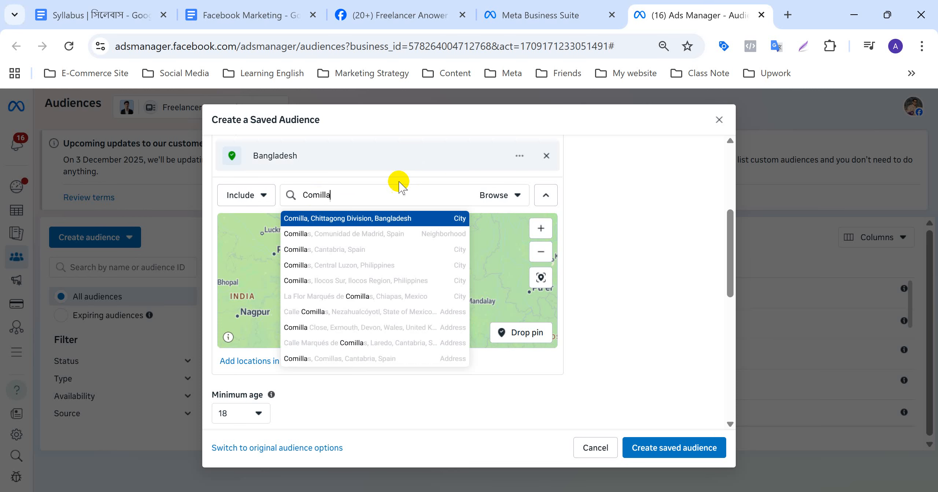
left_click(336, 225)
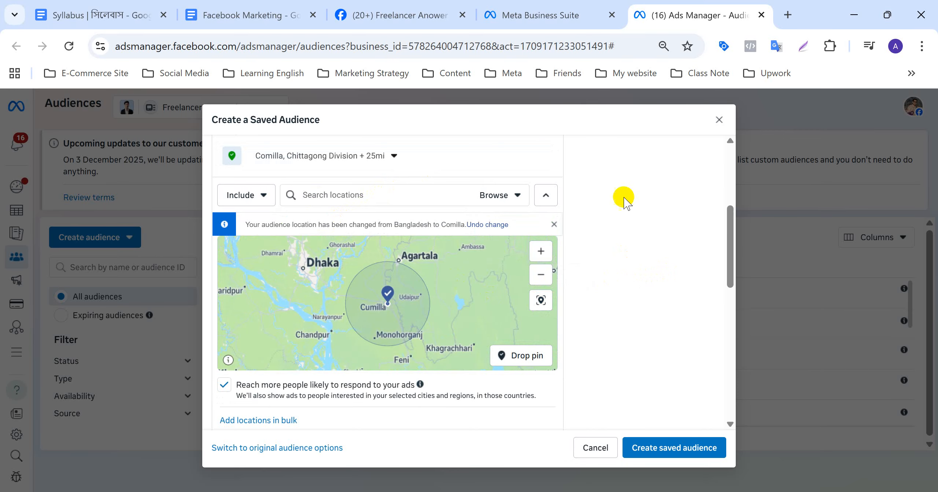
Try a 10-mile and a 50-mile radius around Comilla, and return it to 25 miles
scroll(457, 150, "up", 1)
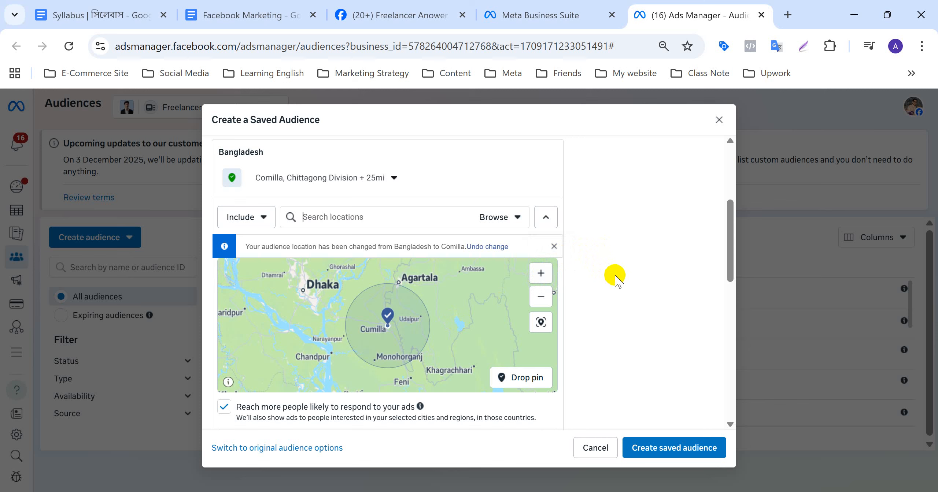
left_click(394, 178)
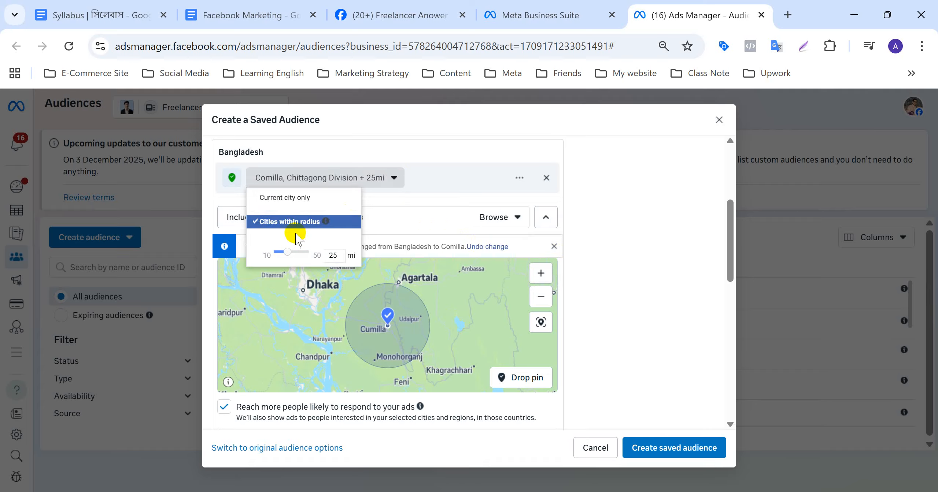
left_click_drag(289, 251, 262, 251)
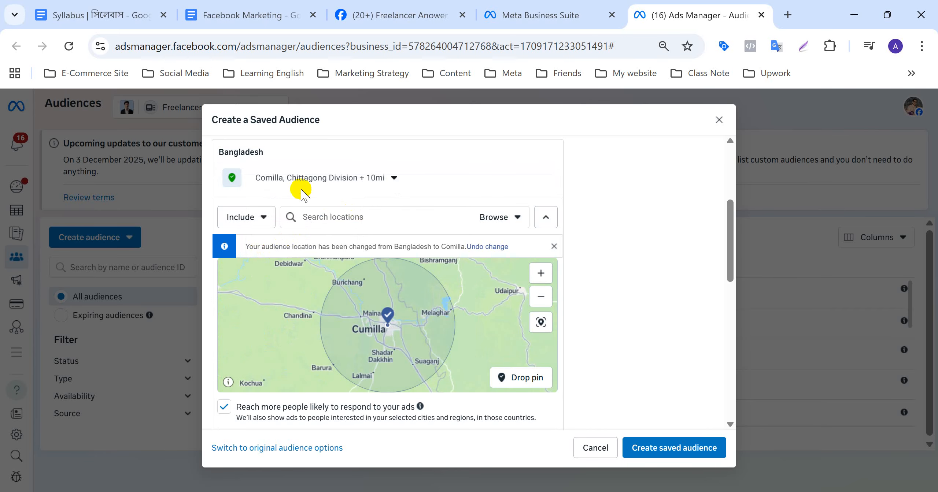
left_click(395, 179)
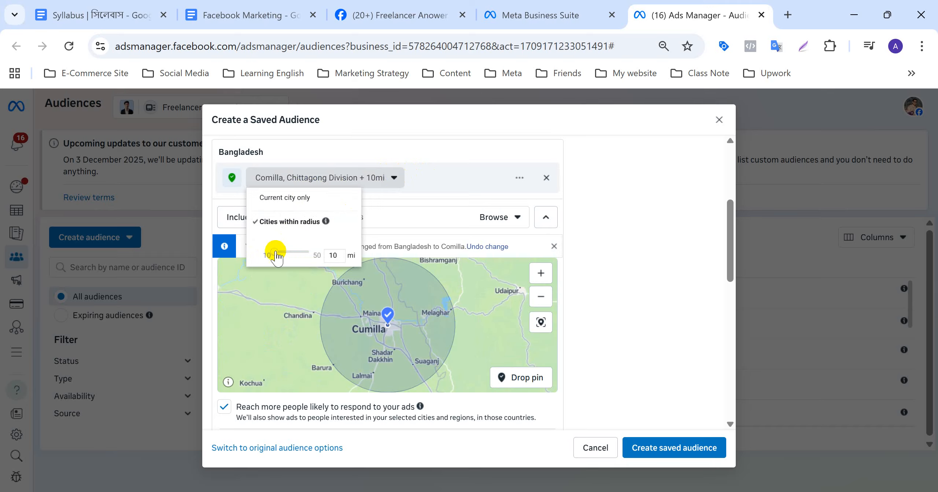
left_click_drag(275, 253, 328, 243)
left_click(579, 216)
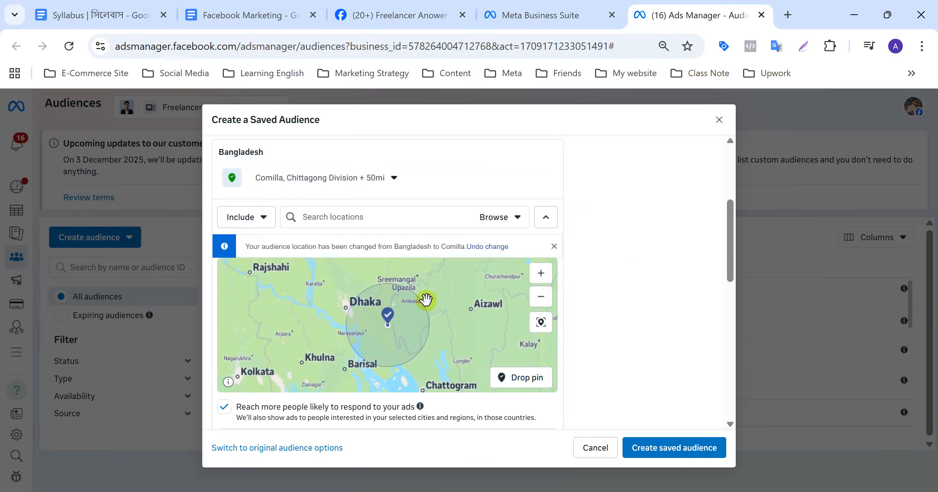
left_click(395, 178)
left_click_drag(310, 253, 293, 253)
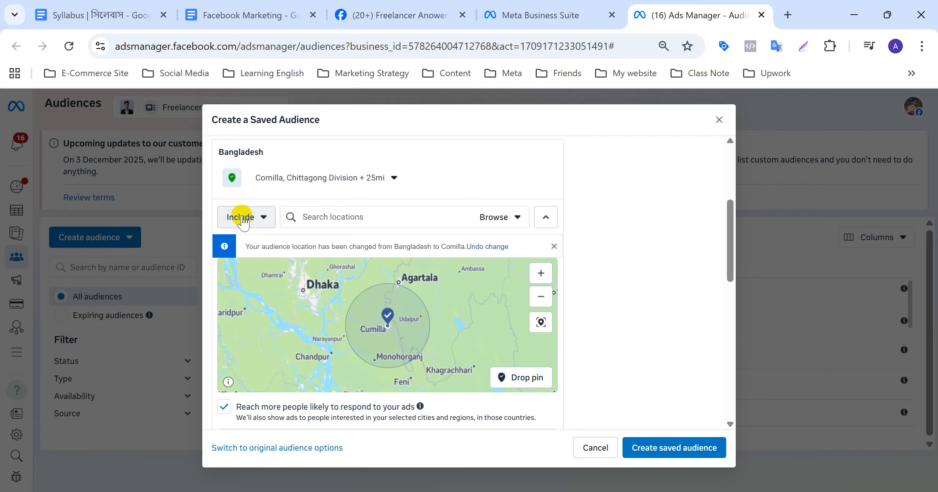
Add the city of Dhaka, Dhaka Division, Bangladesh as another included audience location
left_click(323, 217)
type("dhaka")
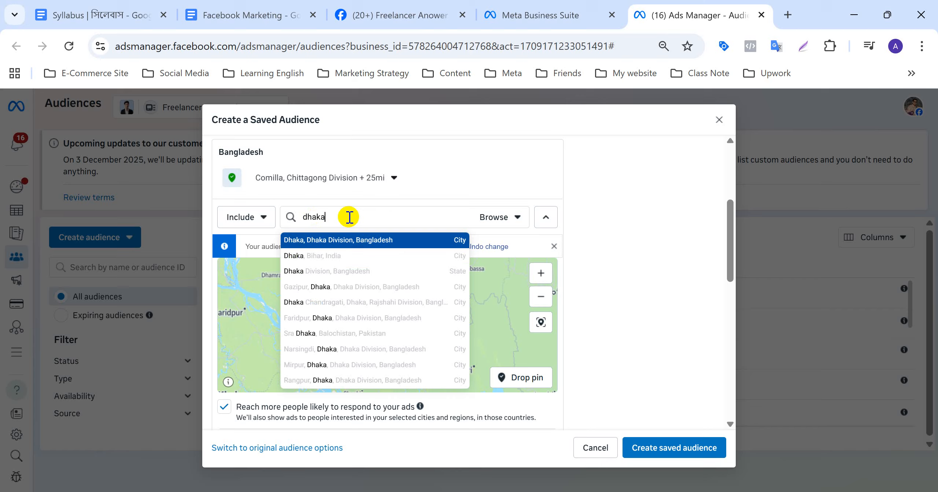
left_click(350, 243)
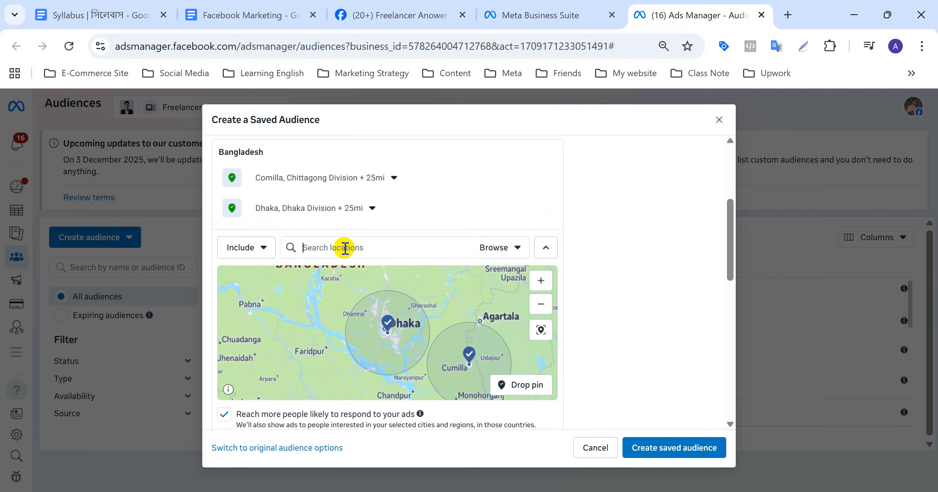
Add Rajshahi Division, Bangladesh to the included audience locations
scroll(382, 294, "up", 3)
scroll(382, 294, "down", 5)
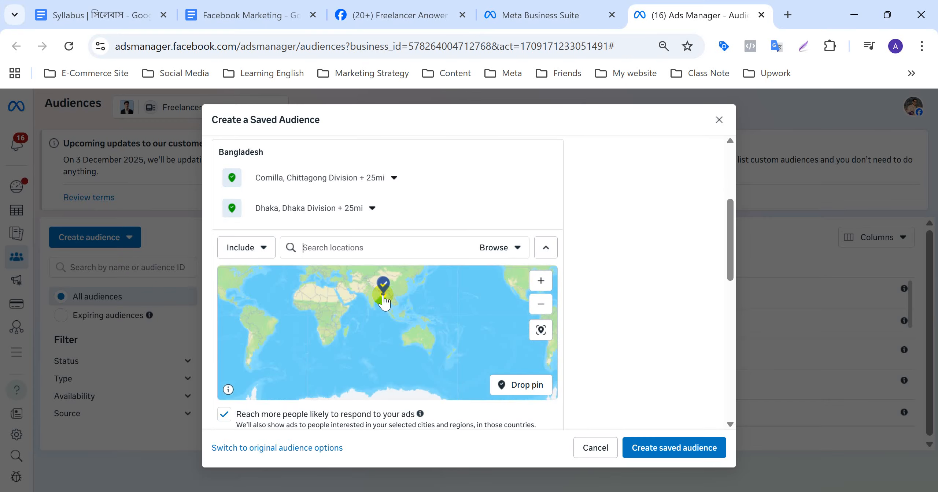
scroll(383, 302, "up", 5)
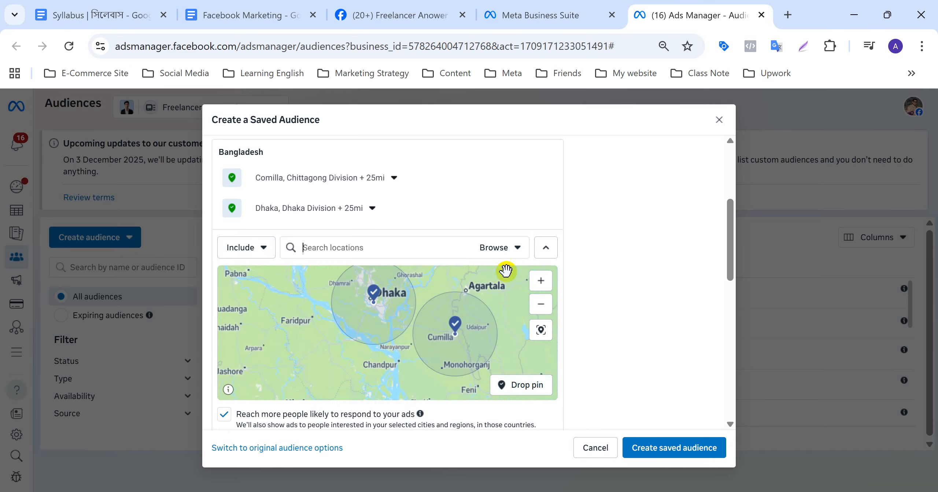
left_click(540, 287)
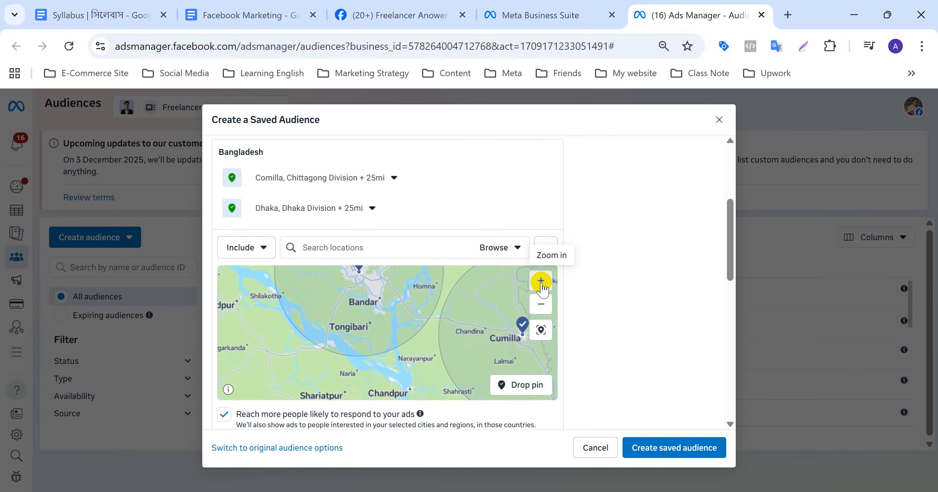
left_click(542, 304)
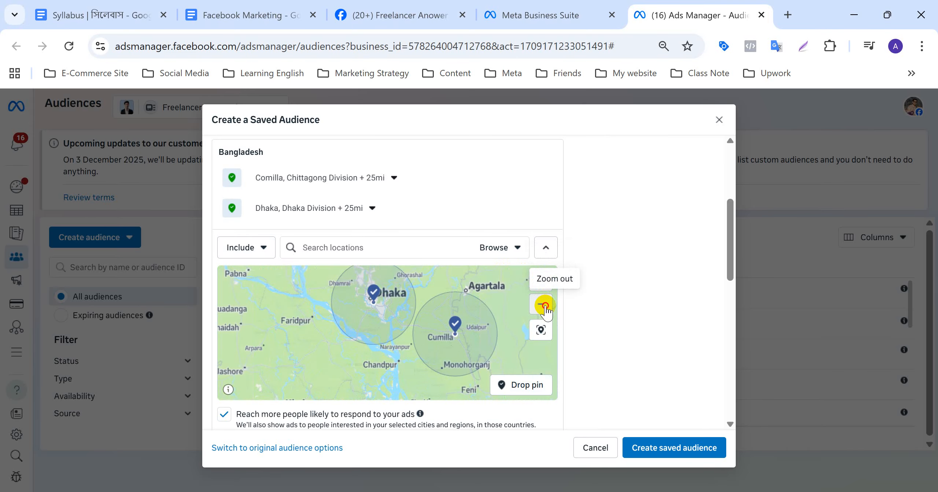
left_click(541, 304)
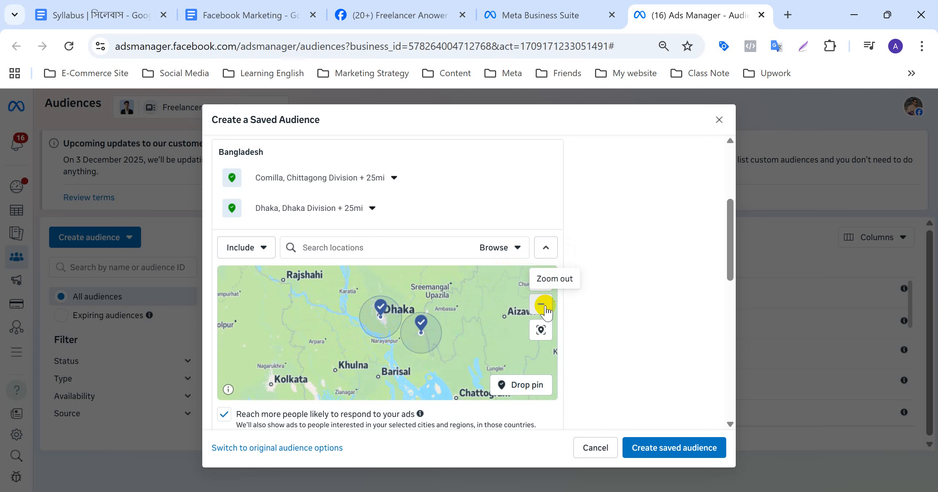
left_click(357, 246)
type("ra")
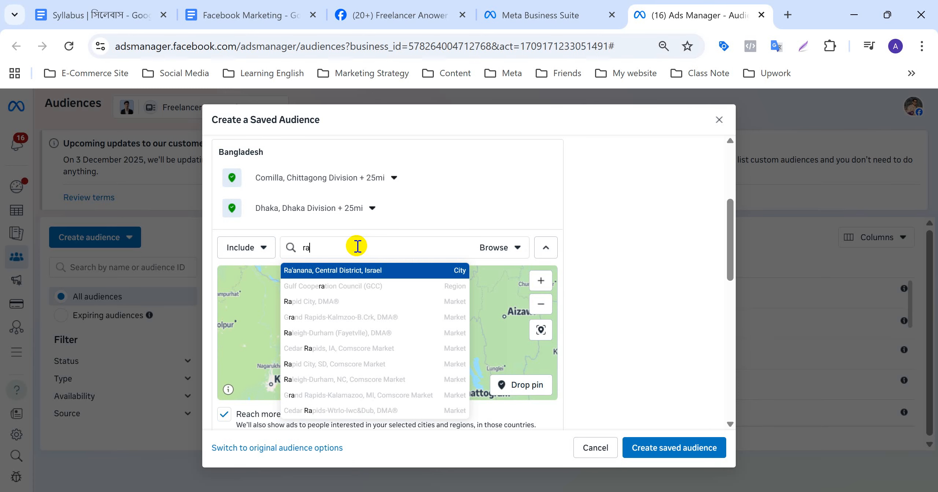
type("j")
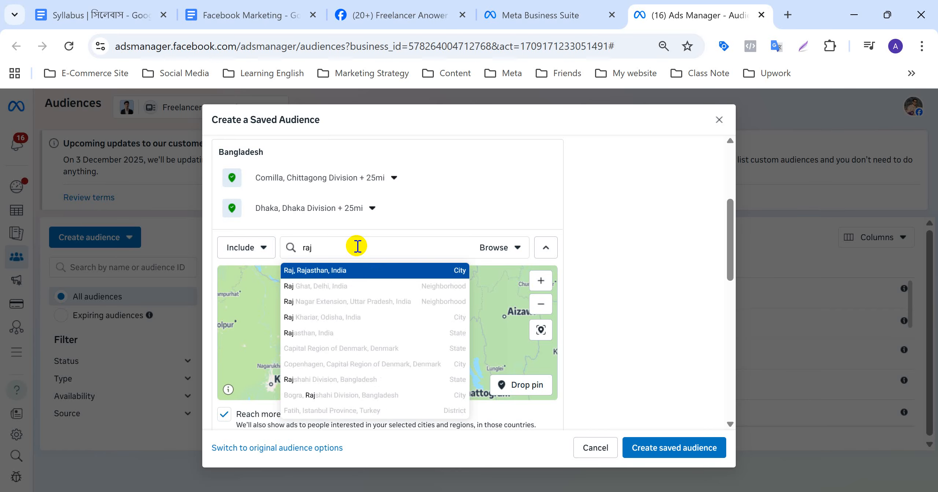
type("sha")
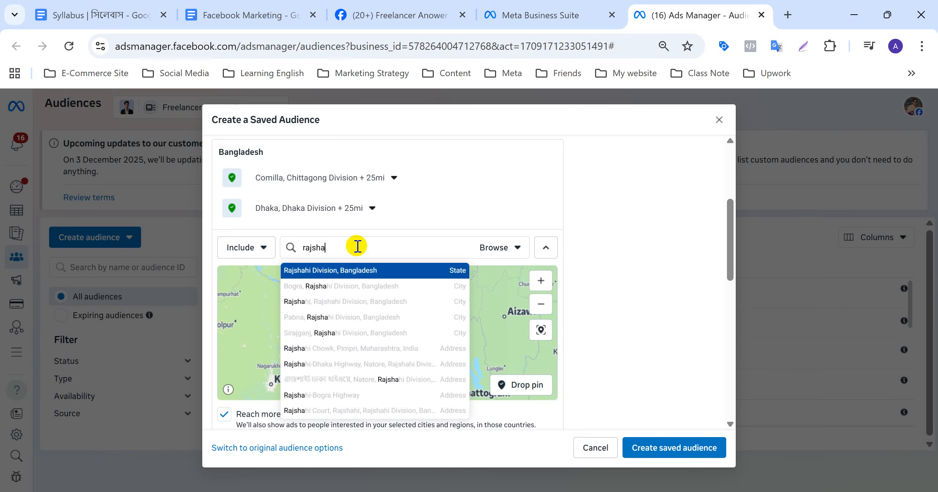
left_click(357, 272)
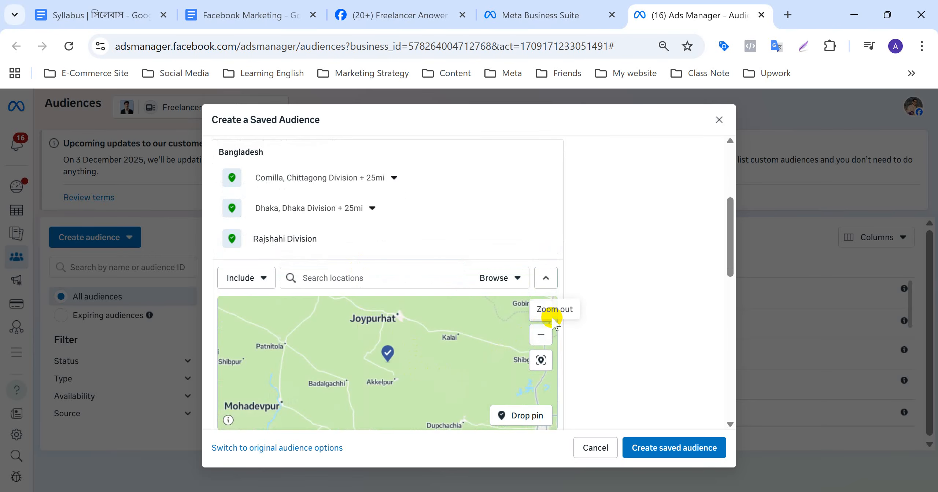
Examine on the map where Rajshahi Division, Dhaka and Comilla lie relative to each other
left_click(542, 336)
left_click(541, 336)
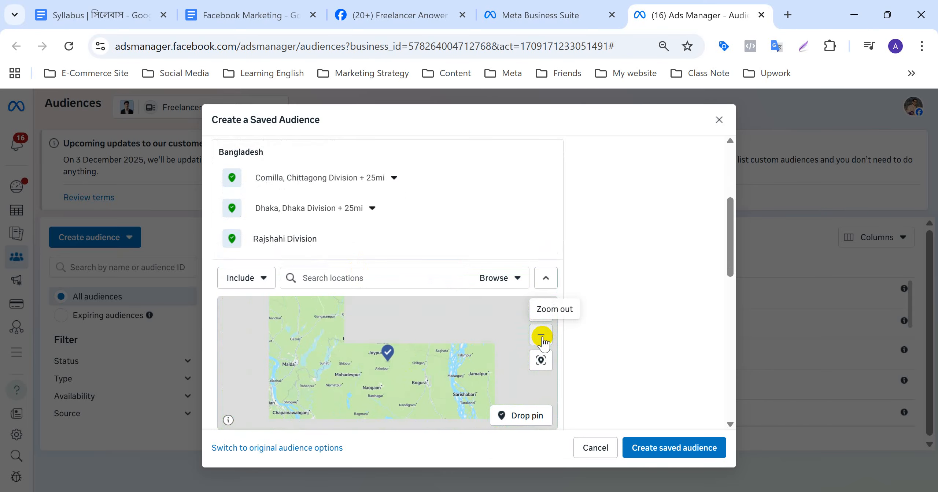
left_click(542, 336)
left_click(542, 335)
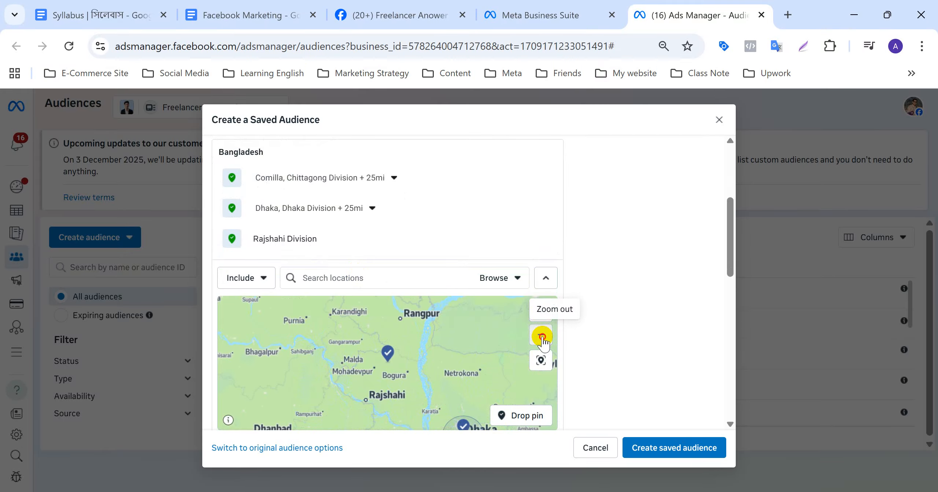
left_click(542, 335)
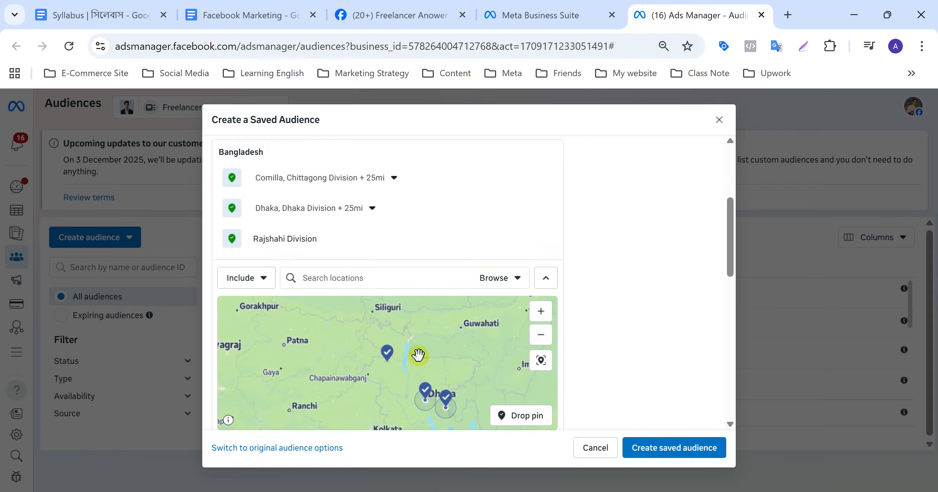
left_click(540, 312)
left_click_drag(471, 398, 412, 370)
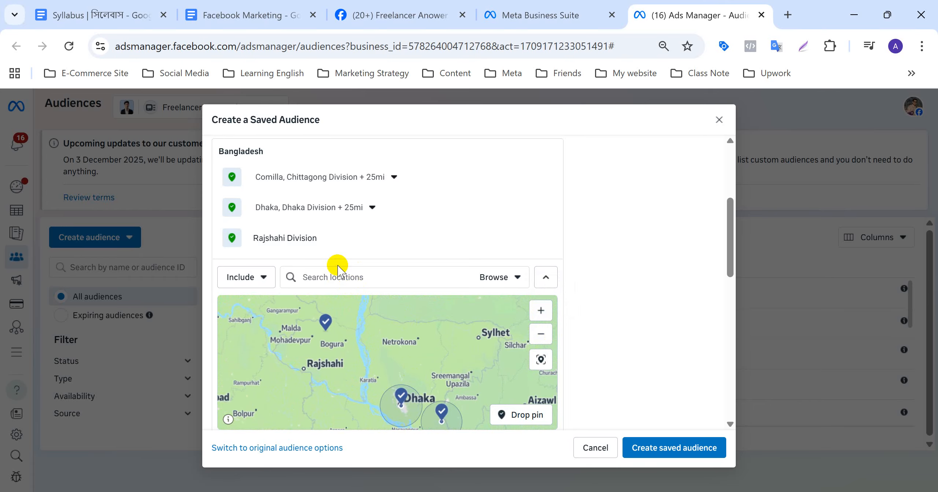
Remove Rajshahi Division from the audience locations
scroll(418, 205, "up", 1)
scroll(419, 205, "down", 1)
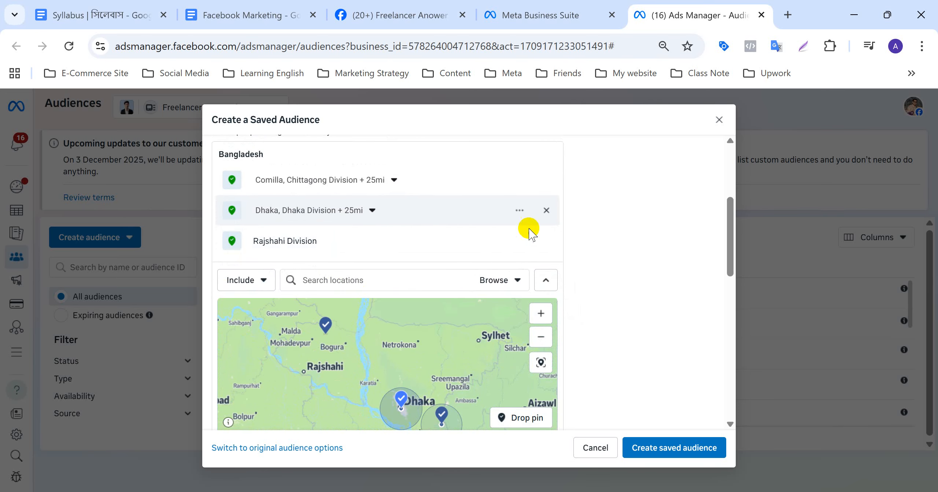
left_click(548, 239)
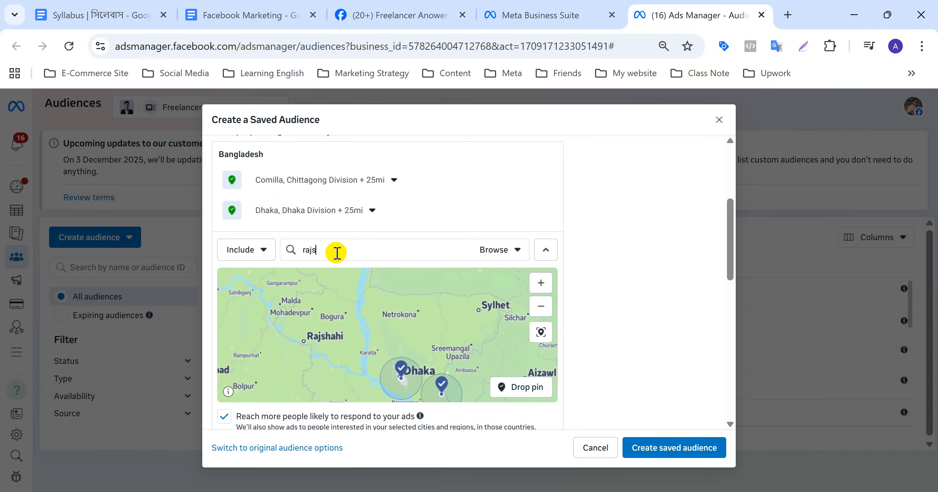
Add Rajshahi Division, Bangladesh to the included audience locations again
type("hi")
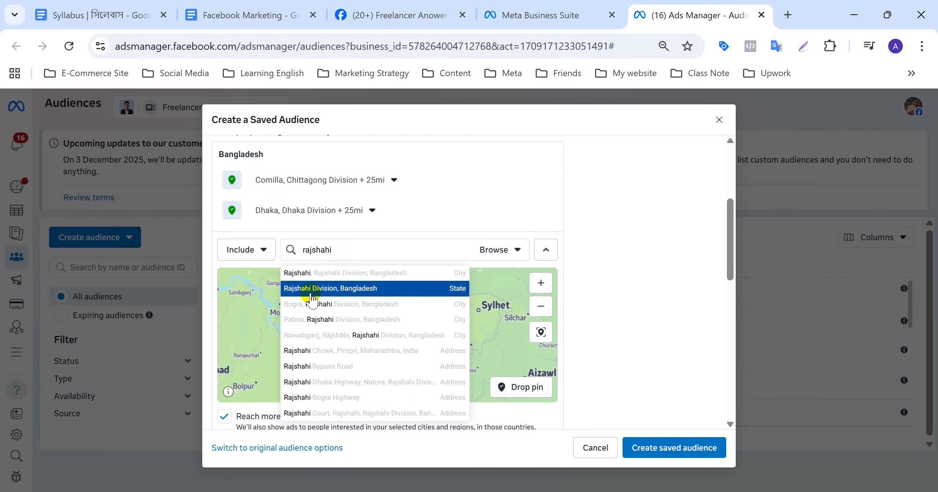
left_click(341, 285)
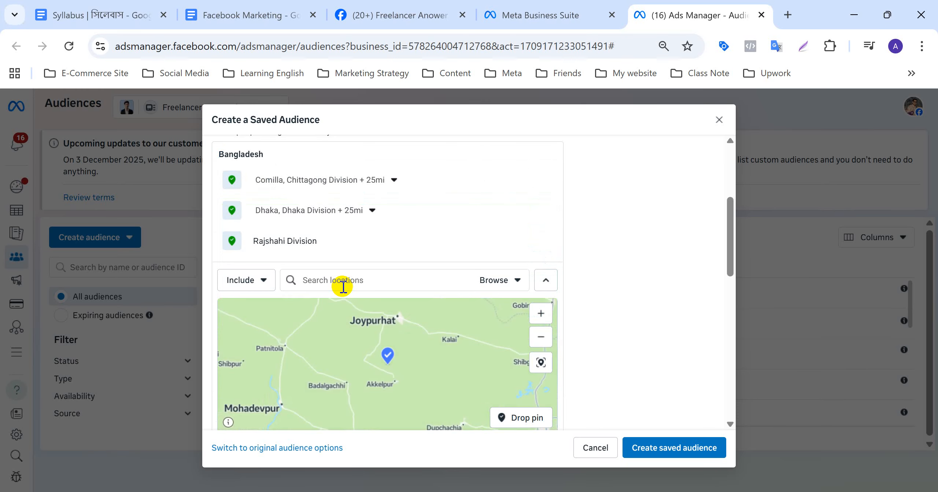
Examine on the map how Rajshahi Division is positioned relative to the Dhaka and Comilla target areas
scroll(444, 339, "down", 5)
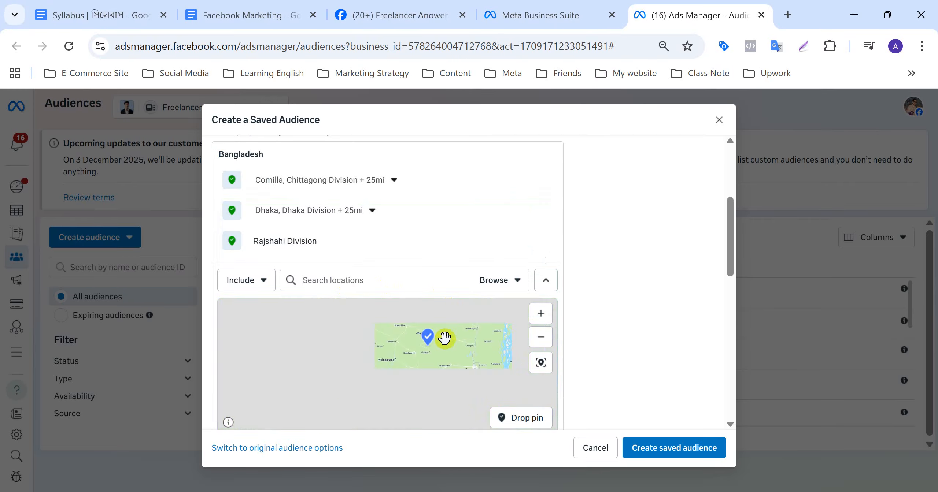
scroll(445, 338, "up", 7)
scroll(444, 339, "down", 3)
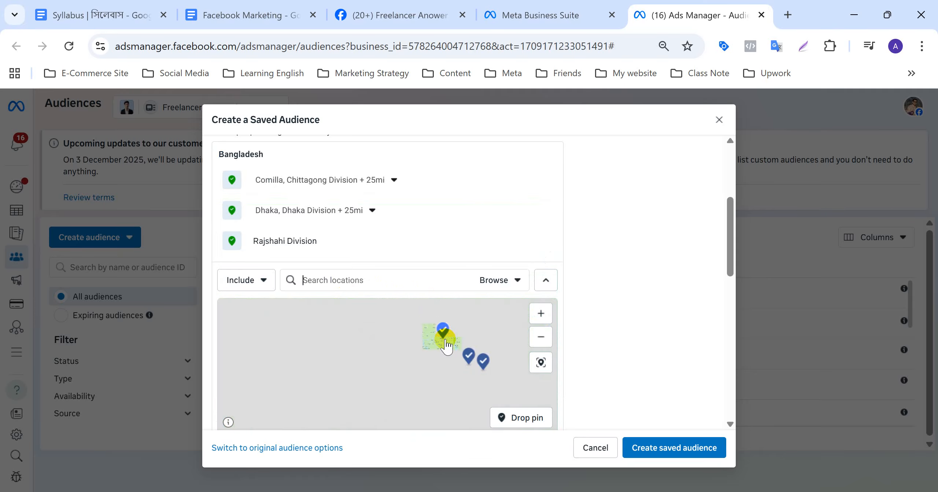
scroll(444, 339, "down", 2)
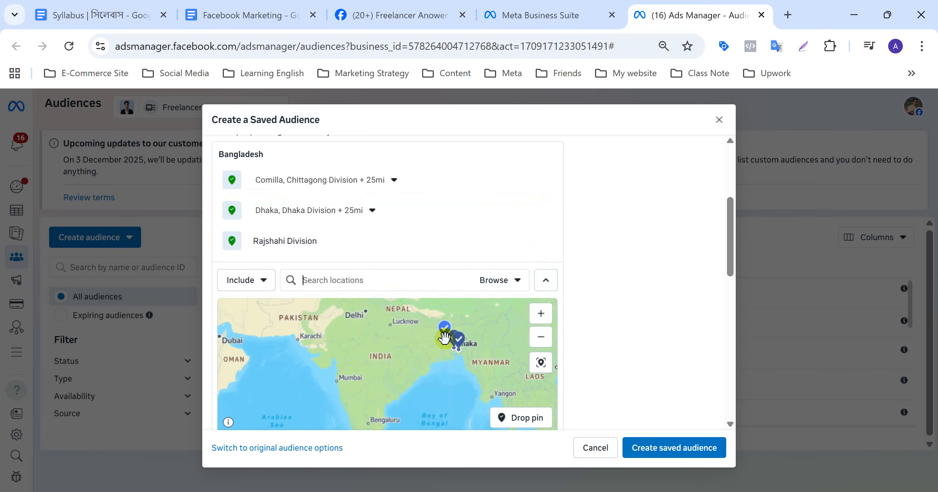
left_click(542, 337)
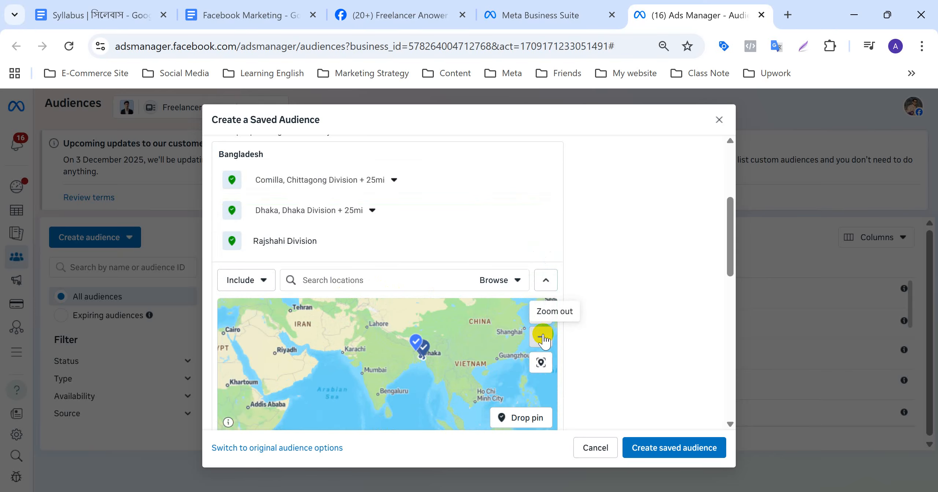
left_click(542, 336)
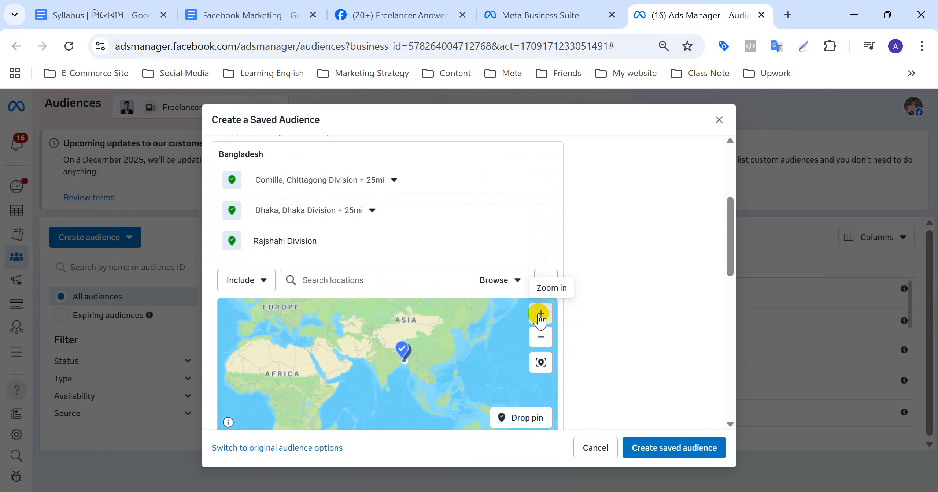
left_click(540, 314)
left_click(541, 314)
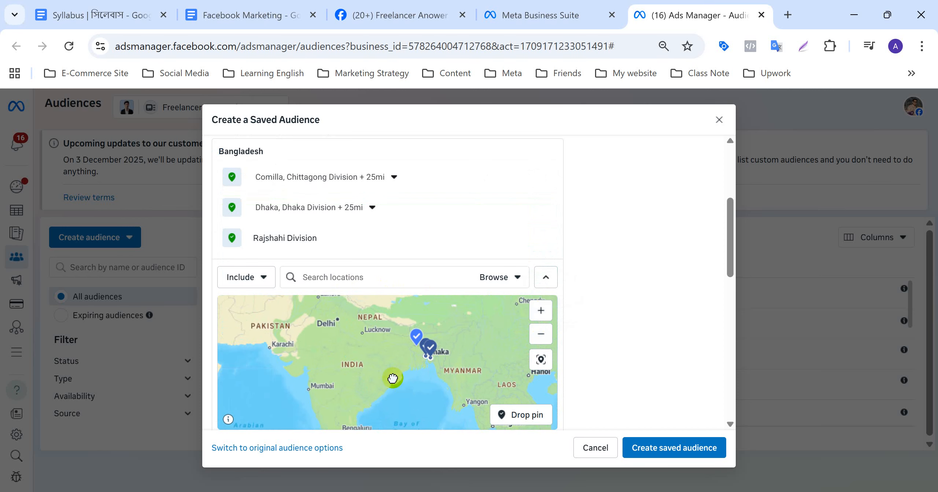
left_click(541, 311)
left_click(542, 310)
left_click_drag(325, 367, 437, 403)
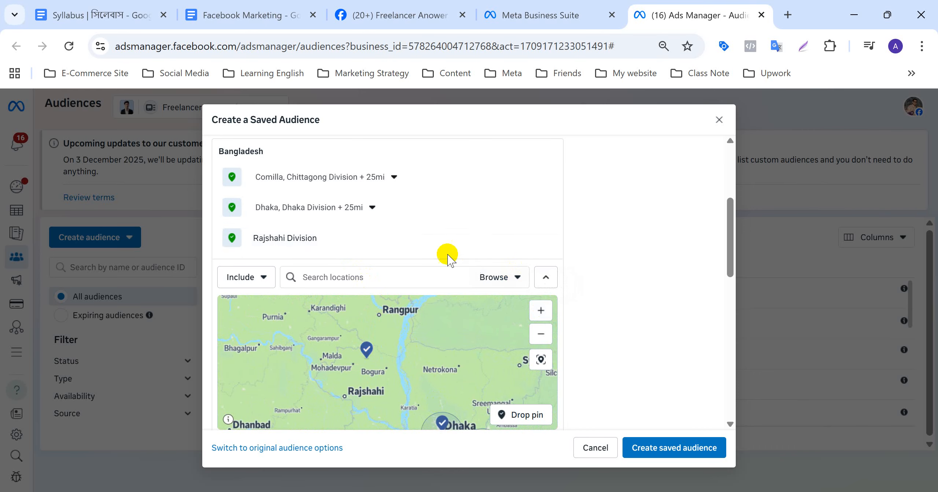
Replace Rajshahi Division with Rangpur Division, Bangladesh in the included audience locations
left_click(546, 238)
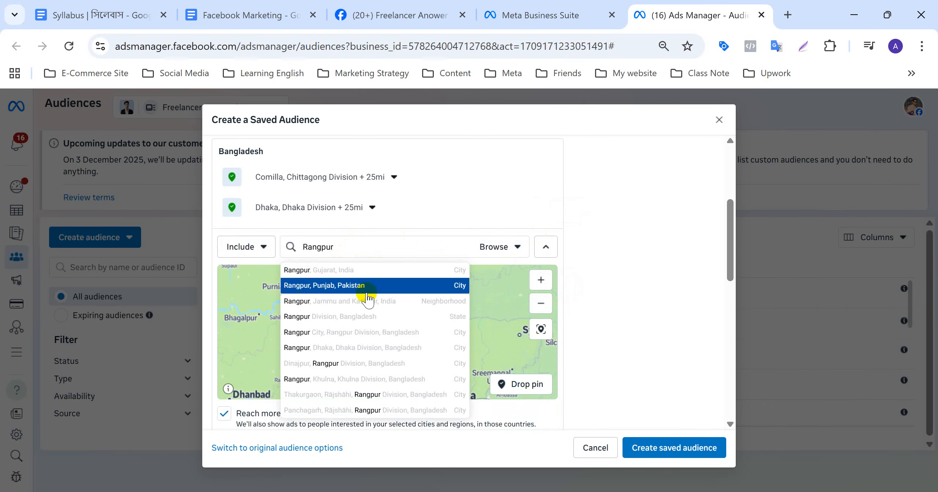
left_click(343, 318)
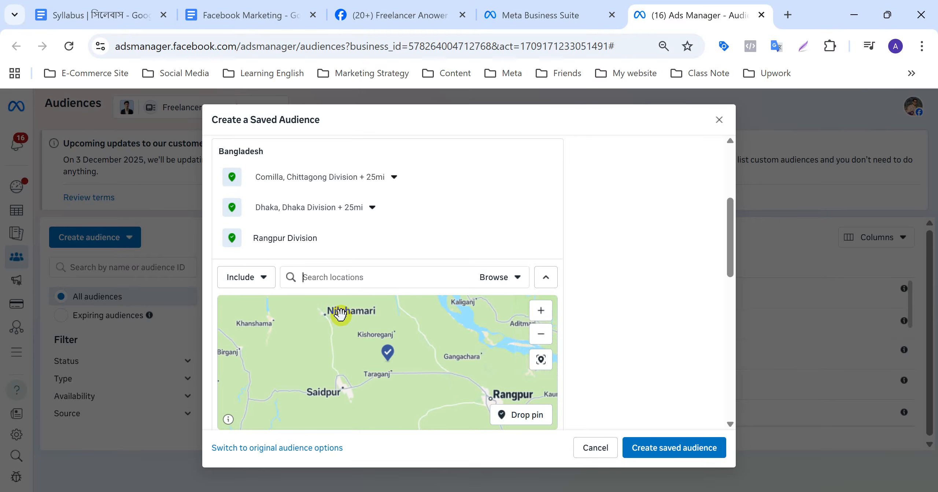
Examine on the map where Rangpur Division lies relative to Dhaka and Comilla
scroll(392, 376, "down", 2)
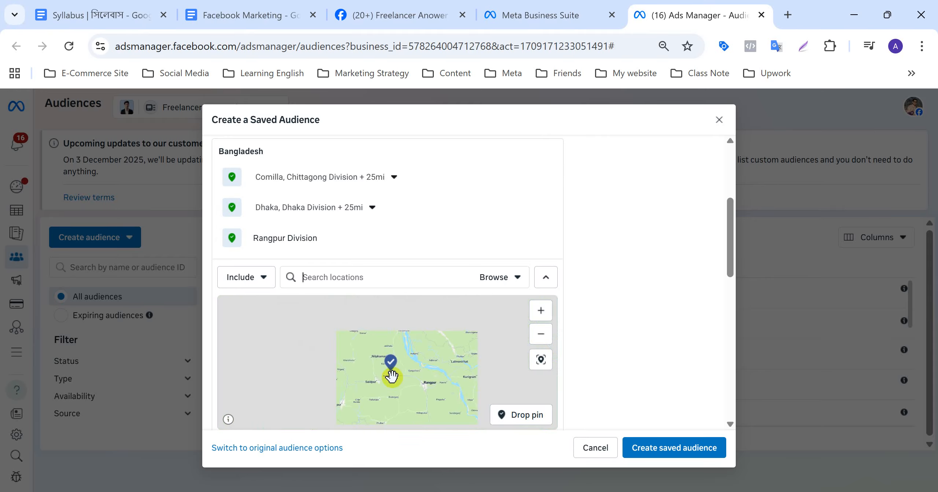
scroll(391, 376, "up", 5)
scroll(392, 377, "down", 5)
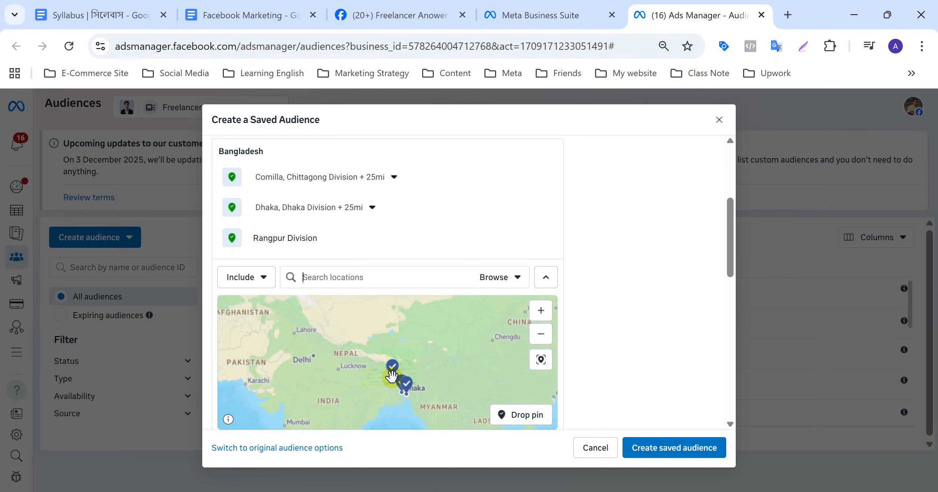
left_click(545, 339)
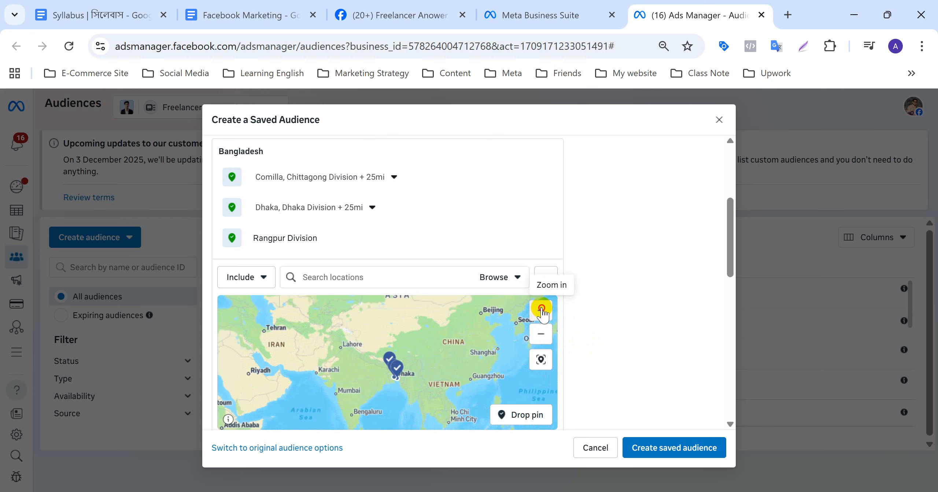
left_click(541, 310)
left_click(542, 310)
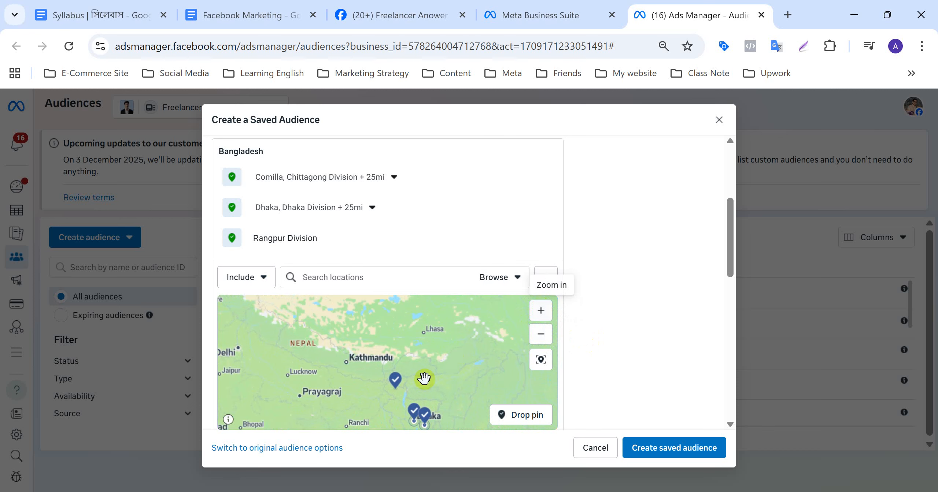
left_click_drag(413, 364, 396, 333)
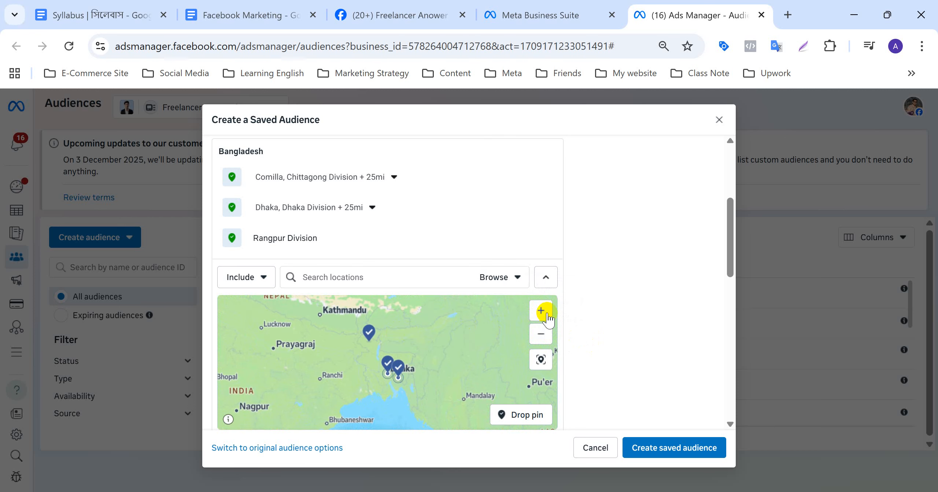
left_click(539, 310)
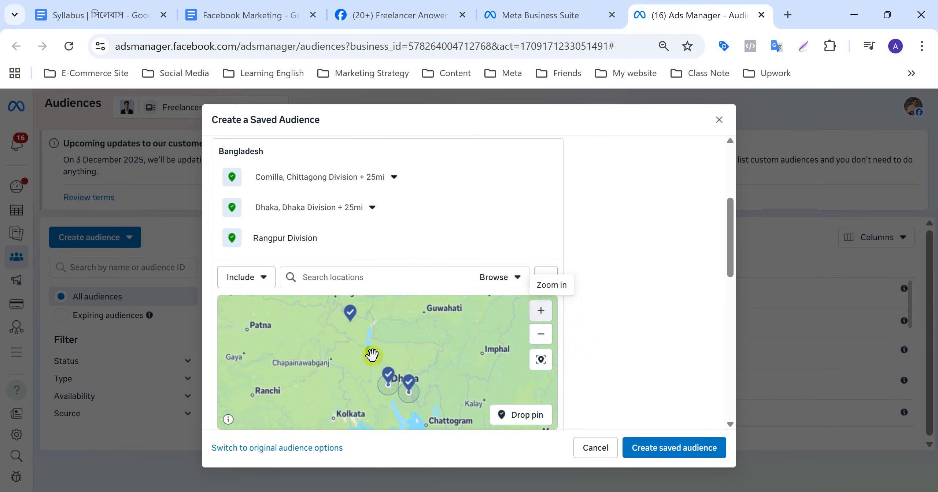
left_click_drag(375, 362, 375, 364)
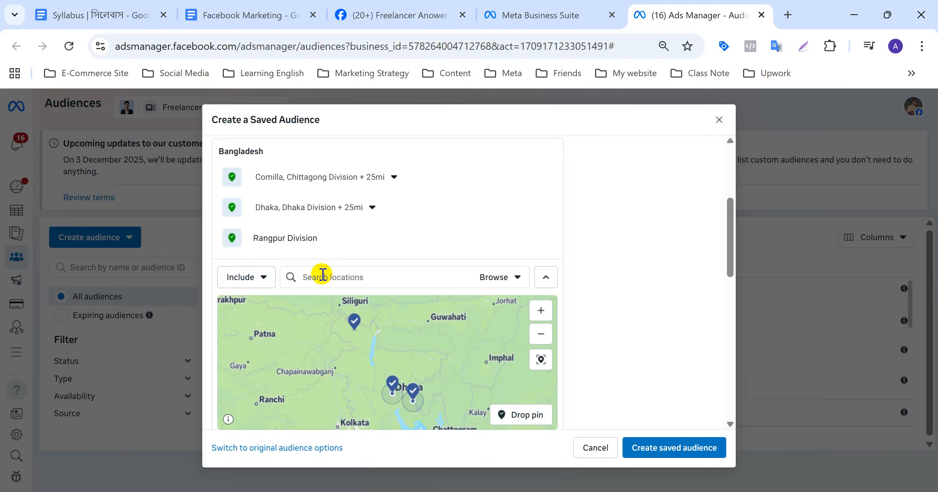
Examine the radius circles around Dhaka and Comilla on the map and the places they cover
left_click(545, 334)
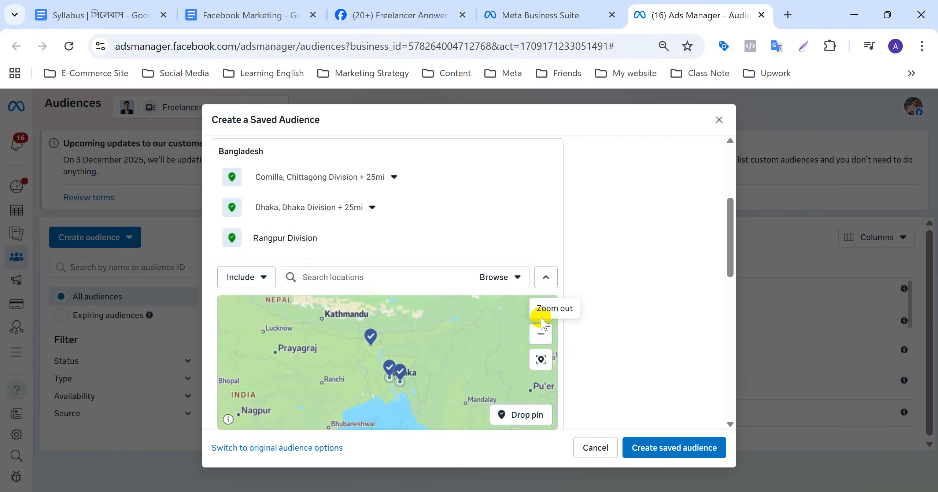
left_click(541, 311)
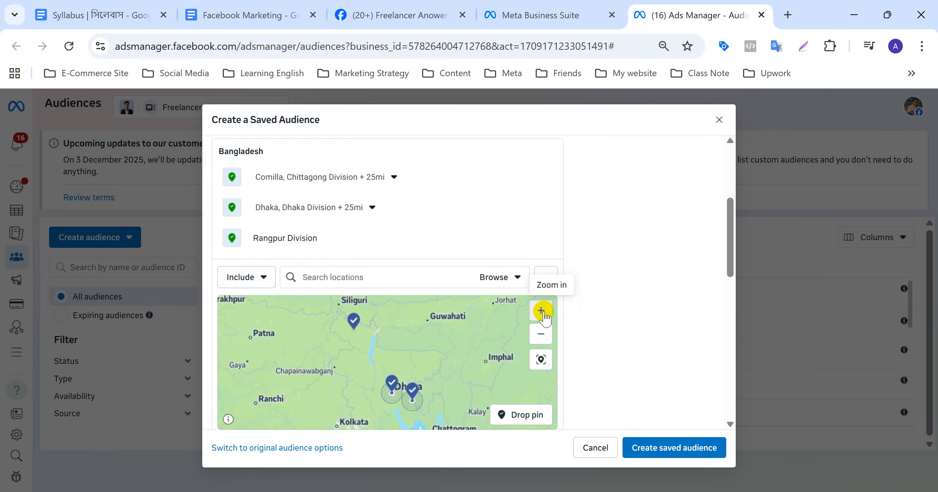
left_click(542, 311)
left_click_drag(473, 369, 431, 291)
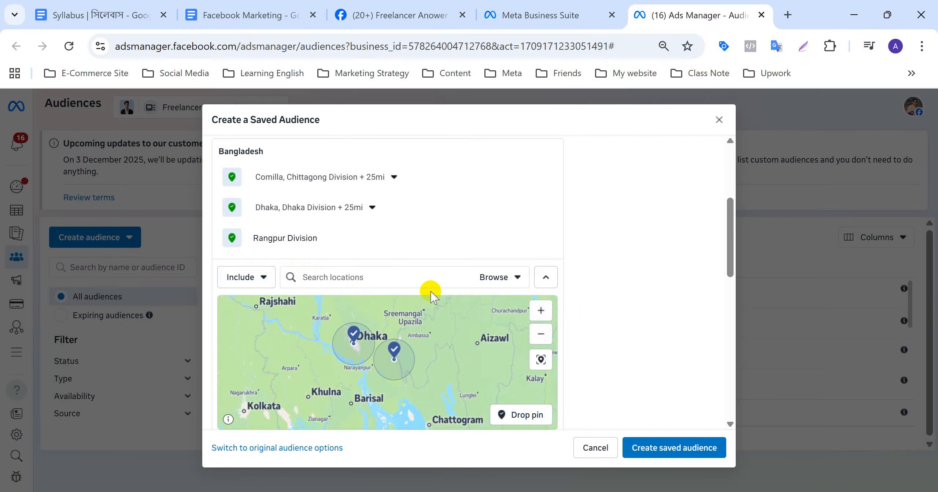
left_click(541, 311)
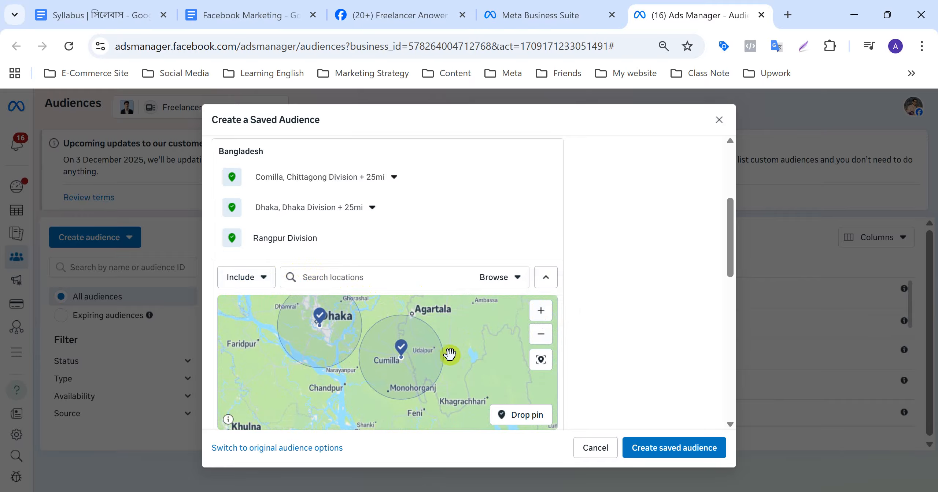
left_click_drag(450, 354, 452, 365)
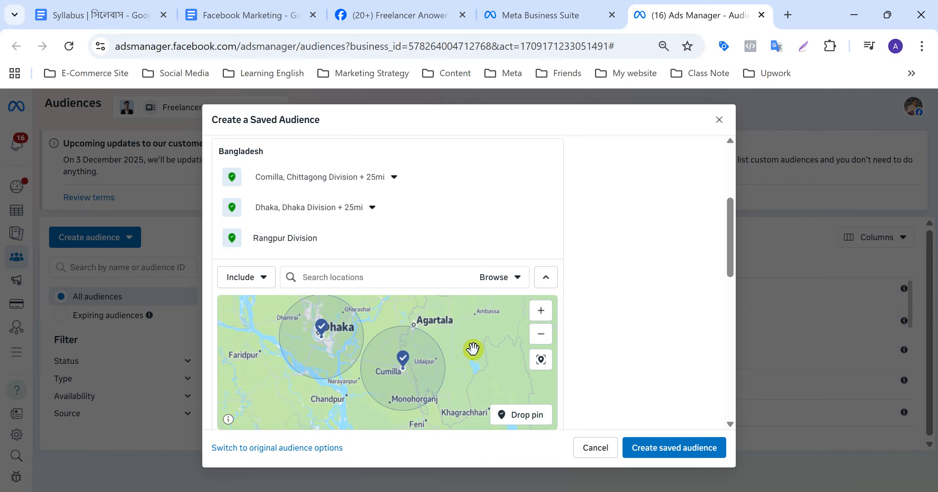
Switch the location targeting to Exclude and clear the location search for Udaipur
left_click(265, 279)
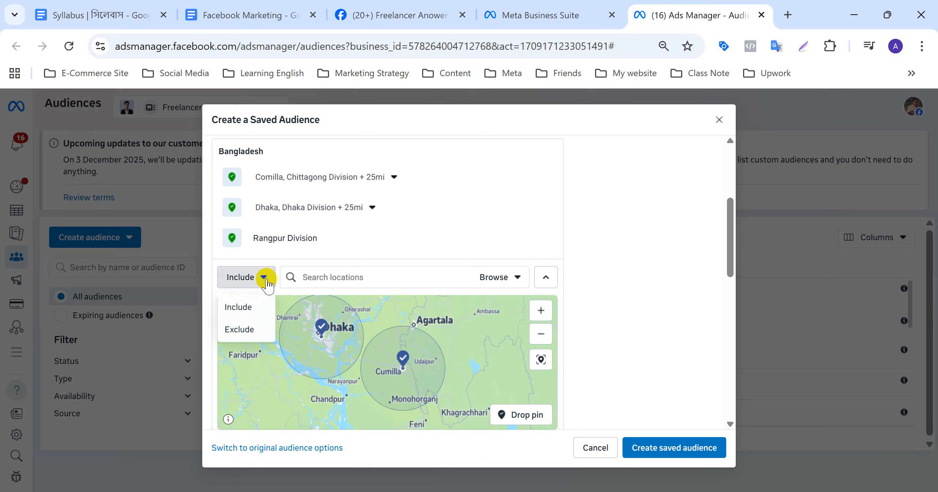
left_click(240, 330)
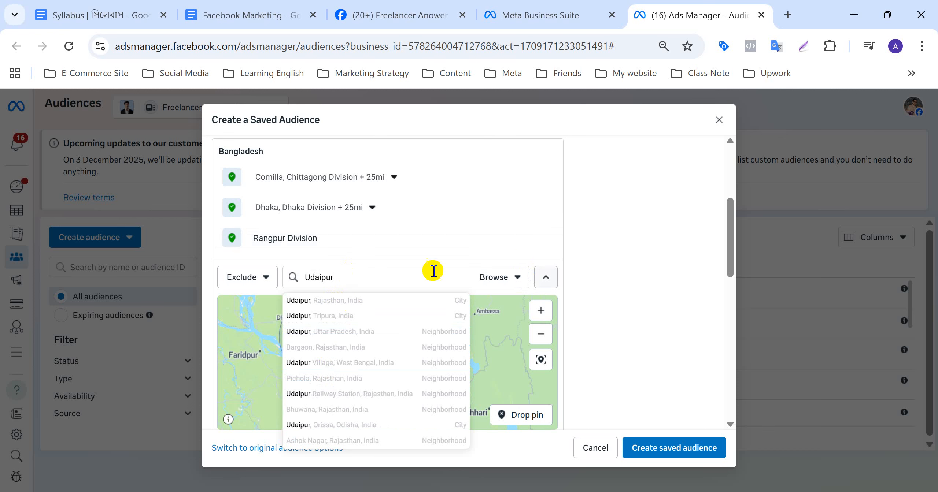
key("BackSpace")
key("BackSpace")
key("BackSpace")
key("BackSpace")
key("BackSpace")
key("BackSpace")
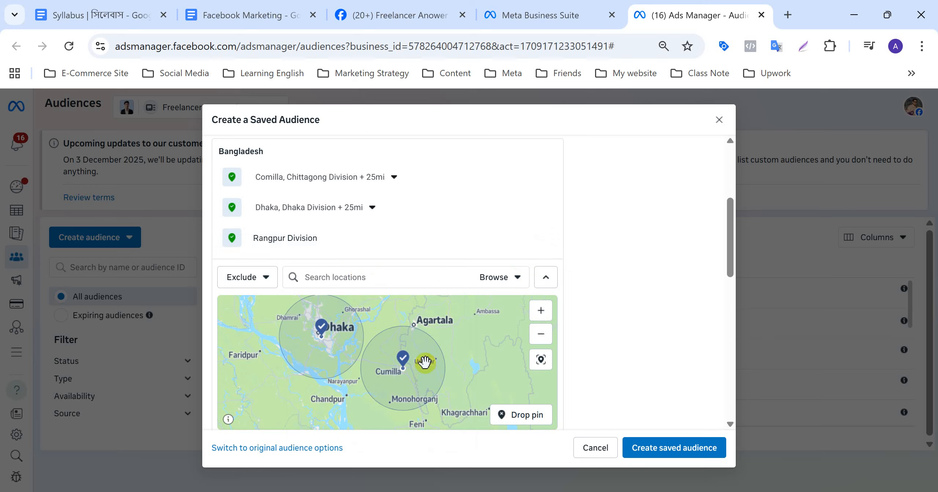
Search for homna and add the place Homna-হোমনা as an excluded audience location
left_click(347, 275)
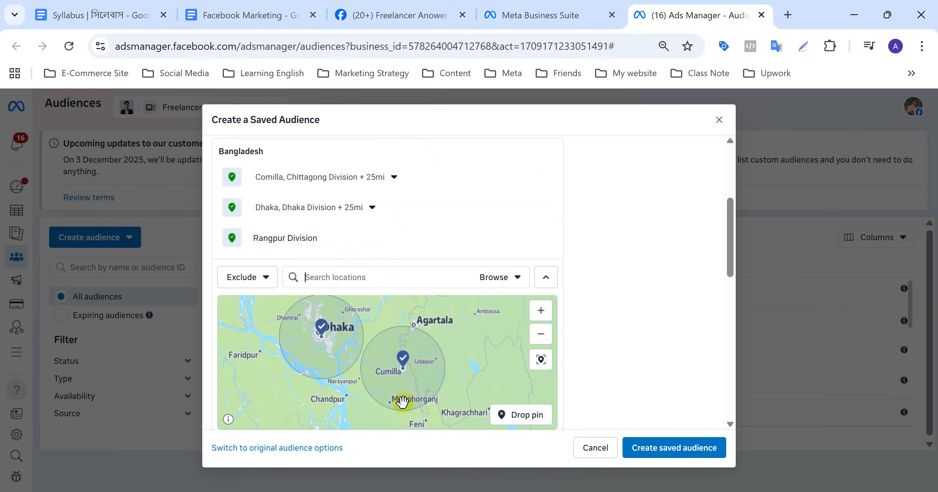
scroll(389, 398, "up", 5)
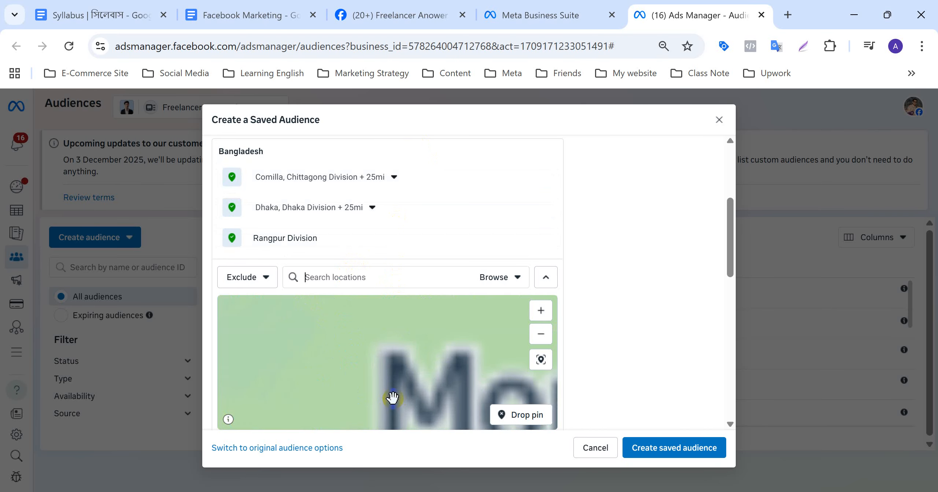
scroll(389, 398, "down", 5)
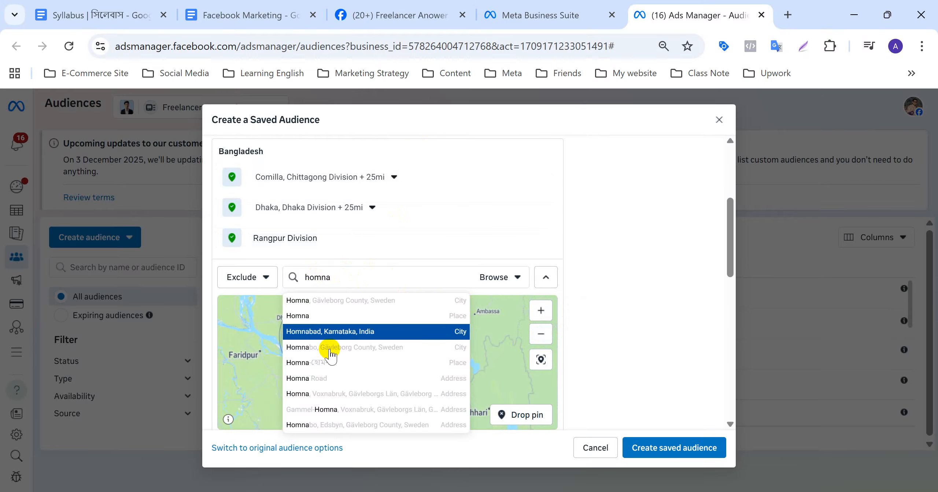
left_click(329, 363)
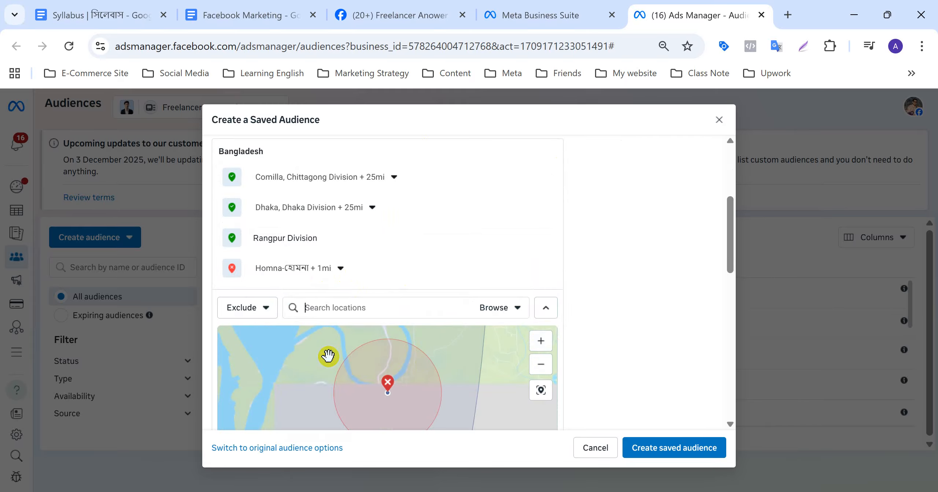
Examine on the map where the excluded Homna area lies relative to the Dhaka and Comilla circles
left_click(541, 342)
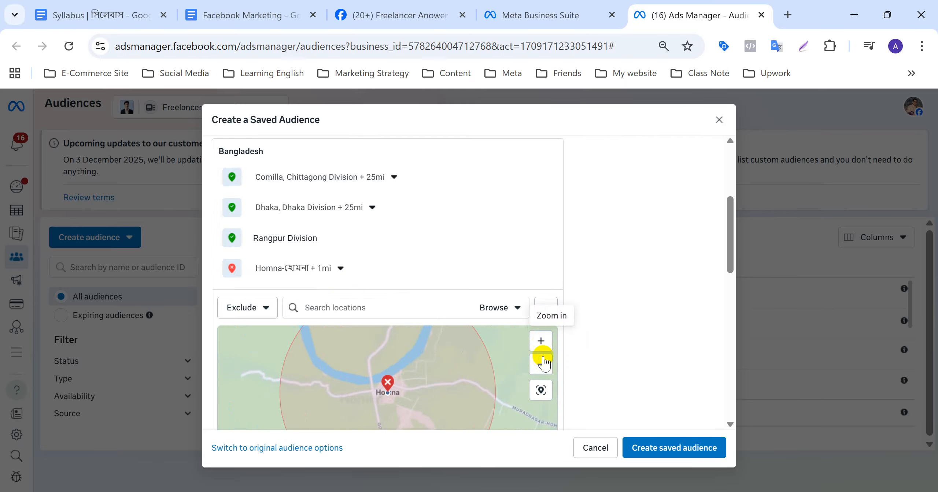
left_click(543, 366)
left_click(541, 365)
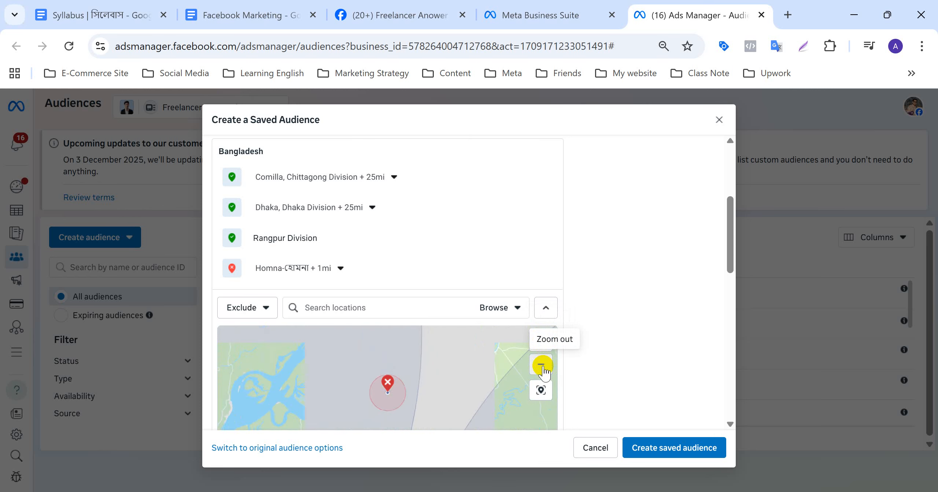
left_click(542, 367)
left_click(542, 367)
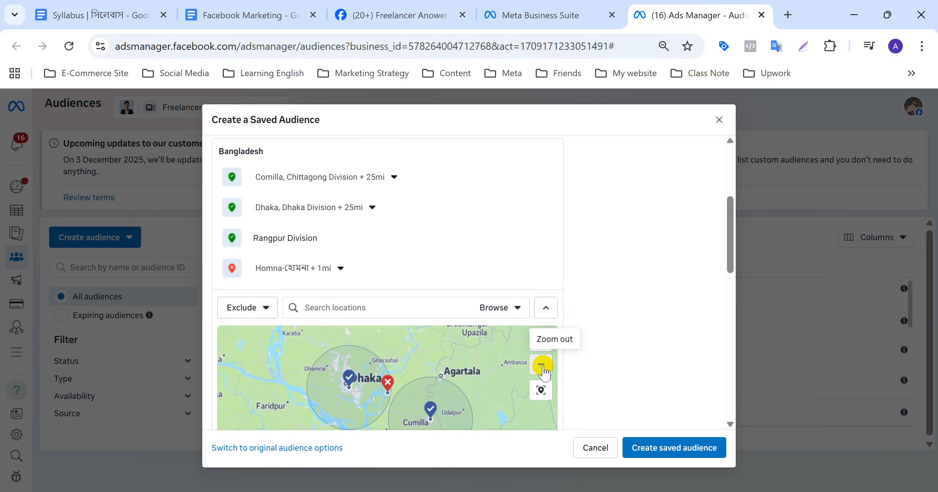
left_click(542, 366)
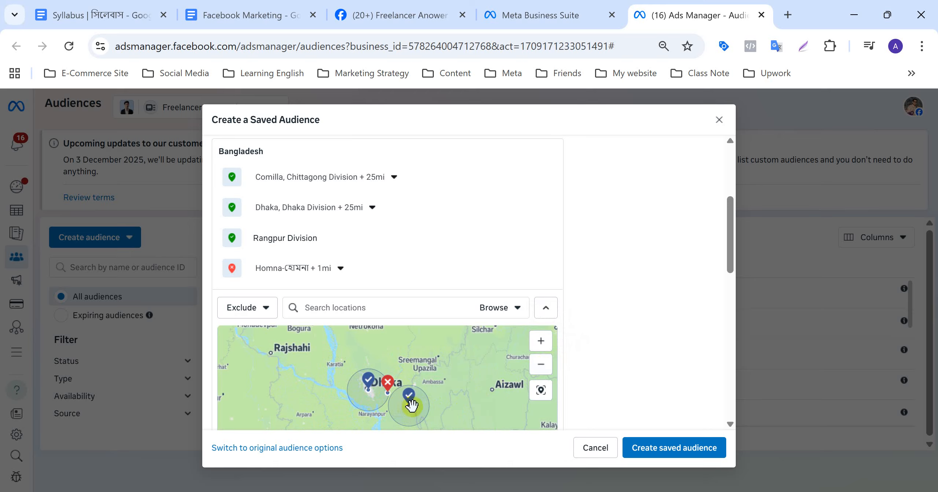
left_click(541, 343)
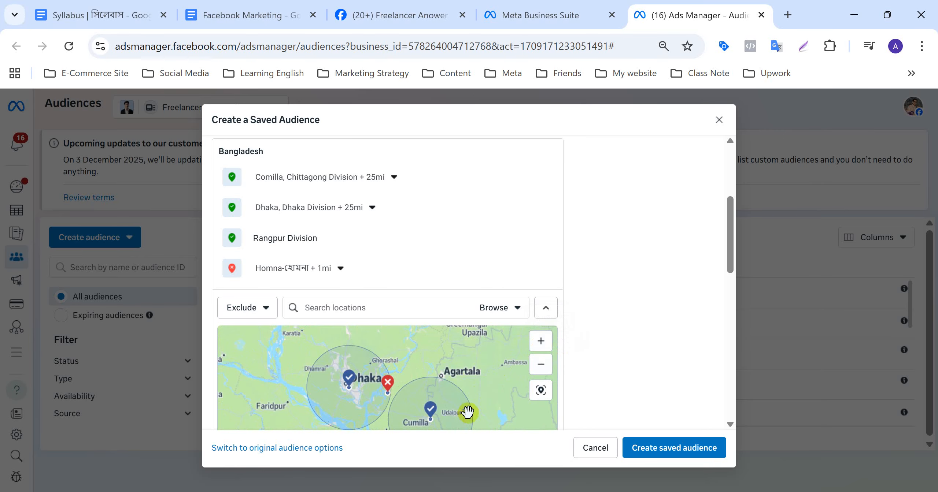
Set the radius around the excluded Homna-হোমনা location to 14 mi
scroll(475, 408, "down", 1)
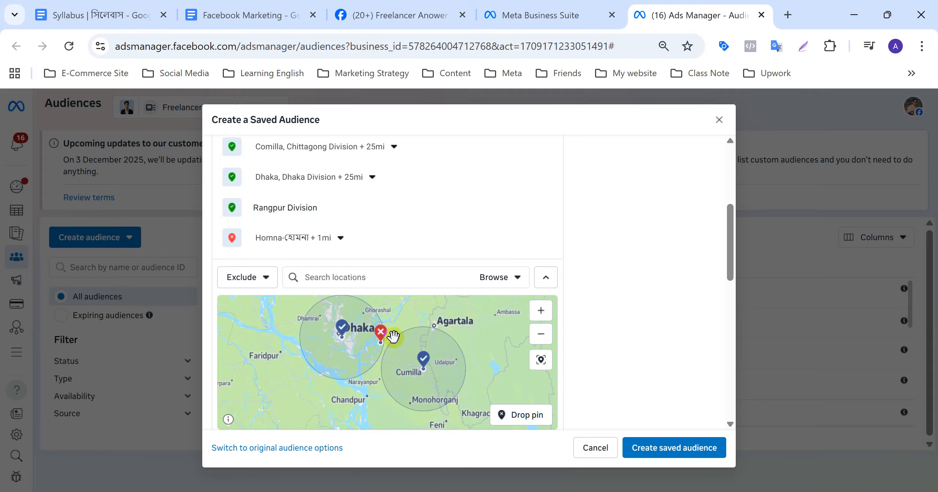
left_click(340, 239)
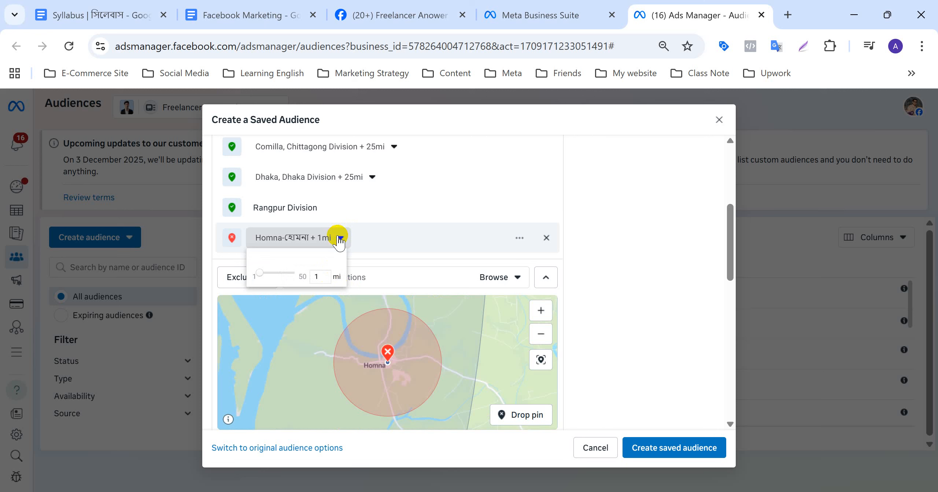
left_click(268, 274)
left_click_drag(274, 275, 273, 278)
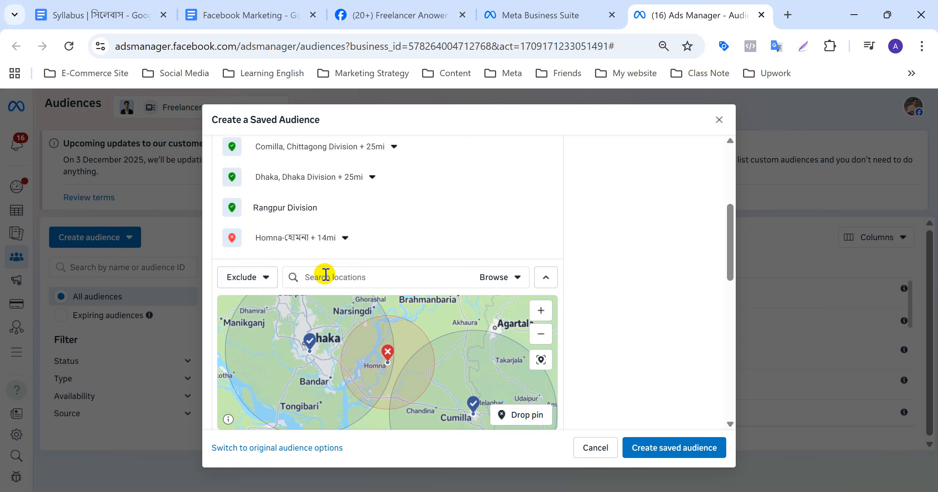
left_click(312, 274)
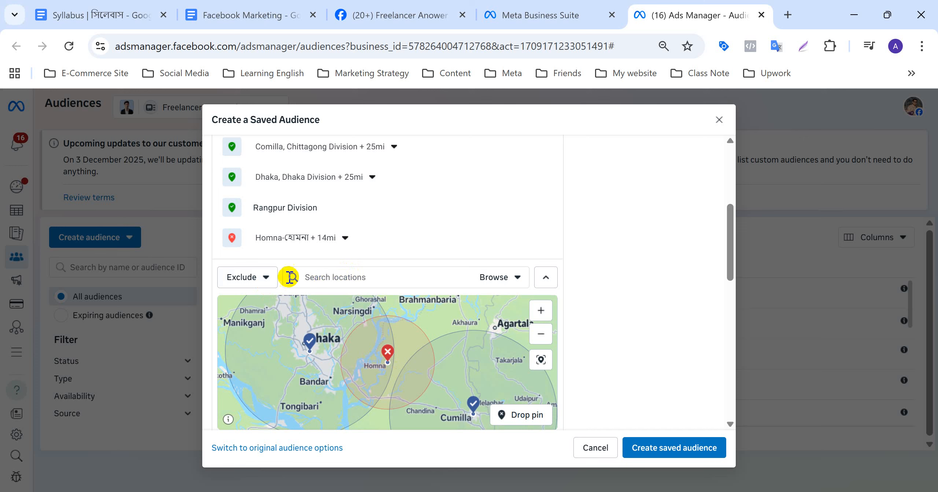
Browse the location categories for exclusion, including the continents grouped under Countries
left_click(517, 279)
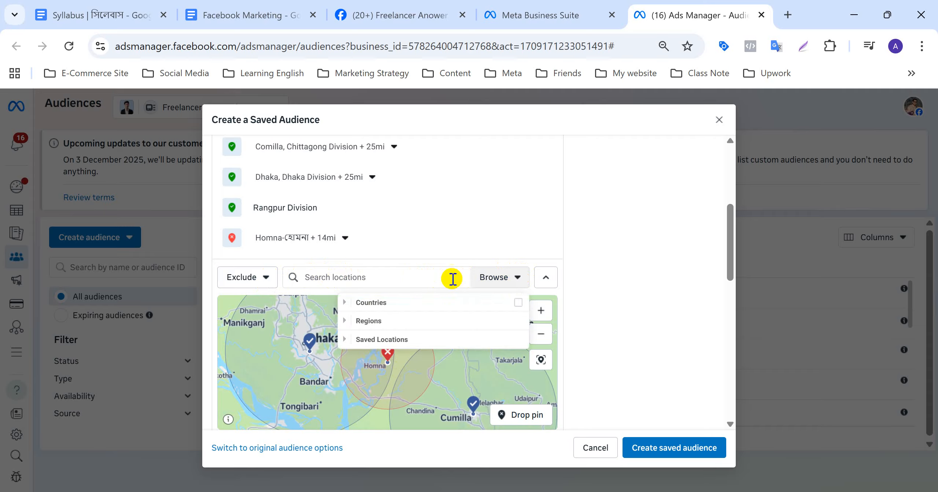
mouse_move(384, 301)
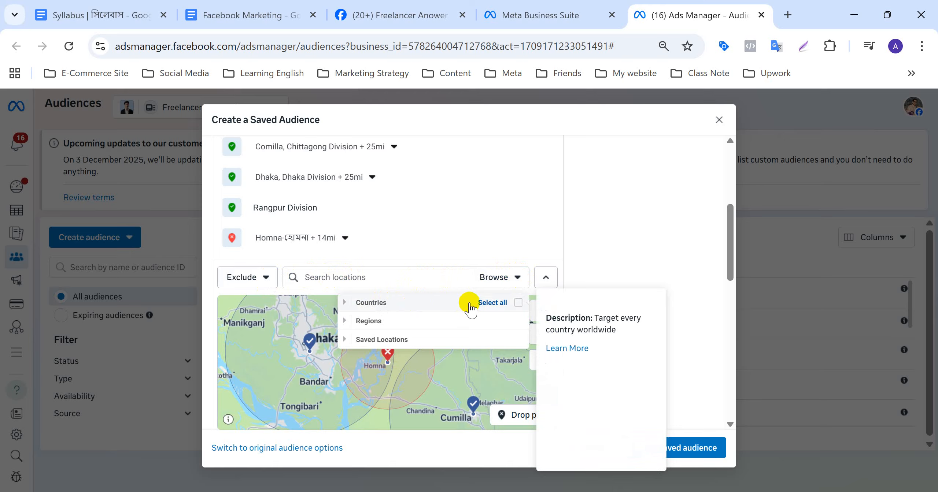
left_click(387, 304)
scroll(387, 388, "down", 1)
scroll(387, 403, "up", 1)
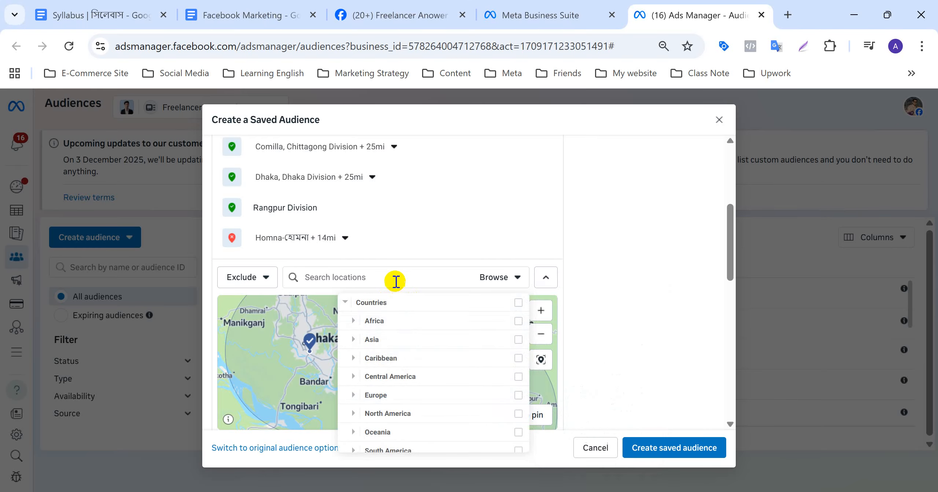
left_click(396, 279)
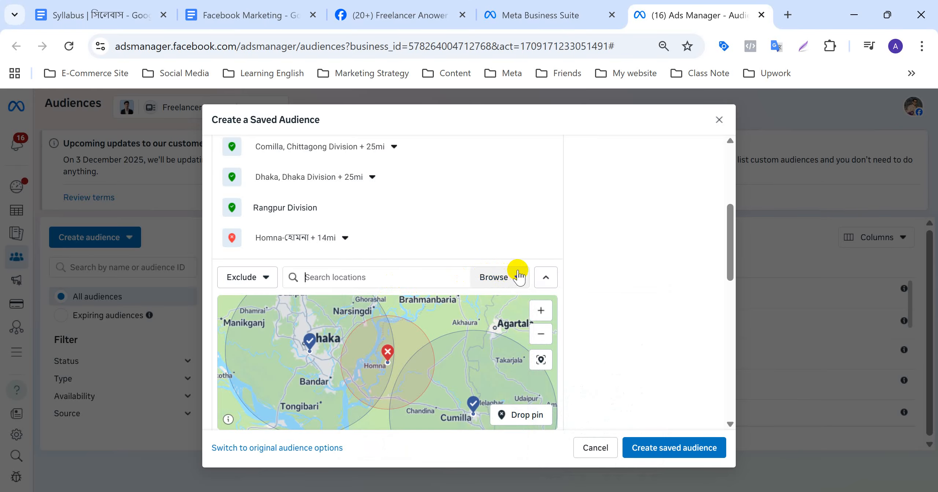
left_click(508, 278)
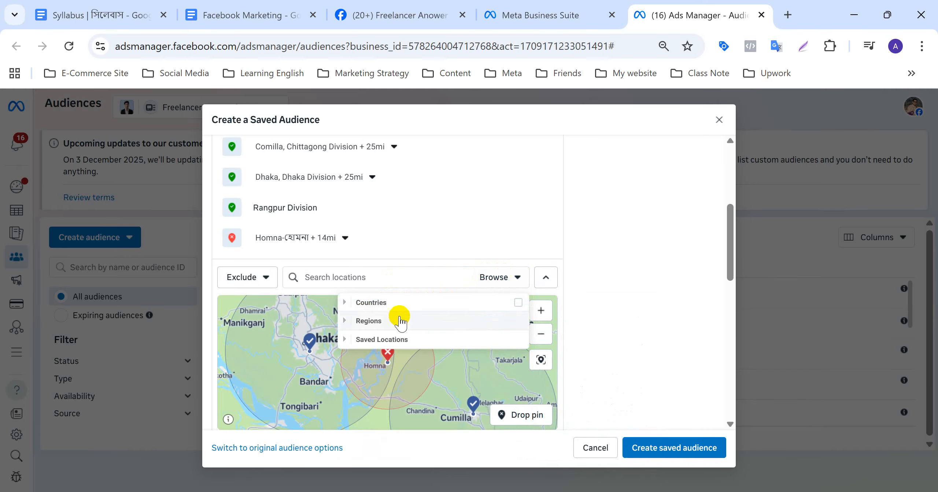
left_click(397, 277)
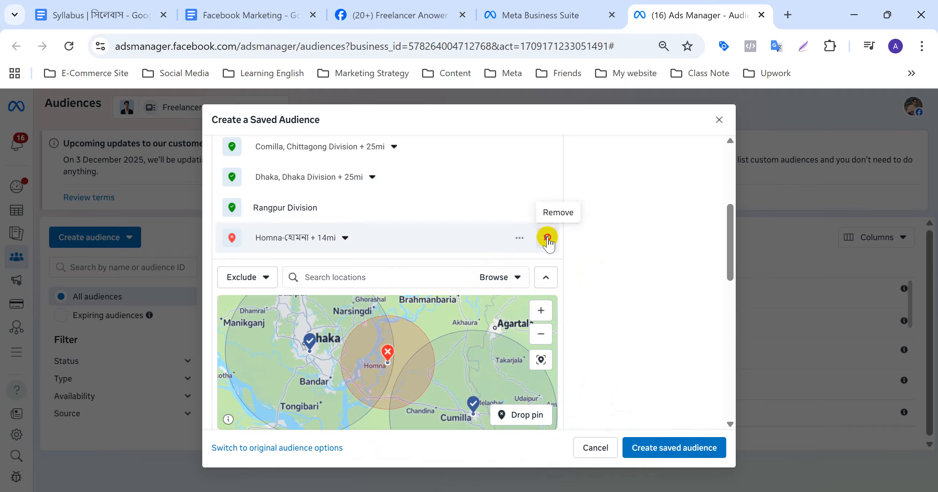
Remove the excluded Homna-হোমনা location from the audience and check the remaining areas on the map
left_click(546, 238)
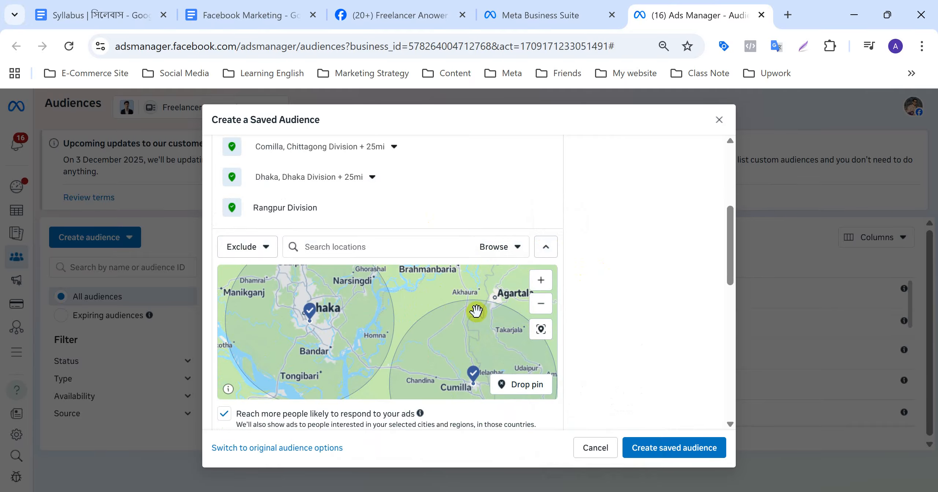
left_click(541, 304)
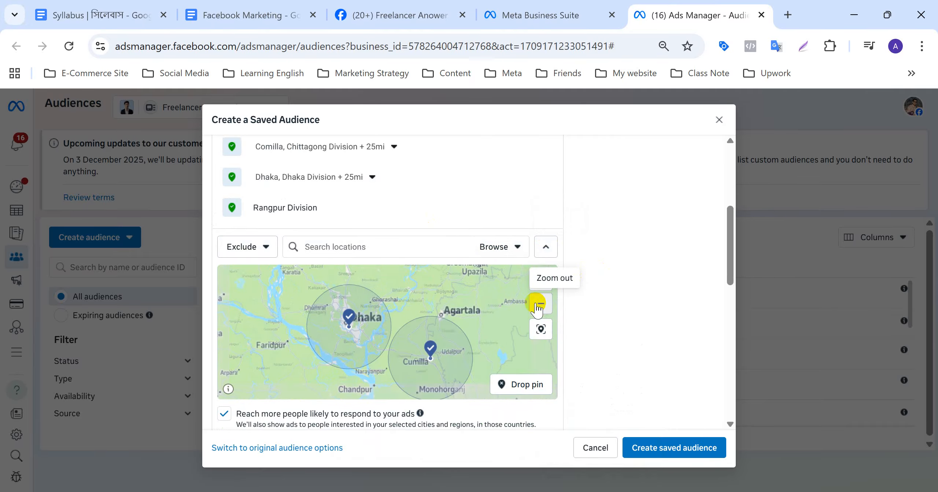
Examine the minimum age choices available for the saved audience
scroll(622, 320, "down", 2)
scroll(622, 321, "down", 3)
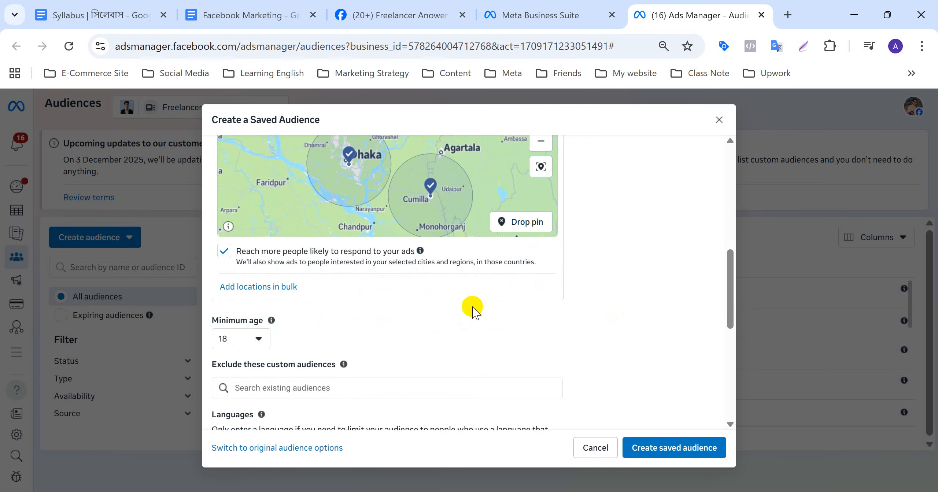
scroll(473, 308, "down", 2)
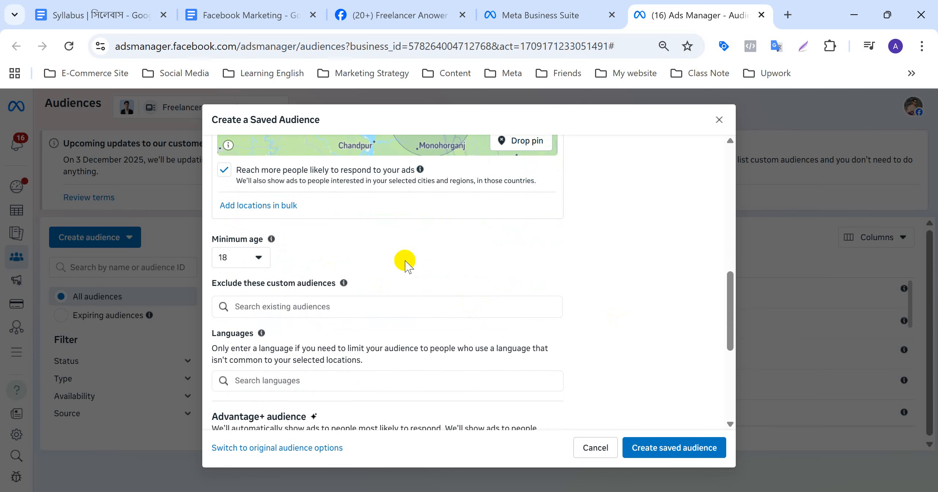
left_click(258, 258)
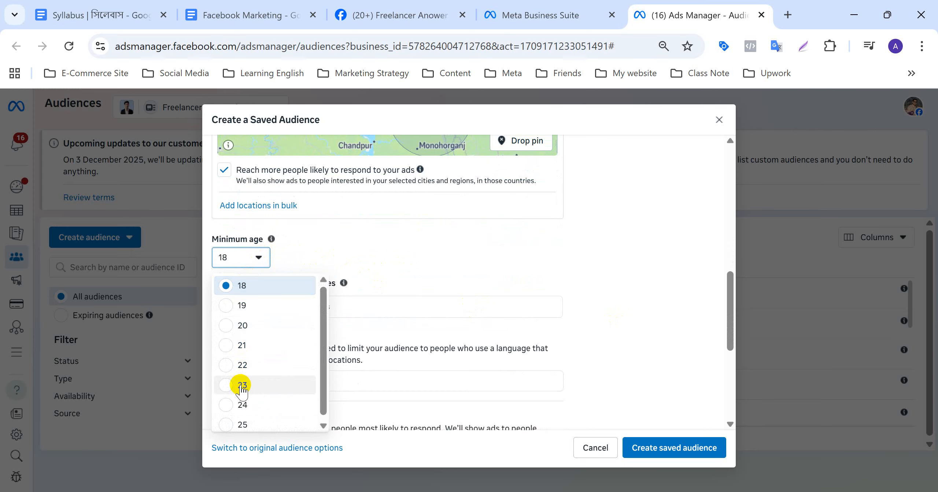
scroll(242, 390, "down", 1)
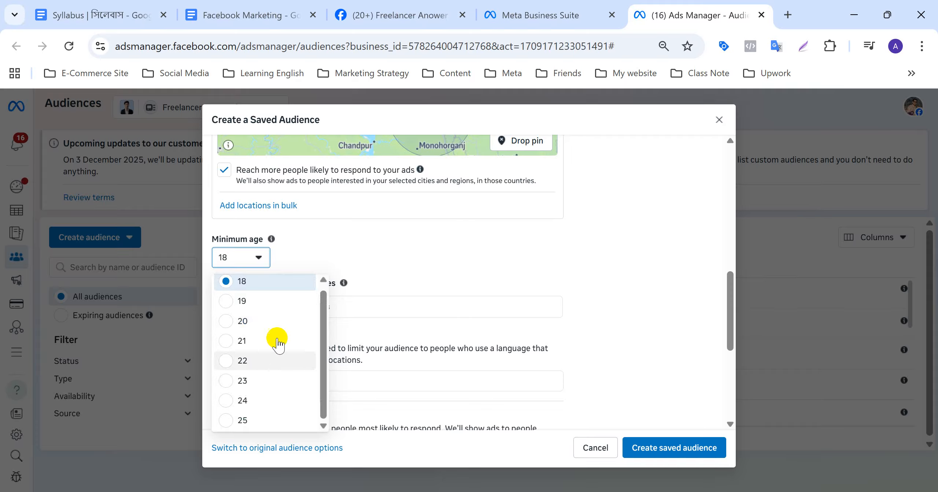
scroll(286, 326, "up", 1)
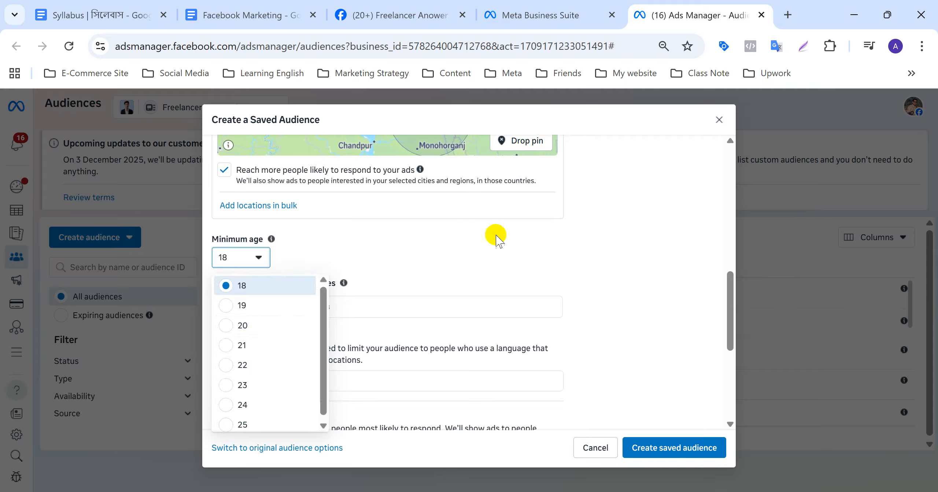
left_click(456, 262)
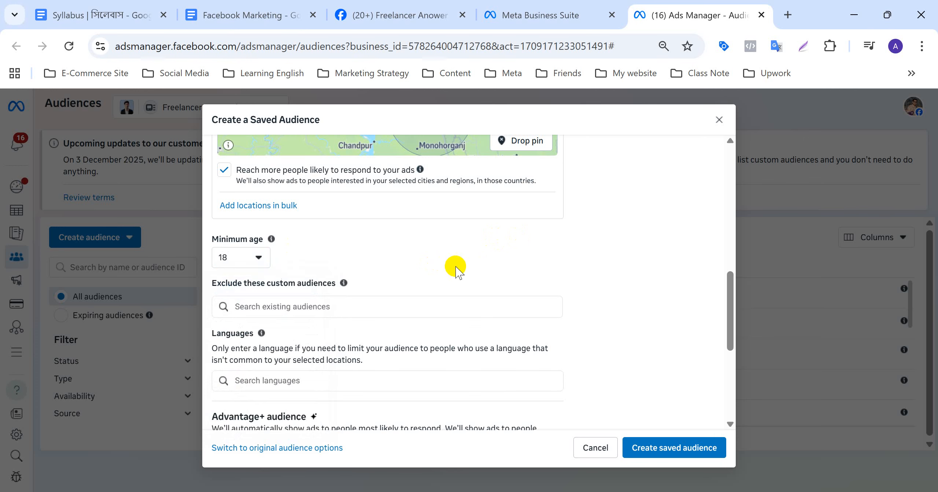
Add Bengali and English (All) as the audience languages
scroll(454, 266, "down", 2)
scroll(458, 271, "down", 2)
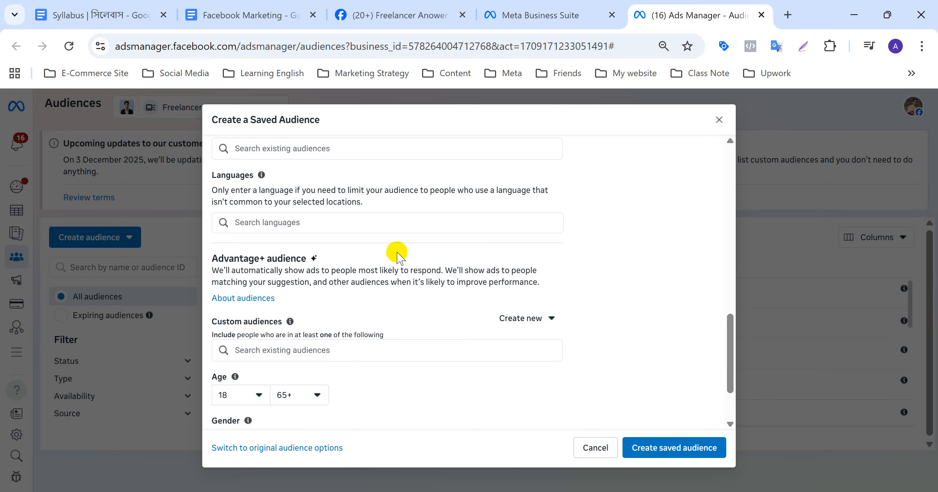
scroll(398, 253, "up", 2)
left_click(258, 290)
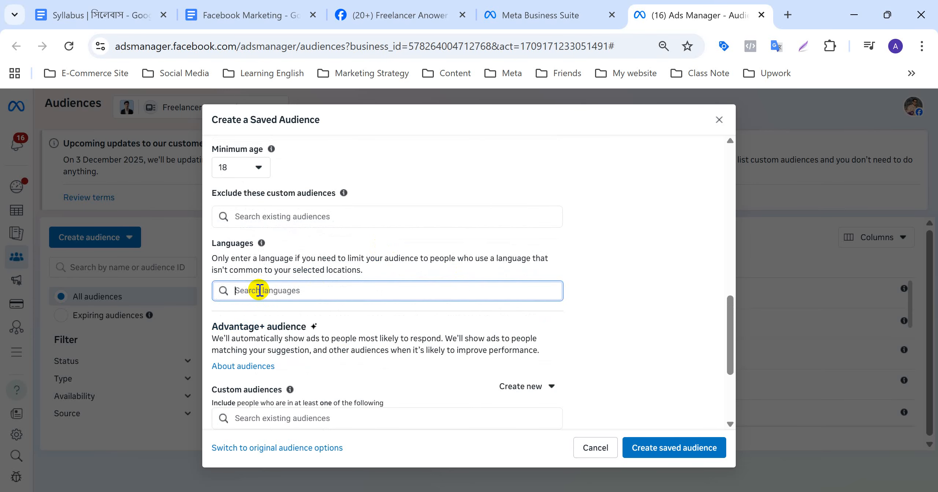
type("be")
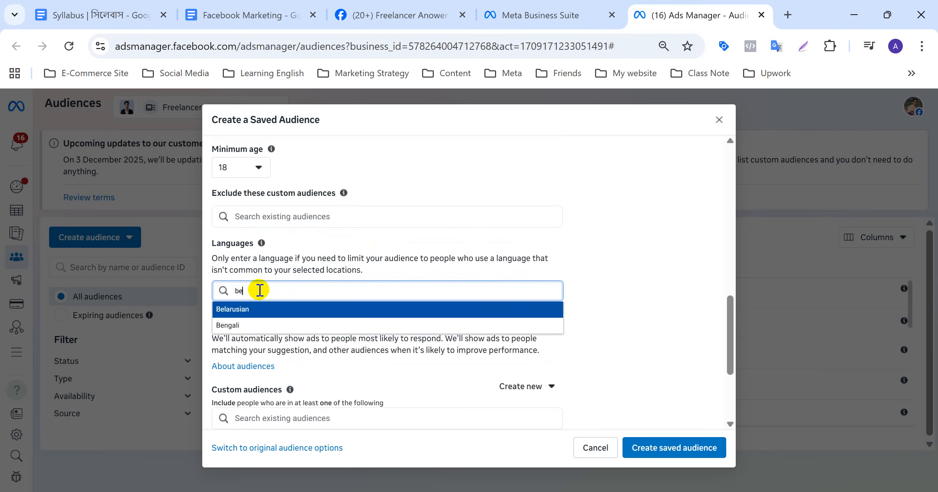
left_click(228, 325)
left_click(250, 323)
type("en")
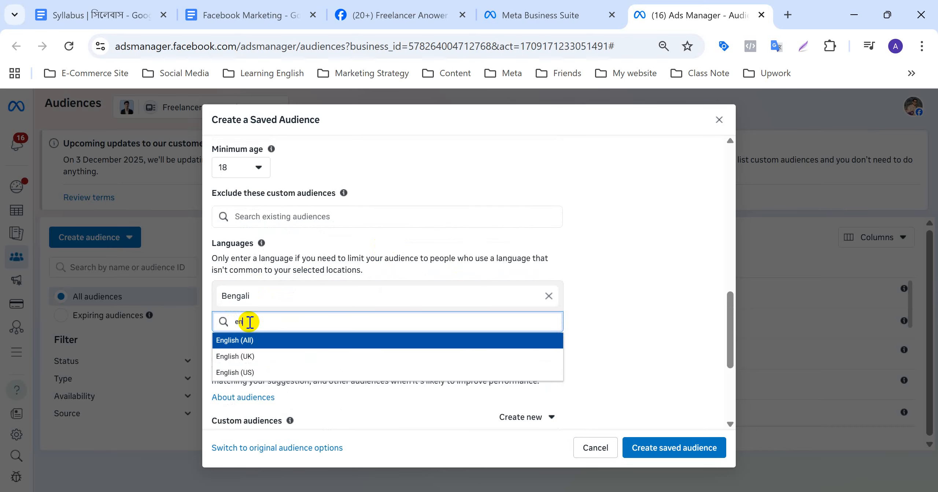
left_click(271, 342)
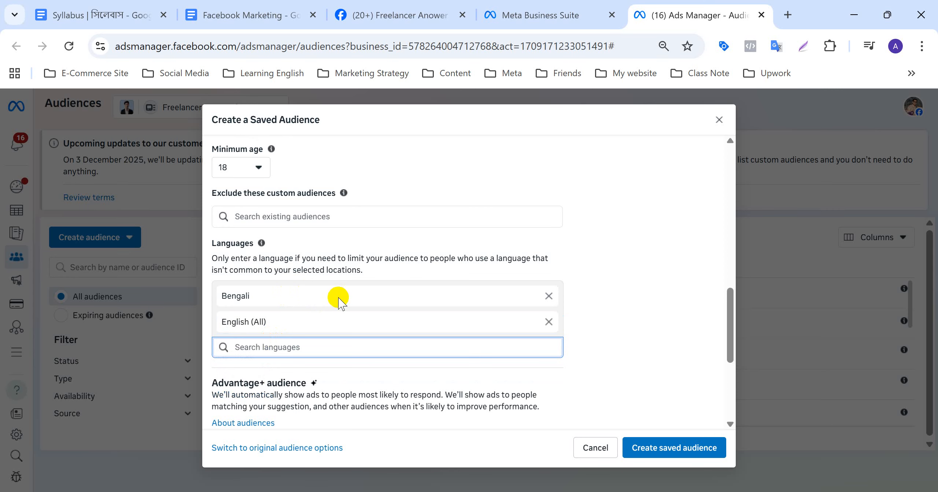
Examine the Advantage+ audience section with its description and its custom audience, age and gender settings
scroll(339, 299, "down", 4)
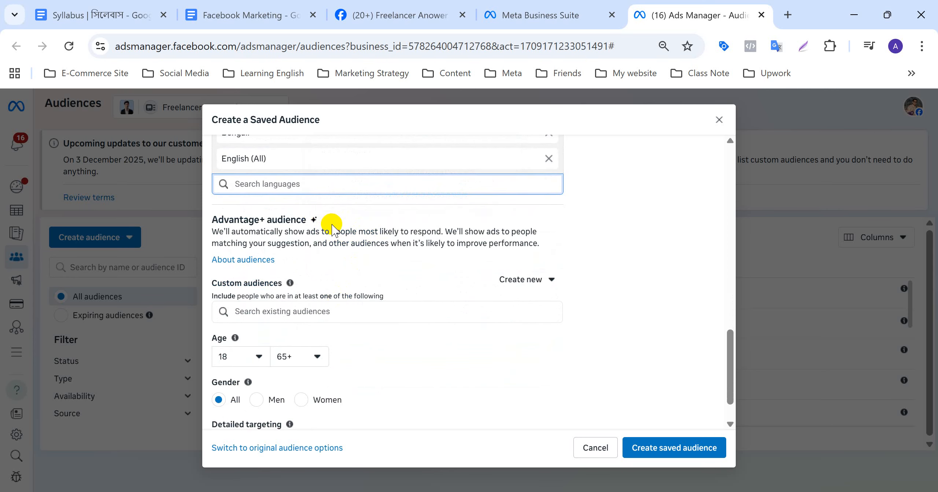
key("ctrl+plus")
key("ctrl+plus")
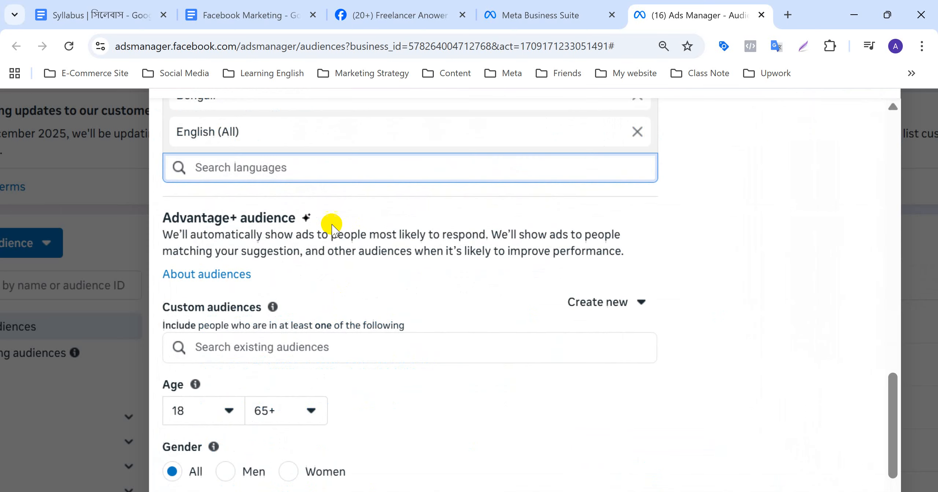
mouse_move(307, 222)
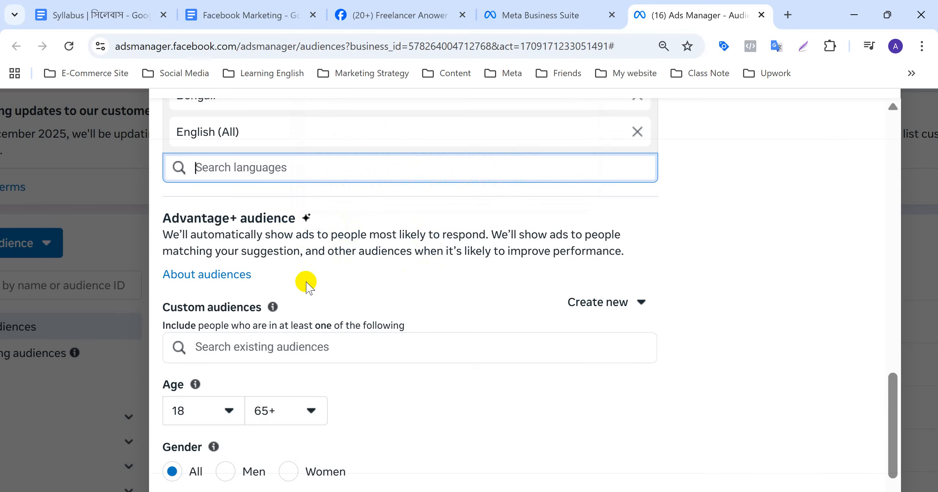
scroll(307, 282, "down", 1)
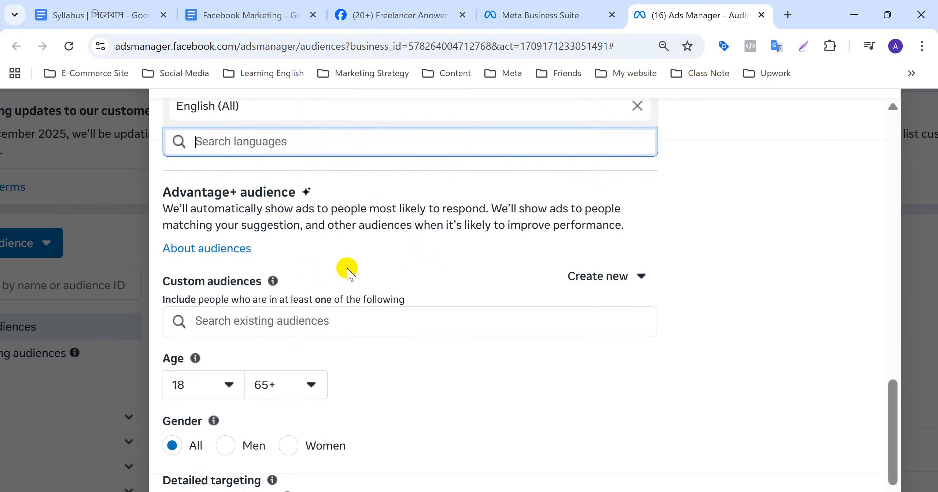
scroll(346, 269, "up", 1)
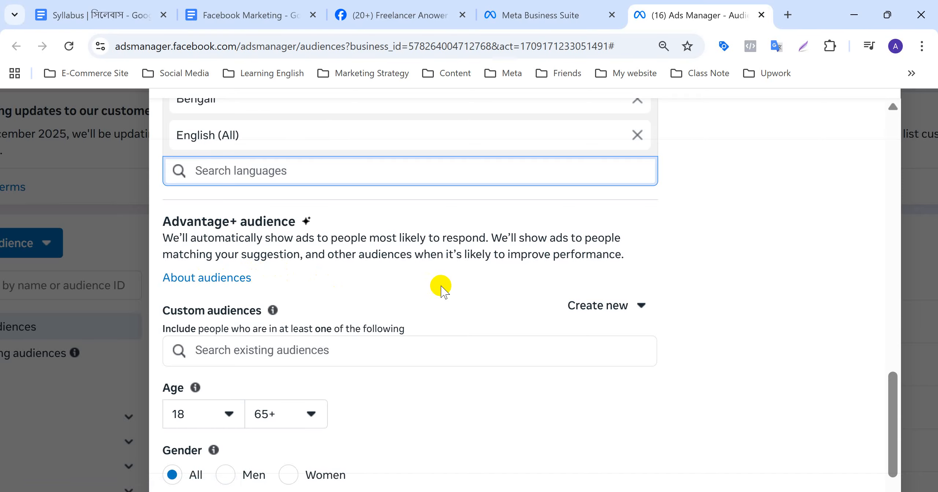
scroll(441, 287, "down", 2)
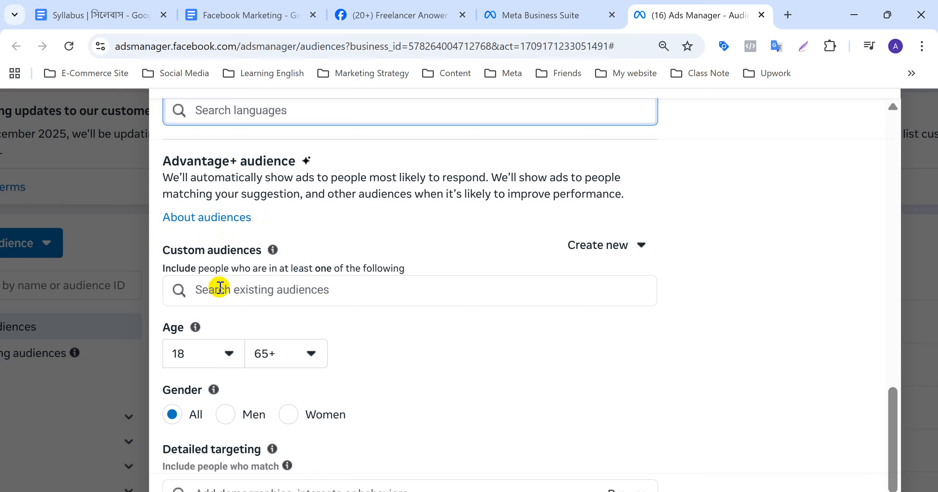
Include the Hoch Tech_Page Engagers_Custom Audience in the custom audiences and look through the other existing audiences
left_click(290, 292)
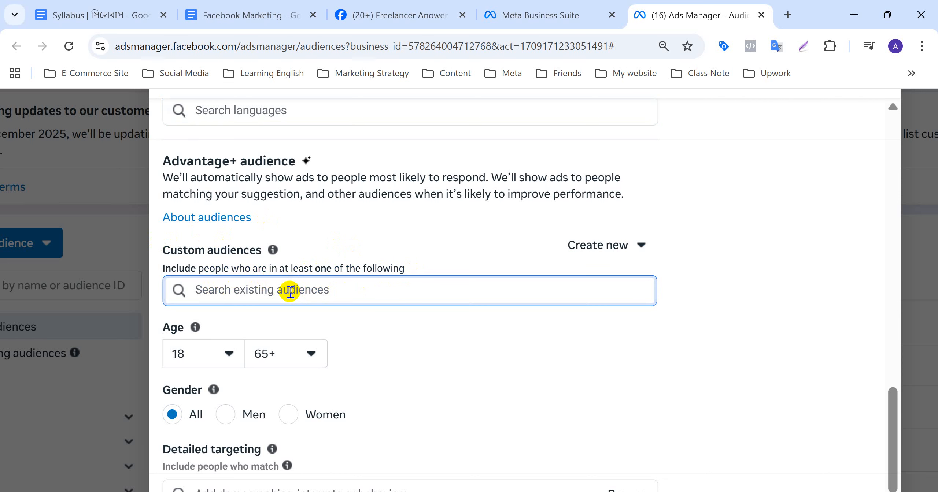
left_click(290, 293)
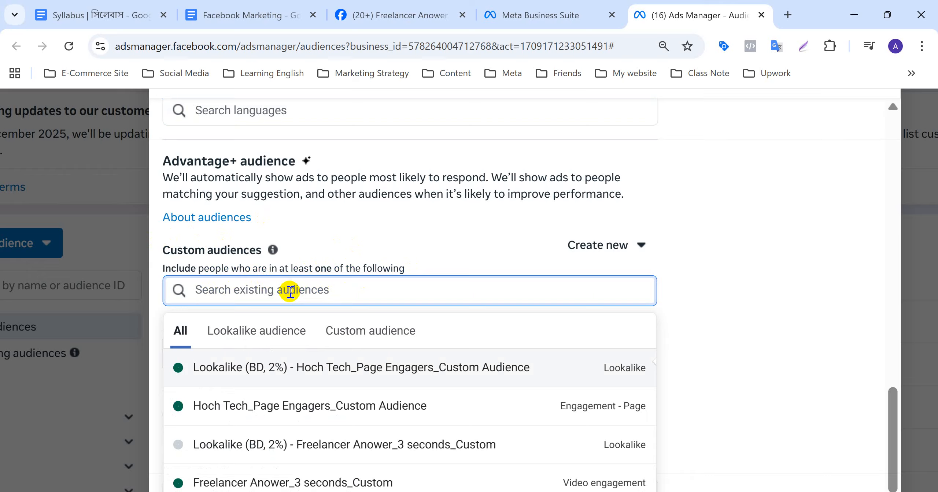
scroll(314, 432, "down", 2)
scroll(314, 433, "up", 2)
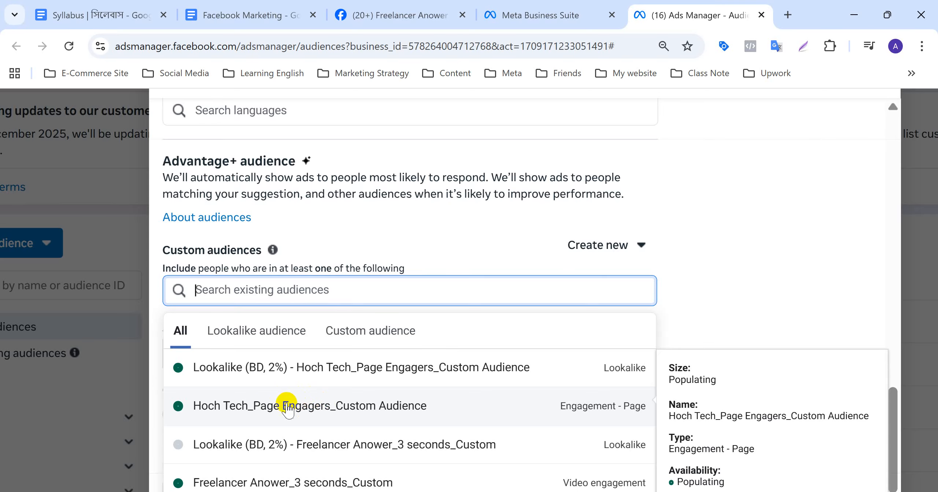
left_click(310, 406)
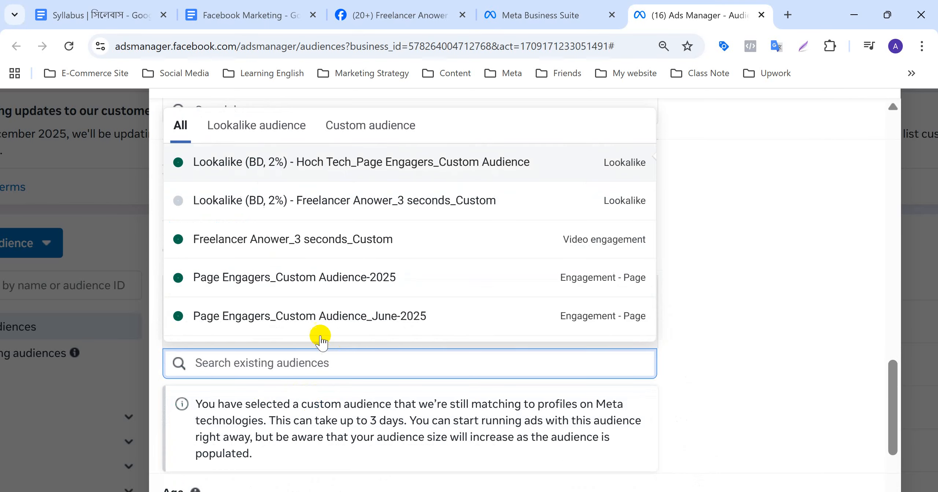
mouse_move(295, 190)
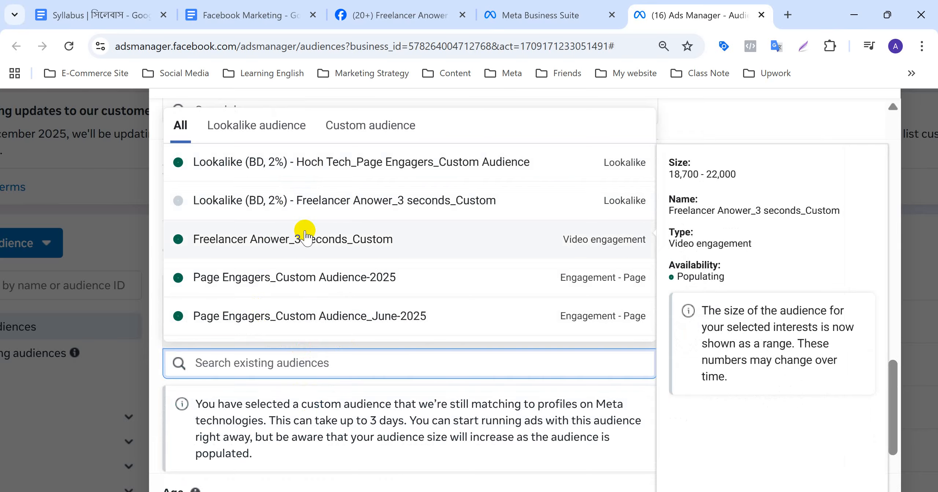
scroll(305, 233, "down", 1)
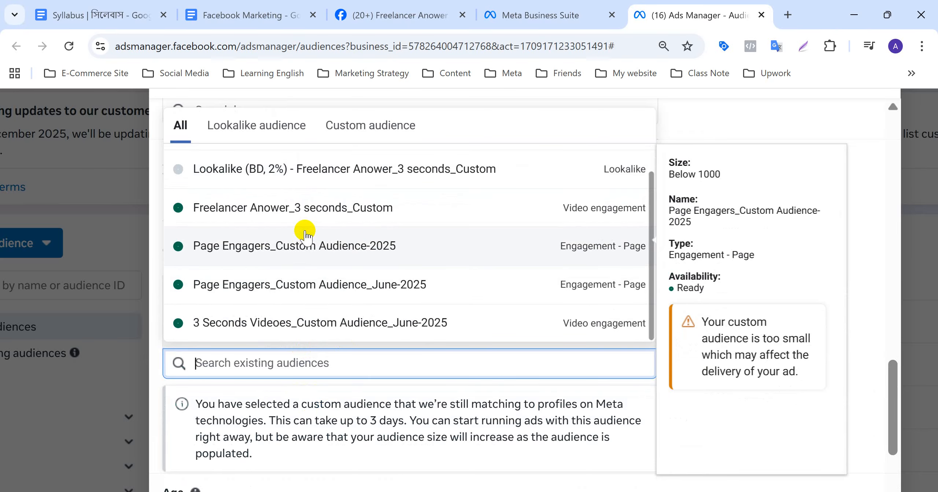
Look through the remaining existing audiences and remove Hoch Tech_Page Engagers_Custom Audience from the included custom audiences
scroll(305, 233, "up", 1)
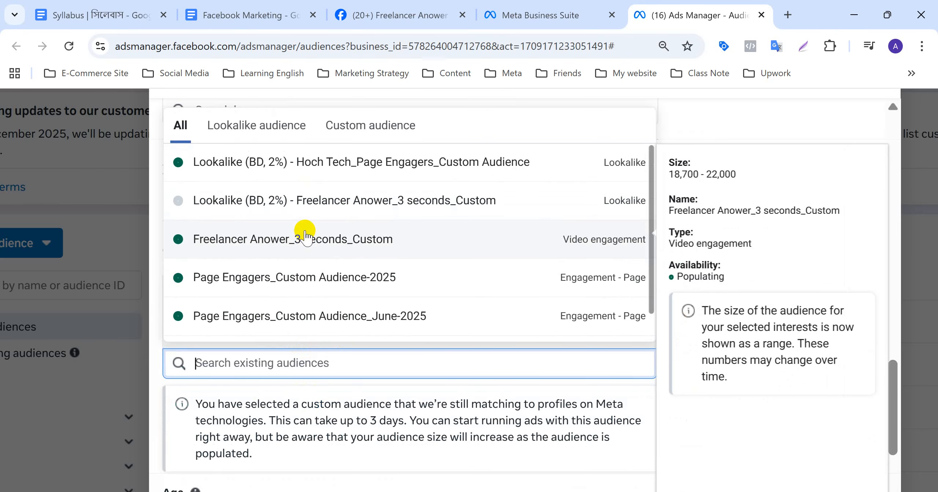
scroll(292, 279, "down", 1)
scroll(291, 279, "up", 1)
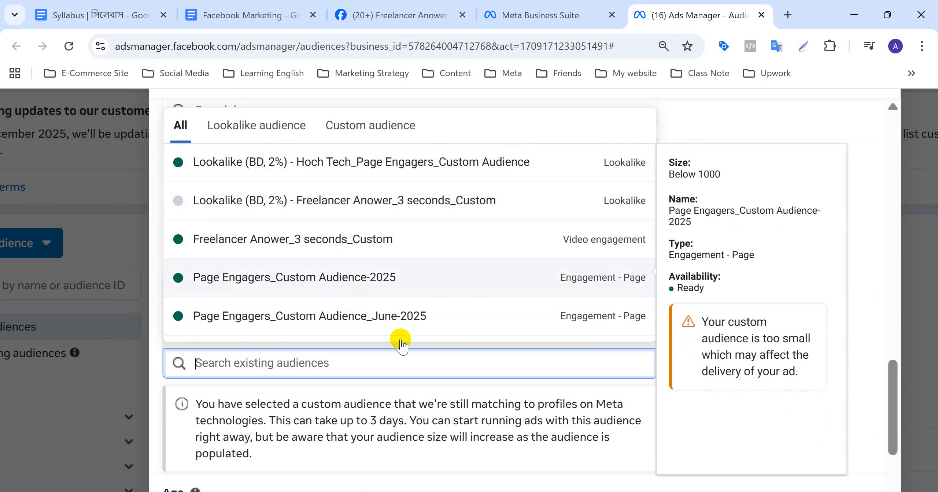
left_click(858, 287)
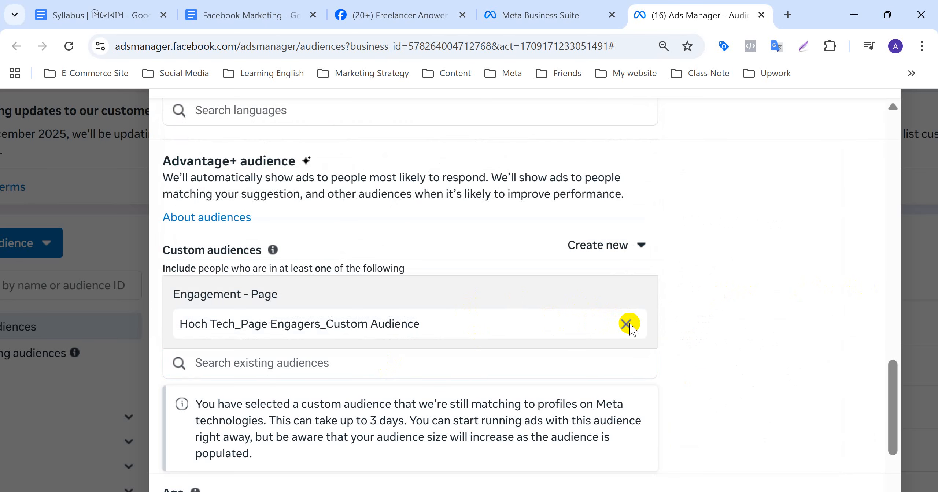
left_click(626, 324)
Set the lower limit of the Advantage+ audience age range to 22
scroll(464, 328, "down", 1)
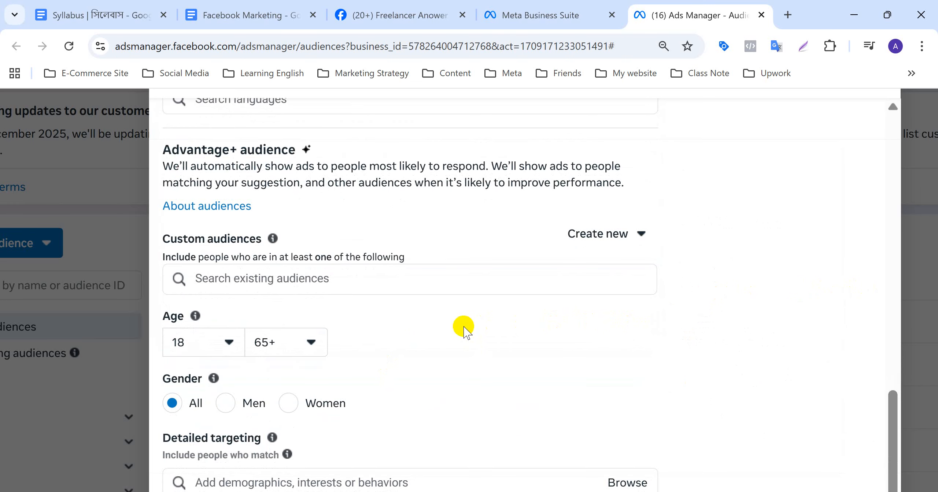
scroll(430, 313, "down", 2)
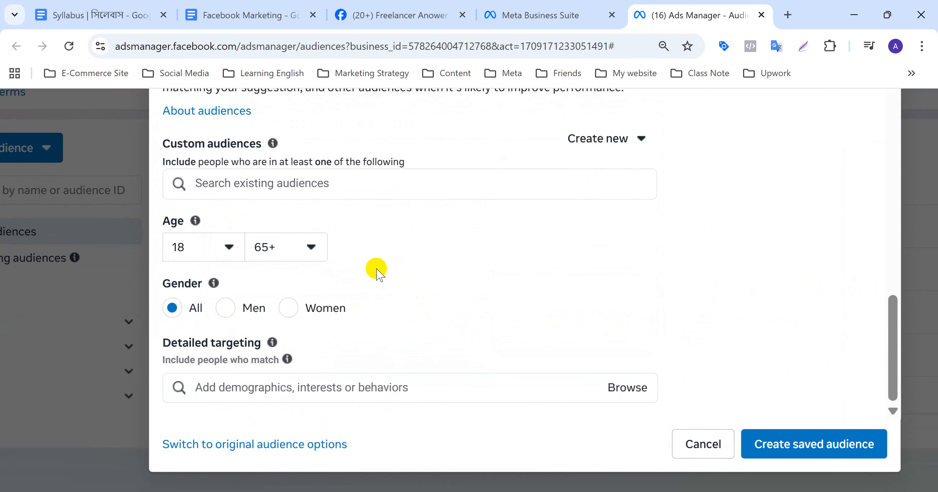
left_click(229, 247)
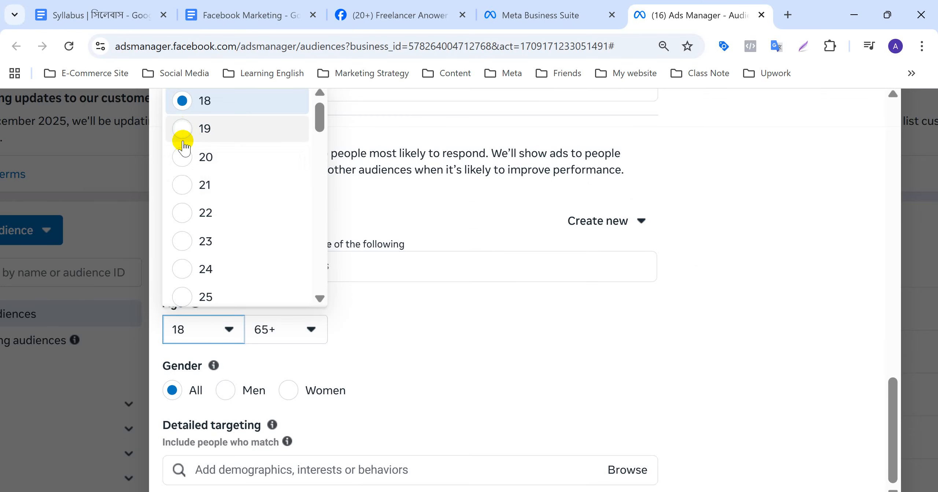
left_click(183, 213)
Compare the minimum age in the audience controls with the age range in the Advantage+ audience section
scroll(483, 346, "up", 10)
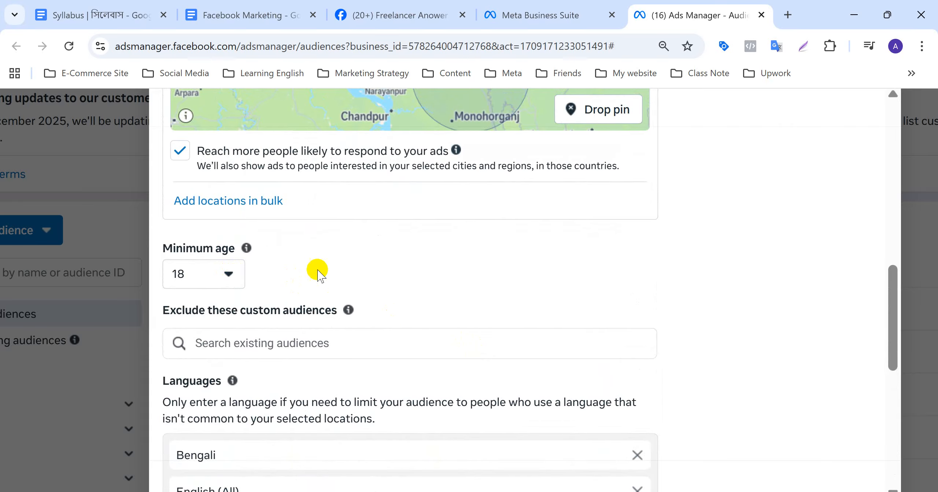
scroll(463, 303, "down", 6)
scroll(463, 302, "up", 7)
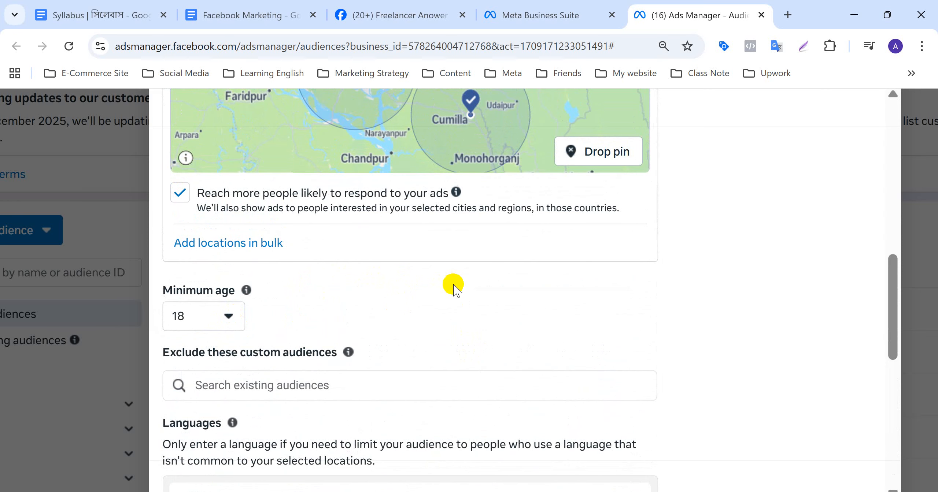
scroll(452, 285, "down", 10)
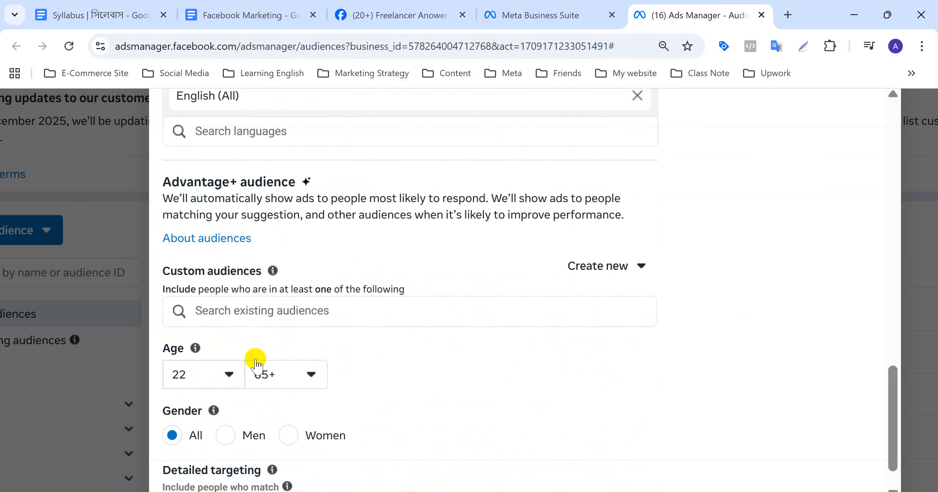
scroll(381, 285, "up", 10)
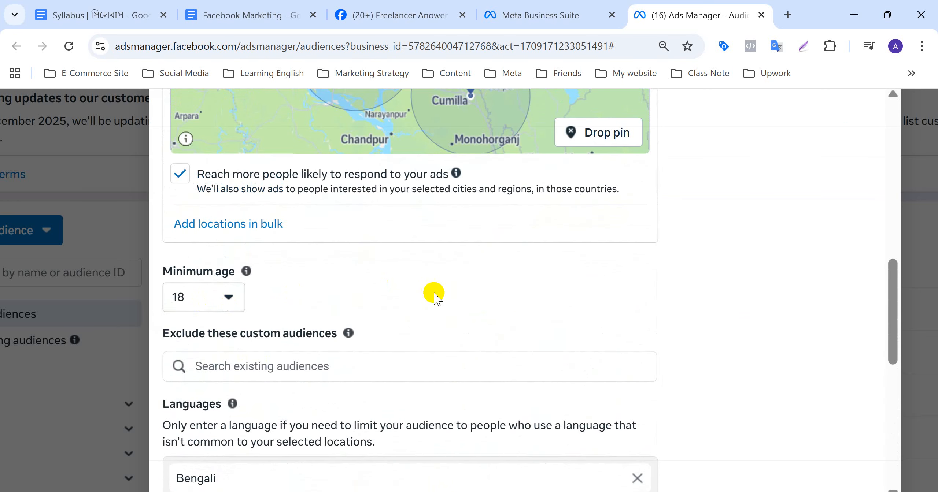
scroll(429, 293, "down", 10)
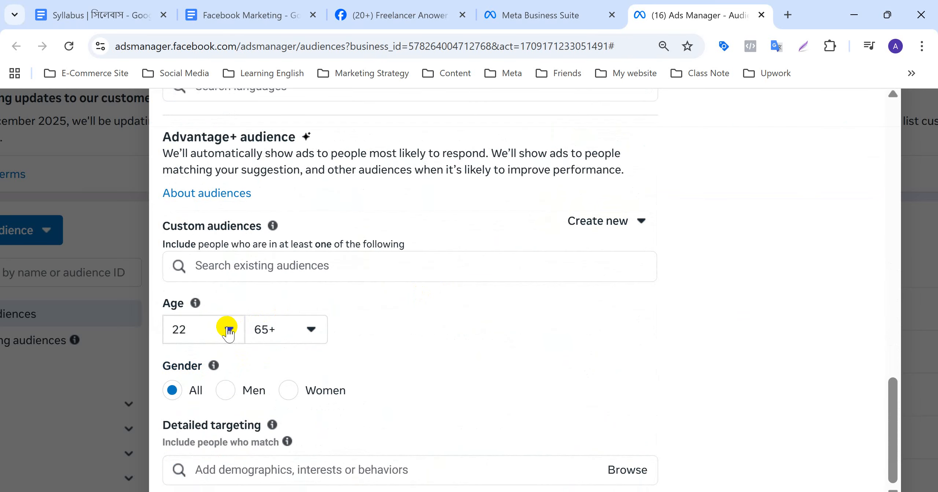
Set the Advantage+ audience age range to 18 through 45
left_click(227, 331)
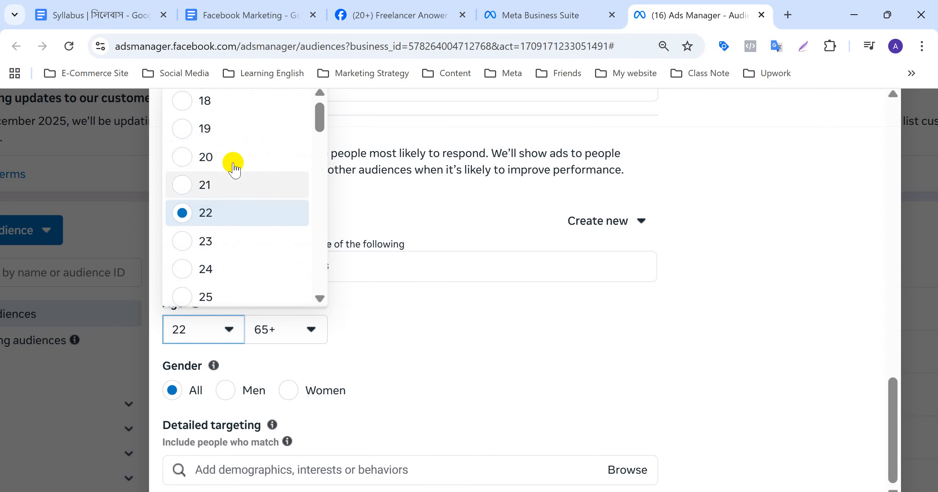
scroll(231, 163, "up", 2)
left_click(183, 169)
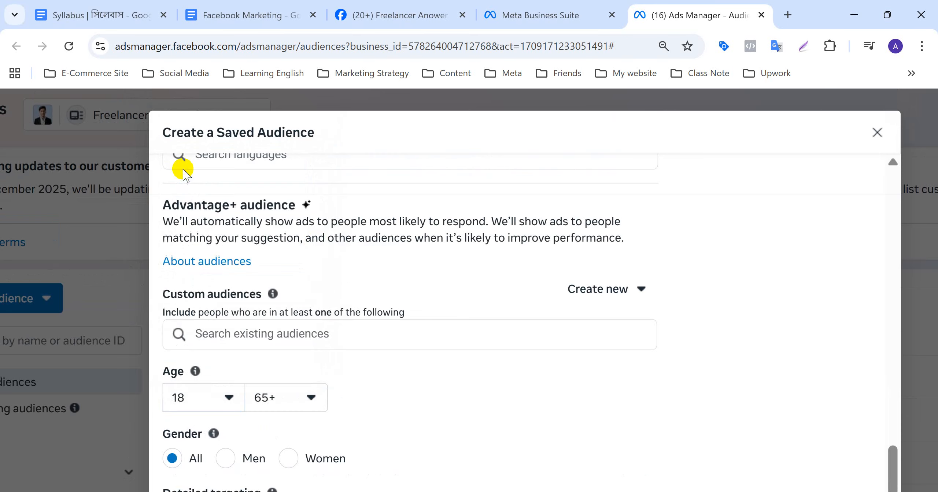
scroll(339, 392, "down", 1)
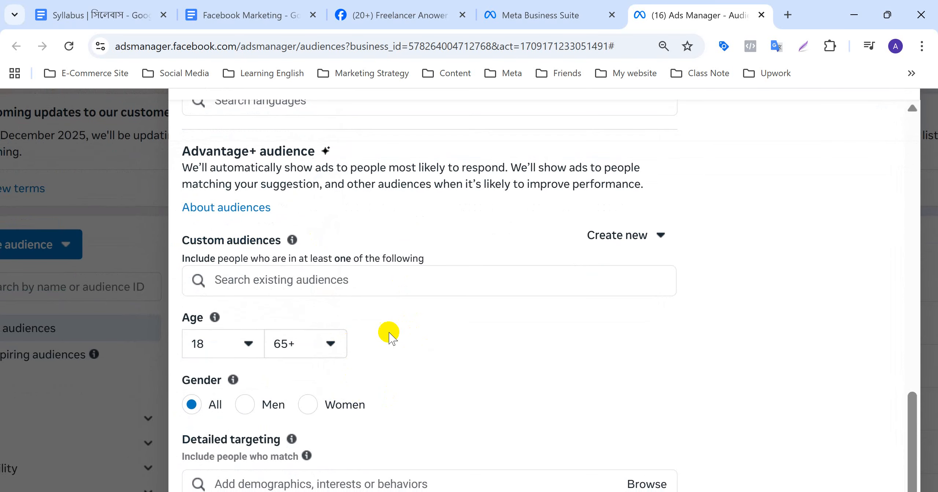
left_click(331, 343)
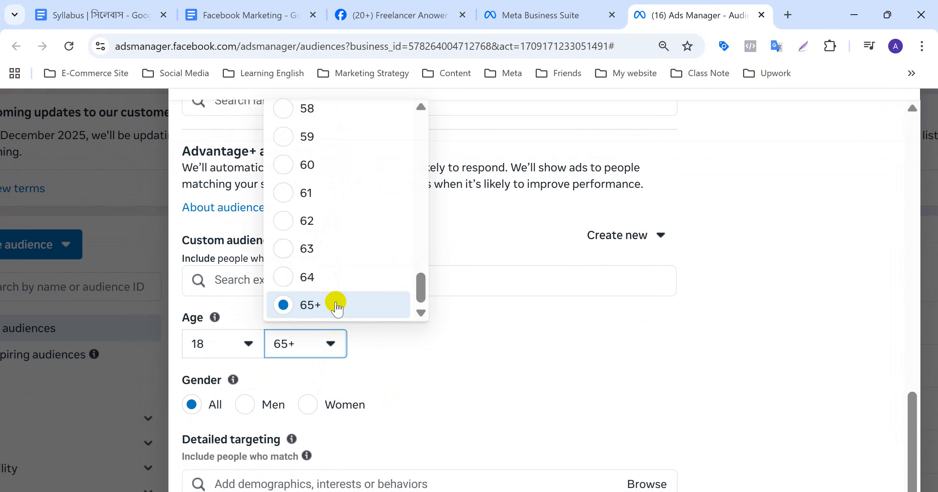
scroll(324, 243, "up", 8)
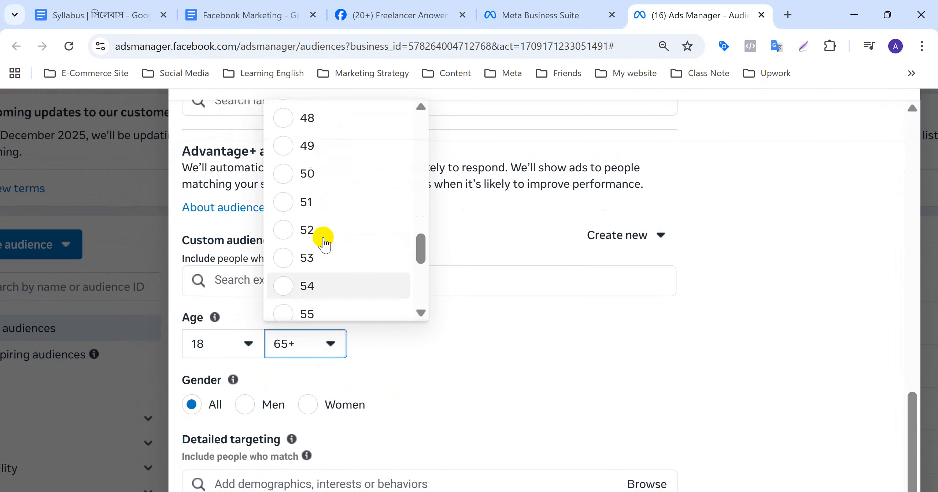
scroll(321, 244, "up", 3)
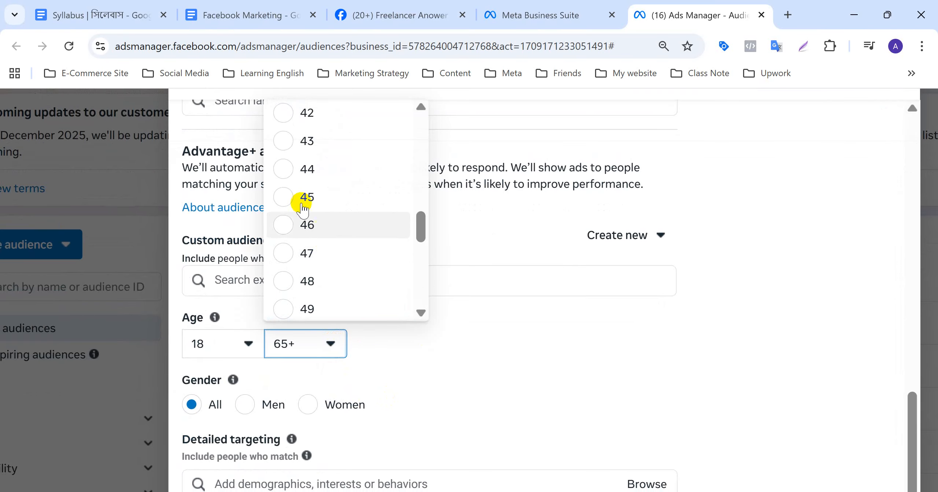
left_click(286, 198)
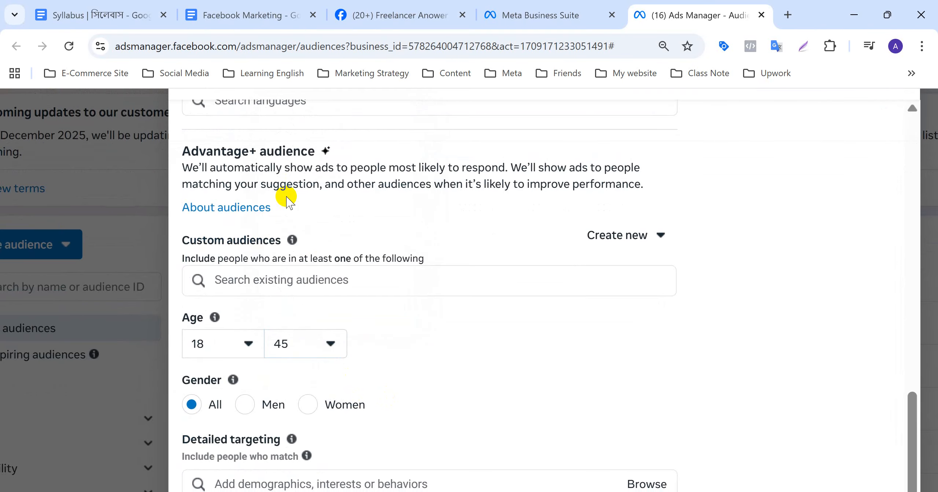
Examine the gender options and open the detailed targeting suggestions for demographics, interests or behaviors
scroll(440, 361, "down", 3)
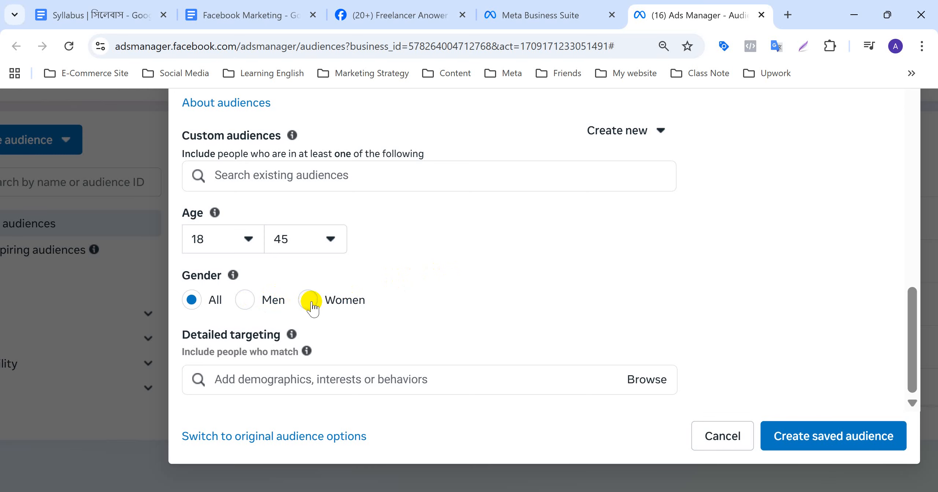
scroll(421, 297, "down", 1)
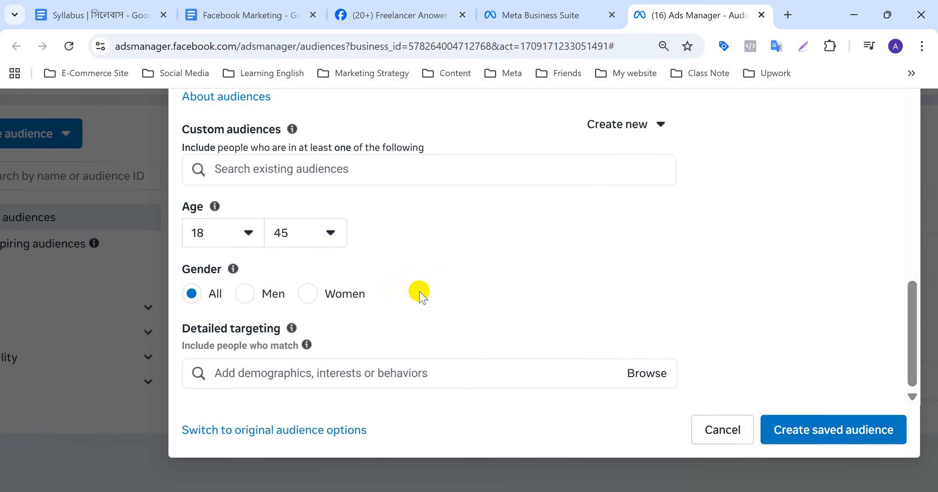
scroll(421, 297, "up", 1)
scroll(419, 292, "down", 1)
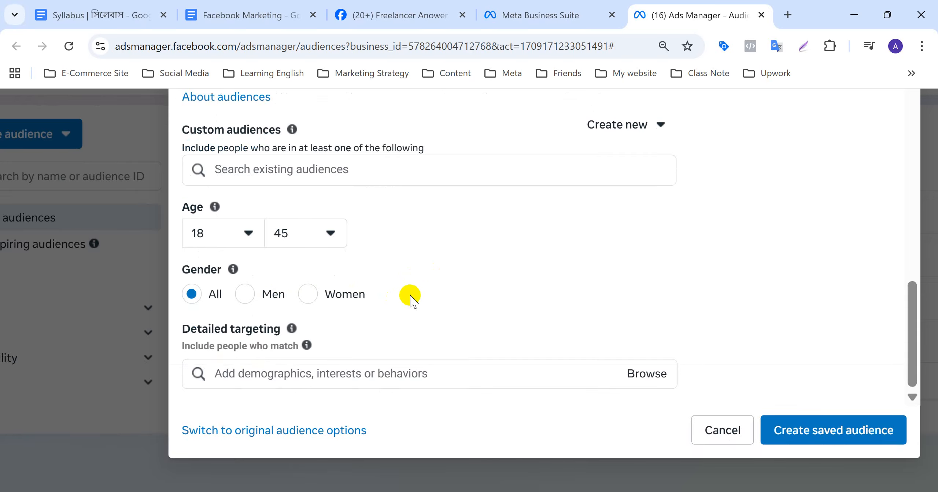
left_click(257, 374)
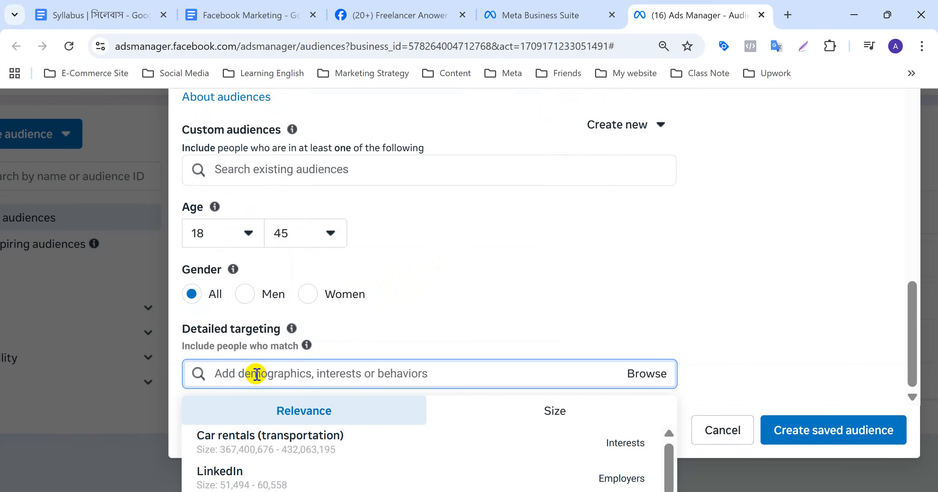
Review the selected Bangladesh locations on the map and the estimated audience size for the saved audience
scroll(418, 278, "up", 12)
scroll(419, 278, "up", 6)
left_click(652, 164)
left_click(650, 163)
left_click(649, 163)
left_click(647, 163)
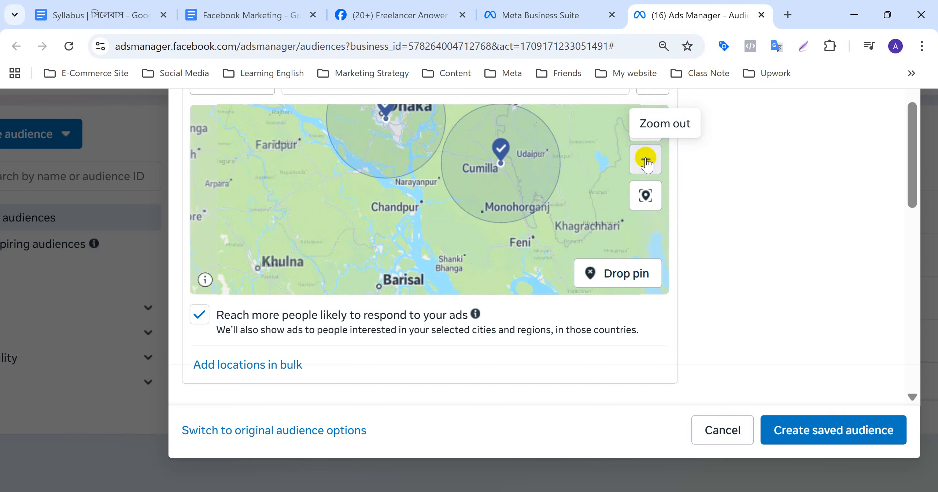
scroll(744, 174, "up", 3)
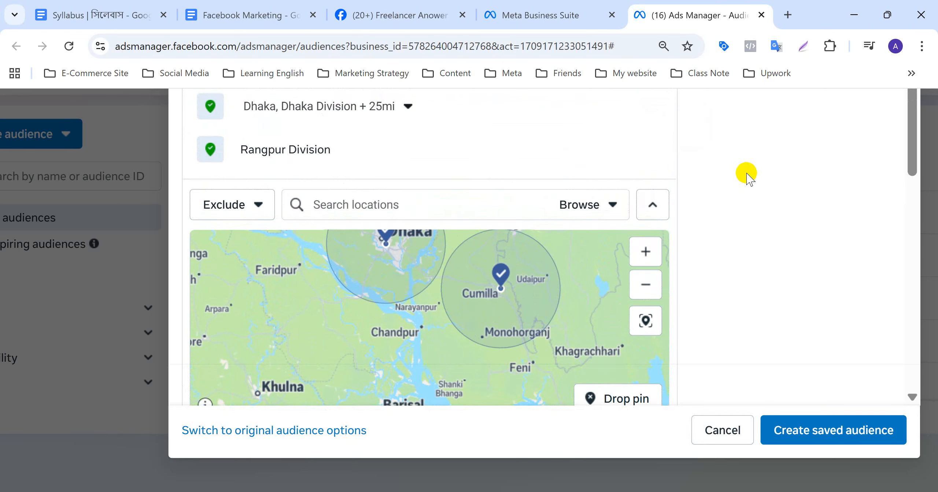
scroll(714, 195, "up", 10)
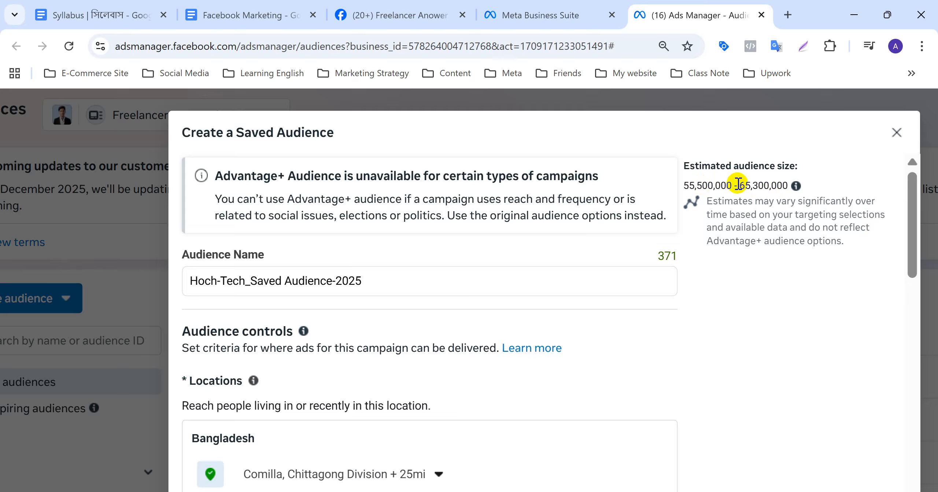
Switch the location mode to Include and drop a pin on the map just northeast of Khulna, near Terokhada
scroll(572, 346, "down", 5)
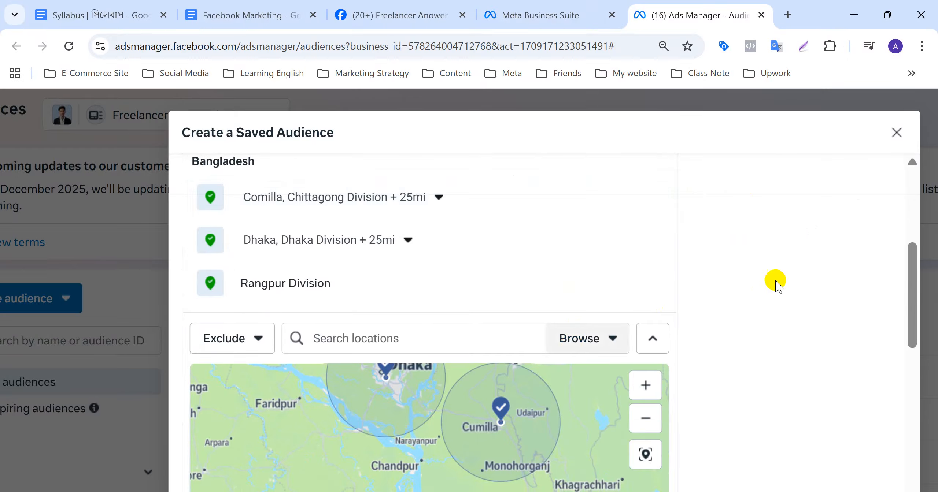
scroll(756, 284, "down", 3)
scroll(779, 282, "up", 2)
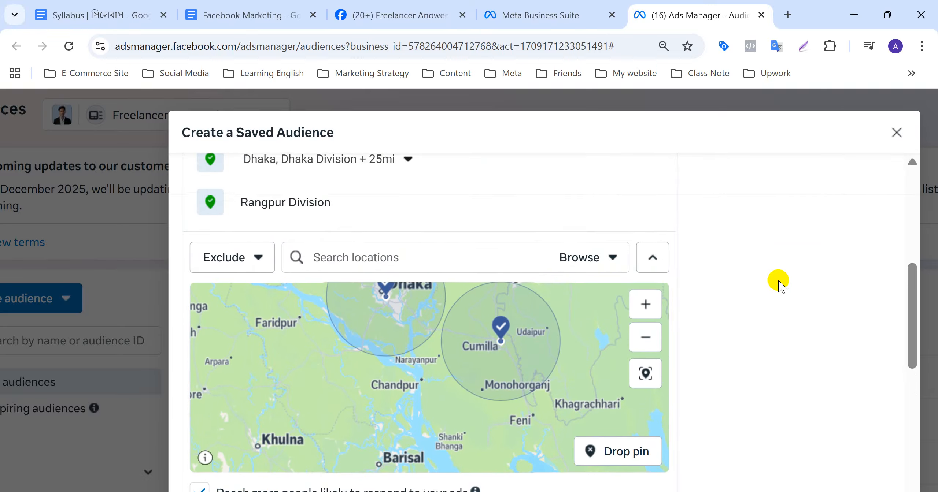
scroll(779, 282, "down", 2)
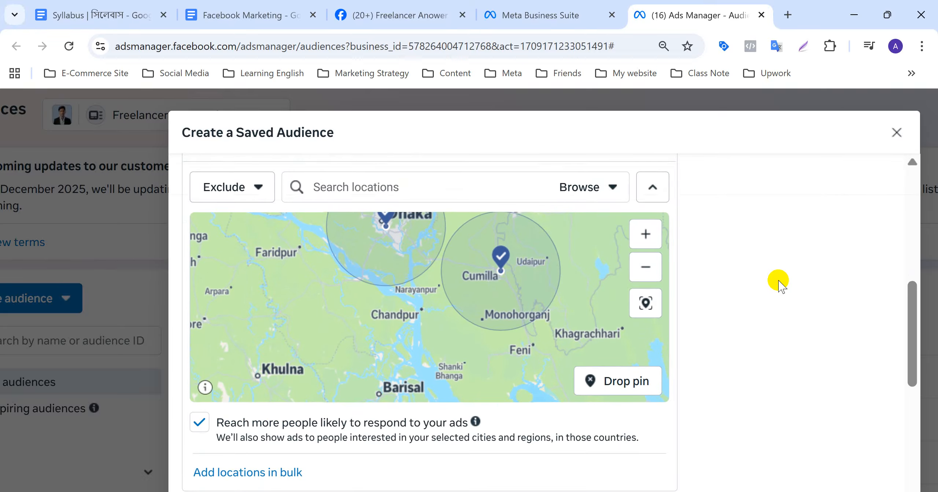
left_click(646, 229)
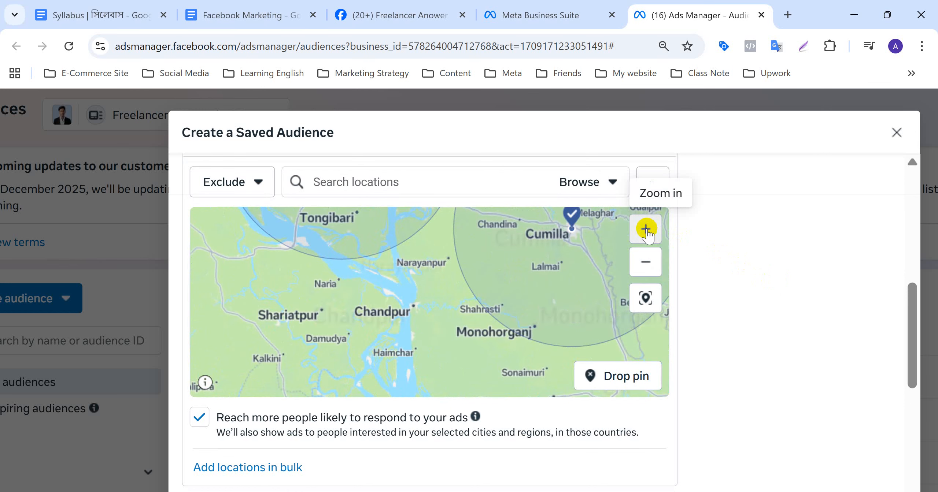
left_click(647, 261)
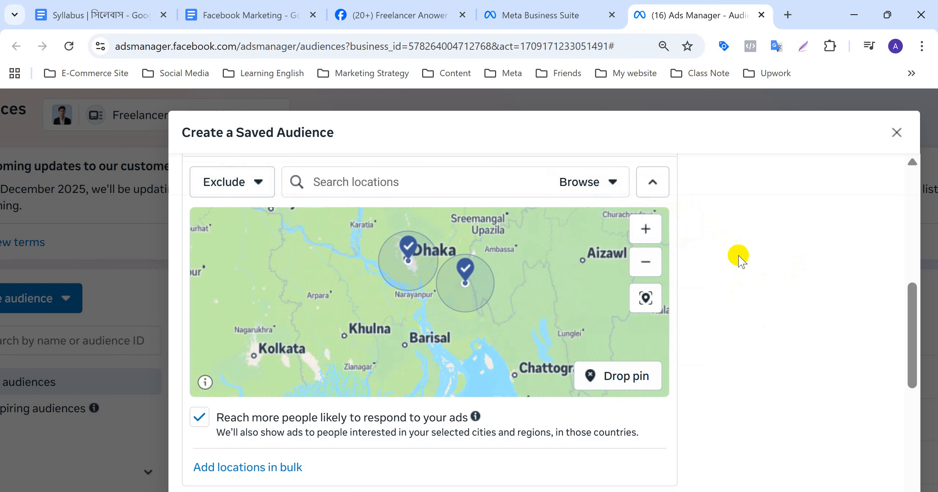
scroll(737, 258, "up", 1)
left_click(260, 212)
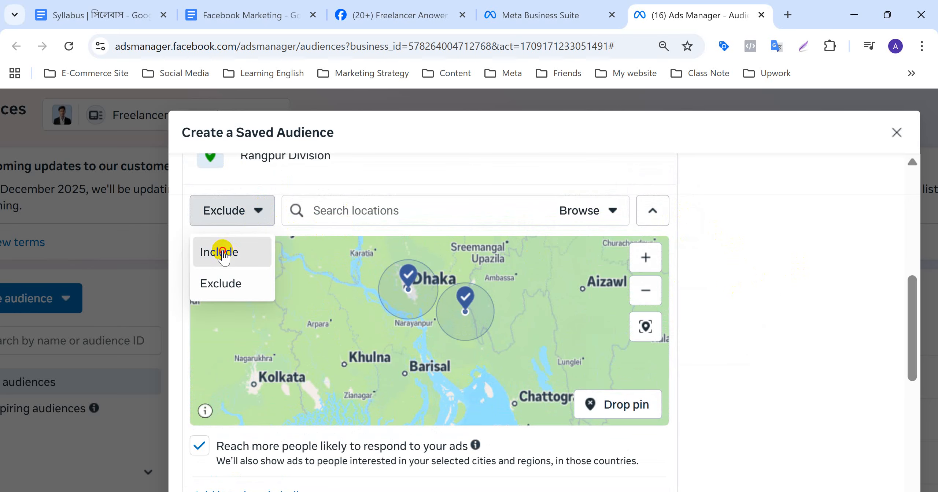
left_click(223, 253)
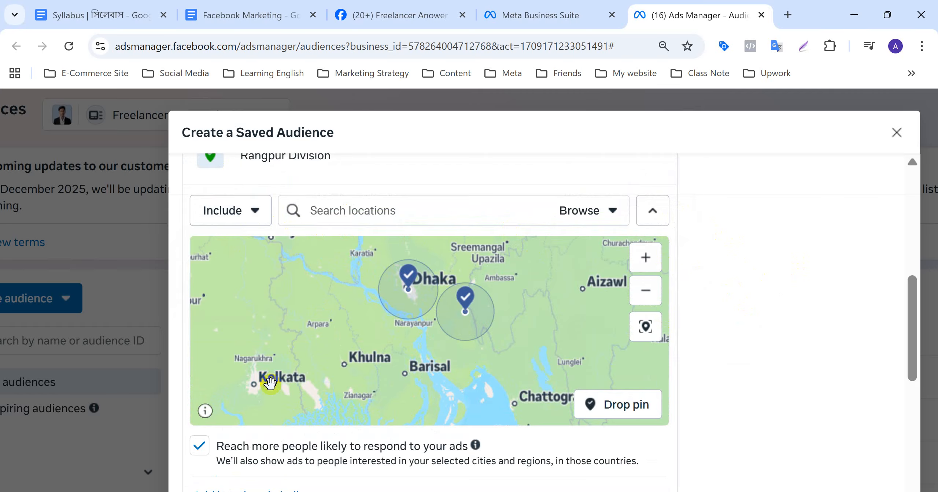
left_click(631, 405)
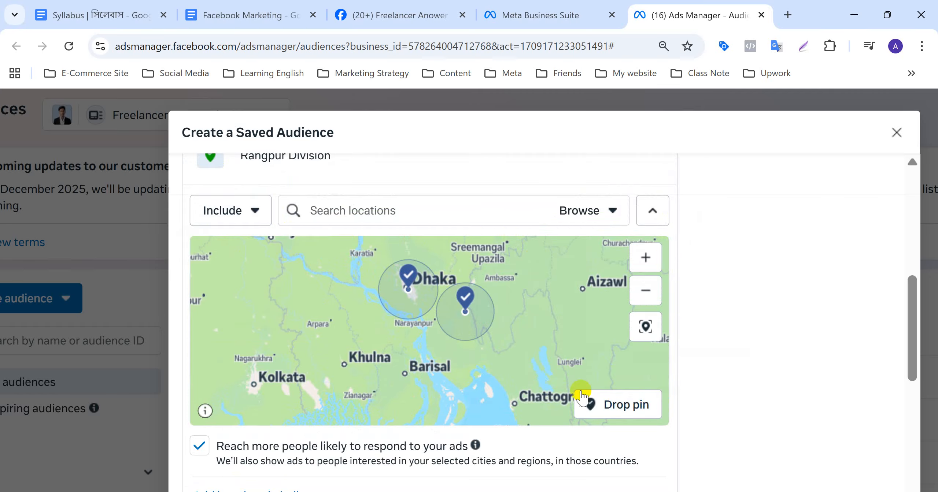
left_click(617, 406)
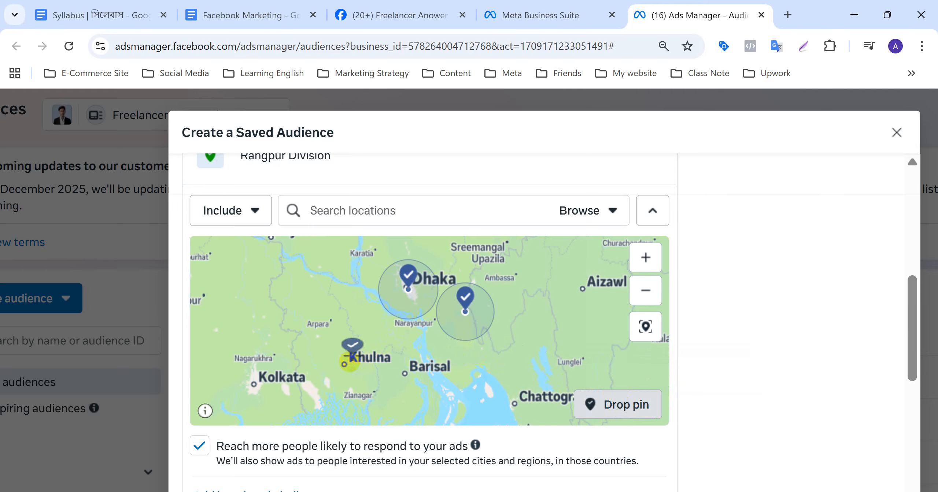
left_click(353, 354)
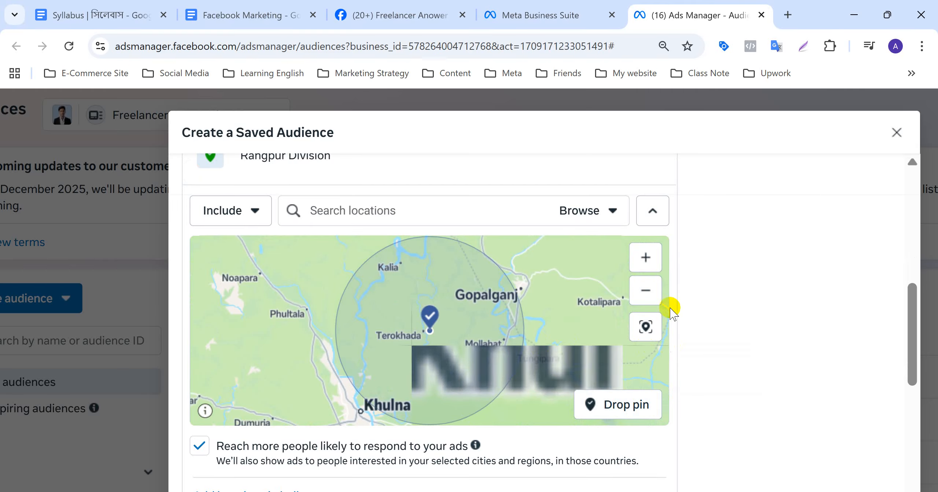
Examine the included pin near Khulna on the map alongside the other selected Bangladesh locations
left_click(644, 292)
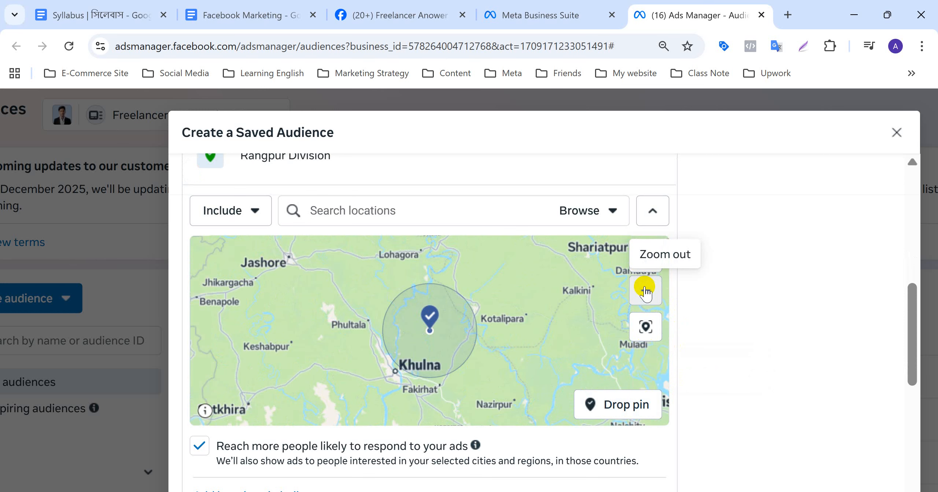
left_click(645, 289)
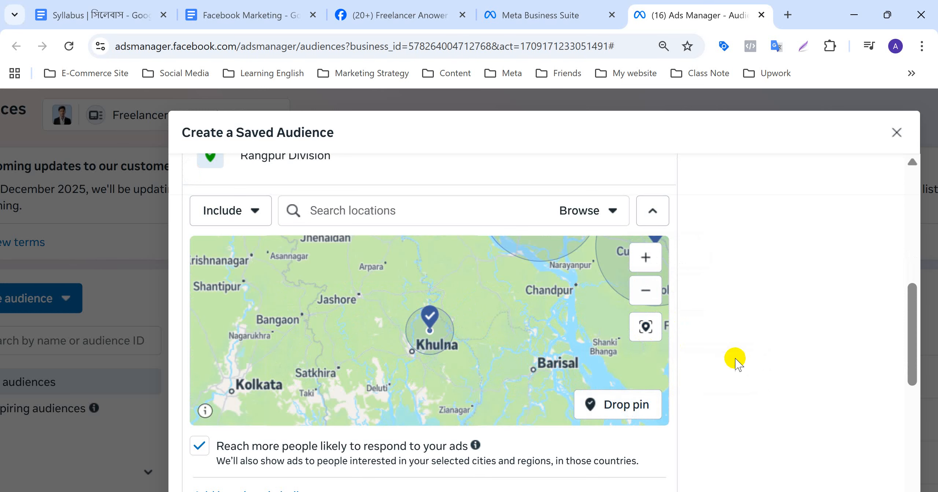
scroll(540, 331, "up", 1)
scroll(540, 333, "down", 2)
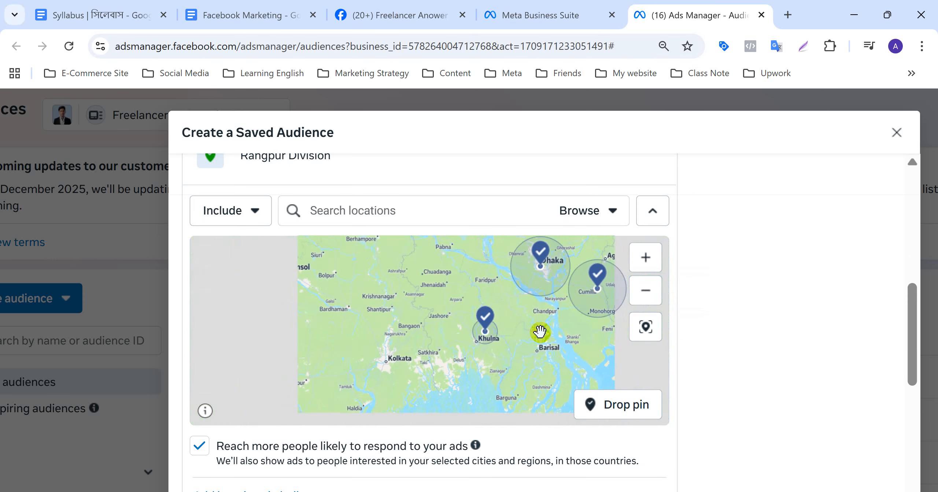
scroll(540, 332, "up", 1)
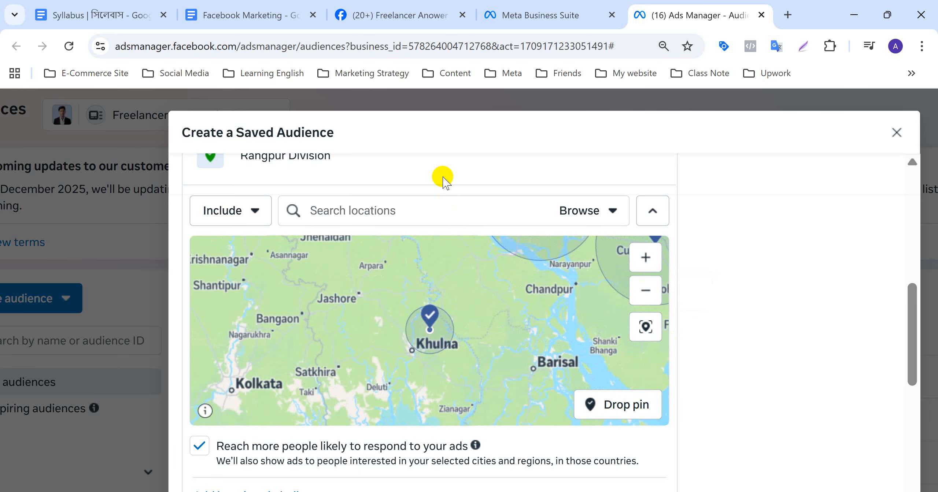
scroll(442, 179, "up", 2)
scroll(442, 179, "up", 2)
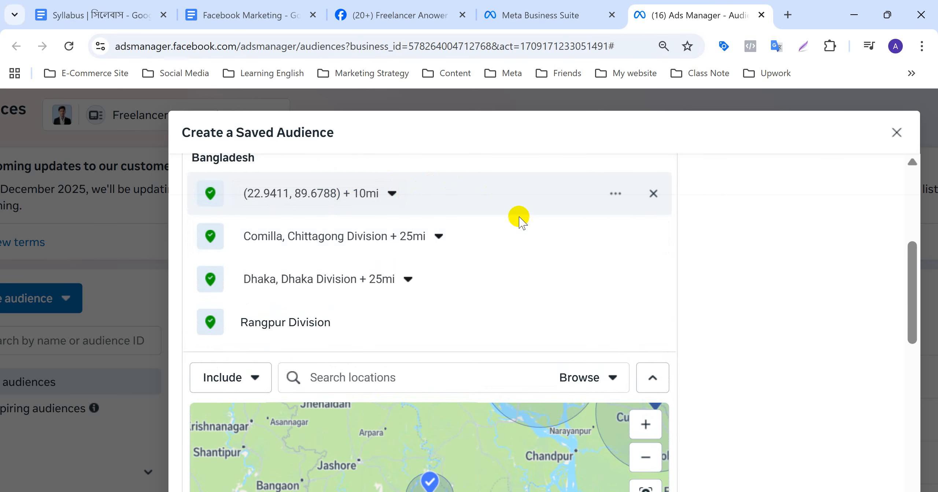
scroll(526, 254, "down", 4)
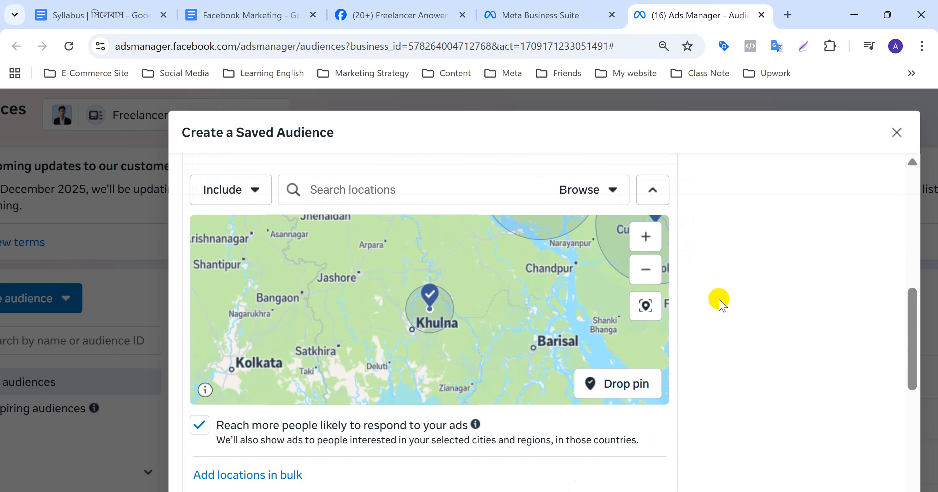
Switch the location mode to Exclude and drop a pin on the map just west of Jashore
left_click(265, 201)
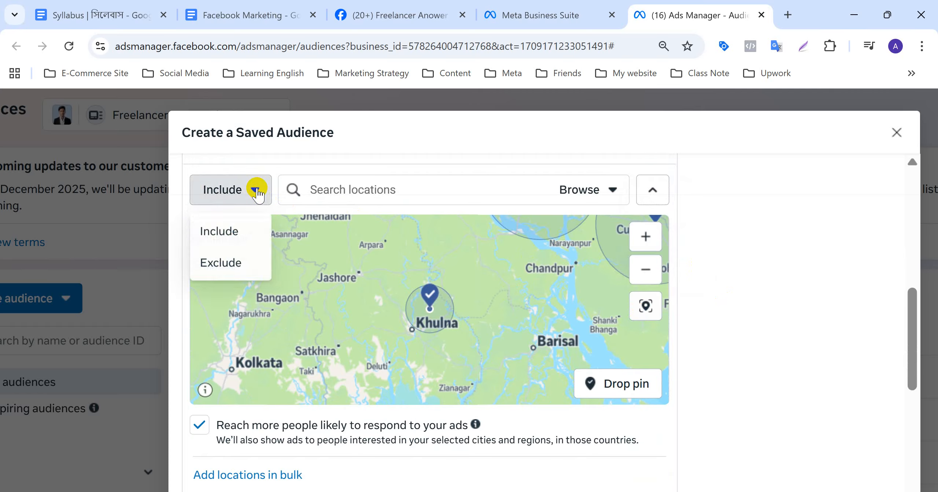
left_click(218, 265)
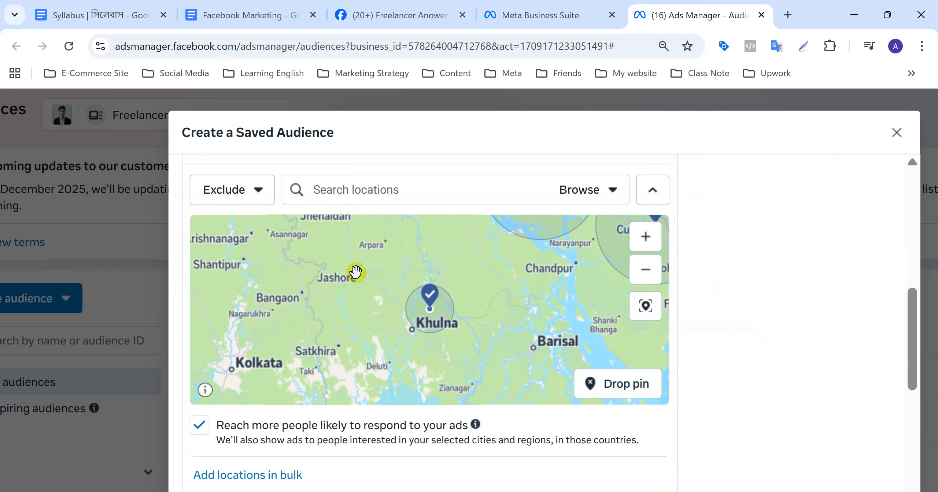
left_click(617, 377)
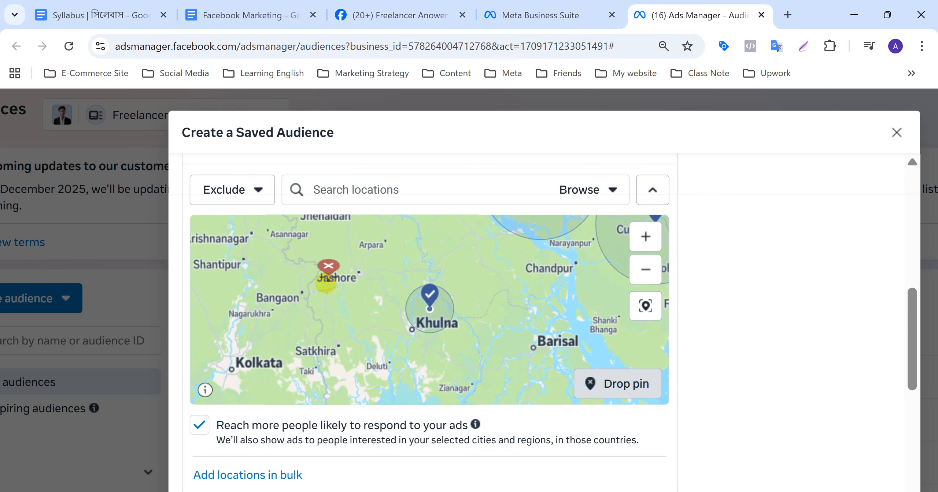
left_click(326, 282)
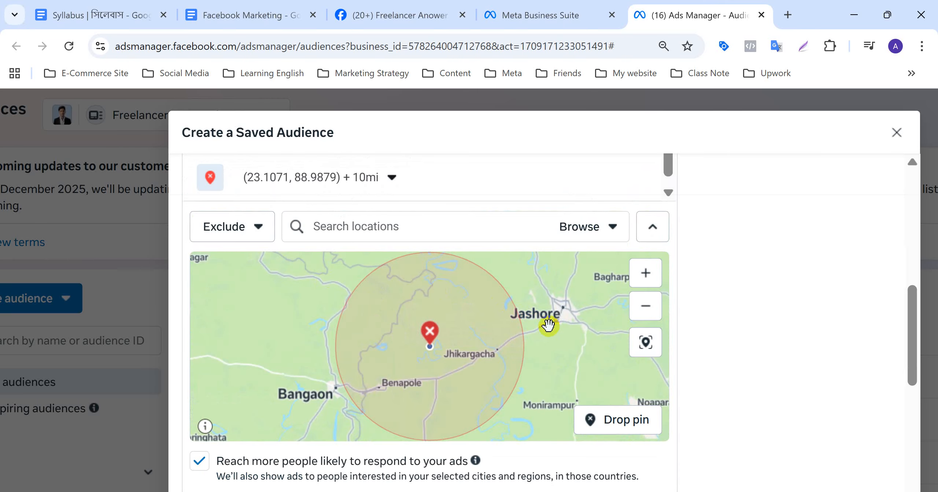
left_click(648, 306)
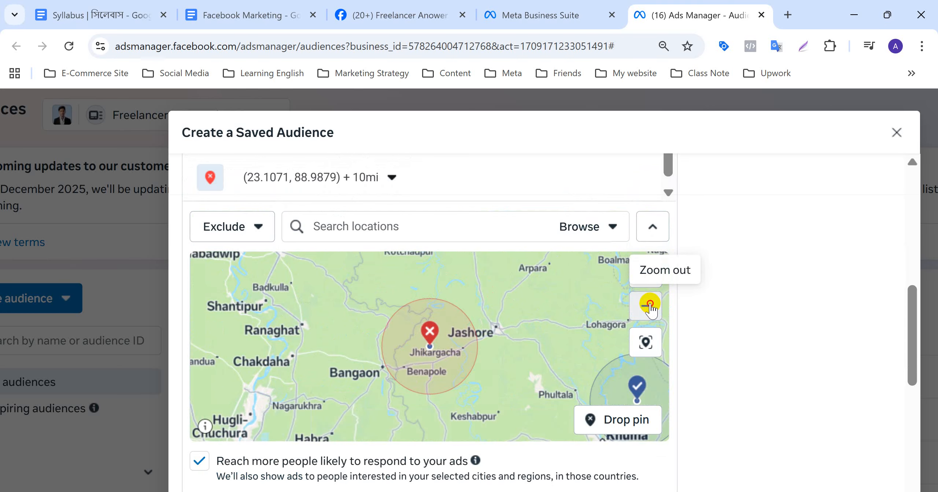
left_click(647, 306)
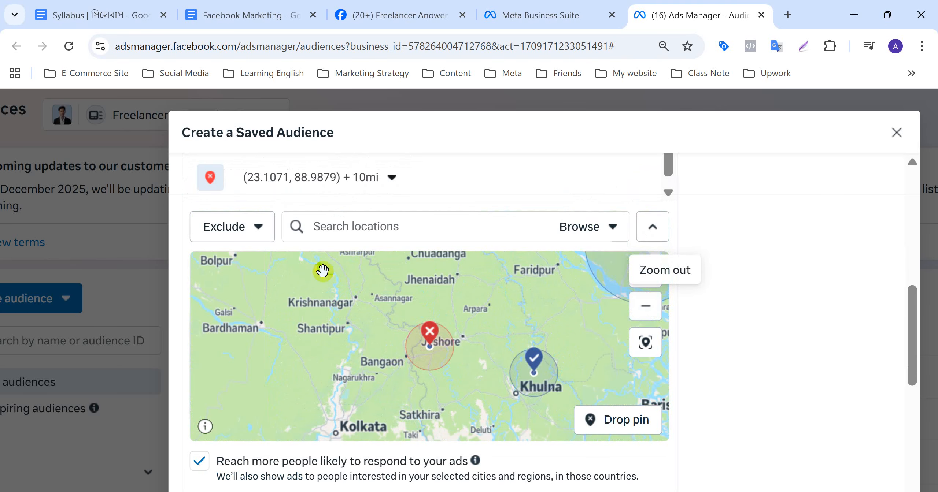
scroll(433, 187, "up", 1)
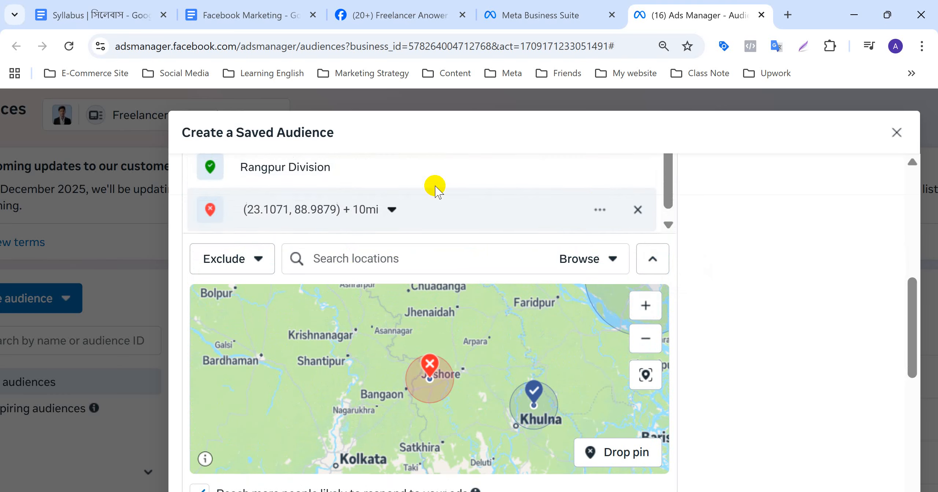
Remove the excluded pin near Jashore, the included pin near Khulna and Rangpur Division from the audience locations
left_click(637, 210)
scroll(564, 211, "up", 5)
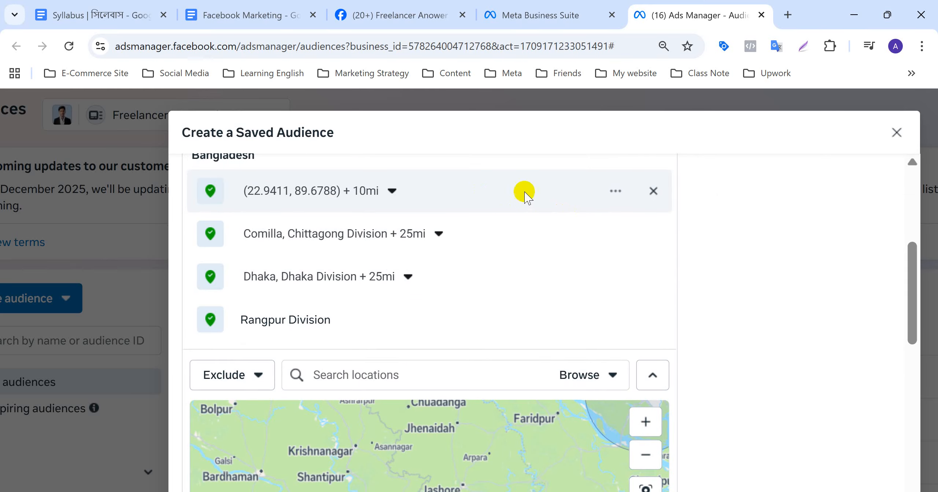
left_click(654, 193)
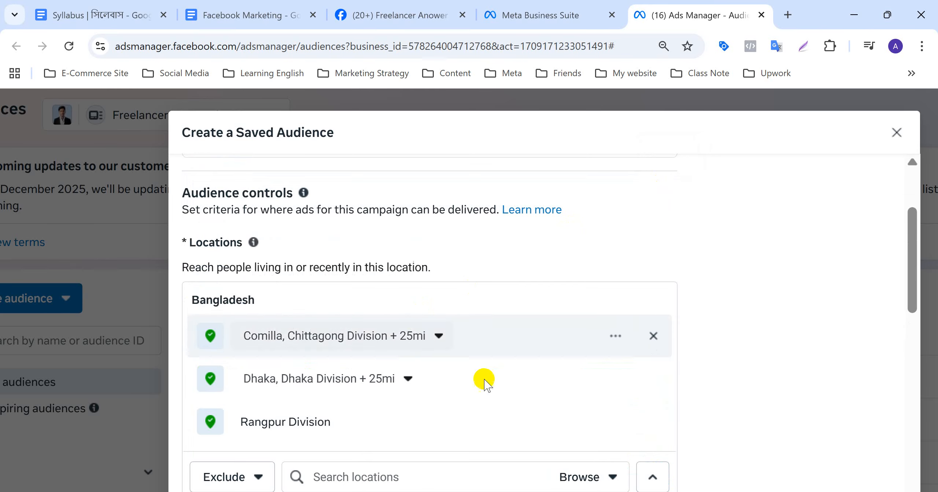
scroll(486, 382, "down", 2)
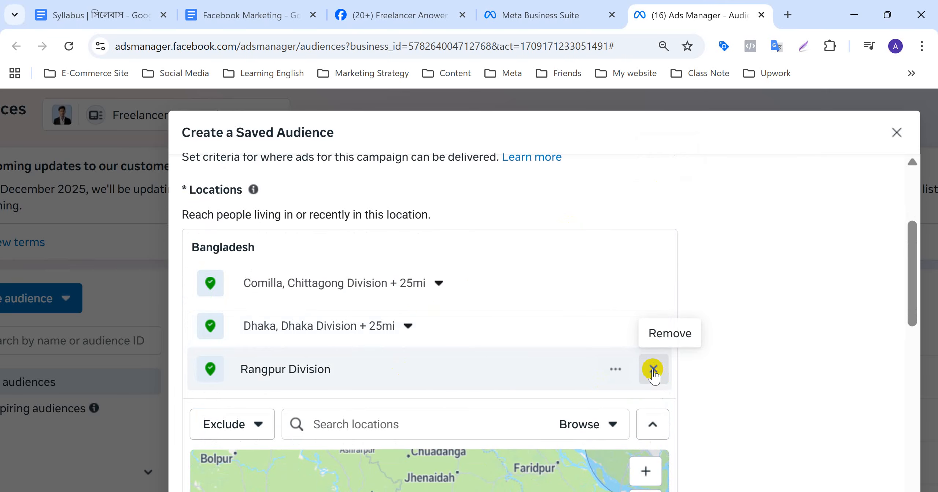
left_click(654, 369)
Review the detailed targeting suggestions and the explanation of the gender options
scroll(762, 341, "down", 10)
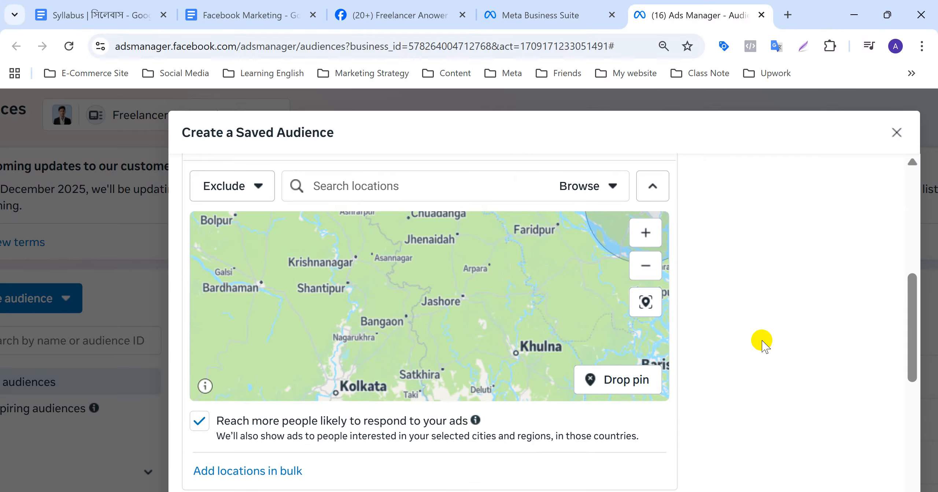
scroll(761, 341, "down", 5)
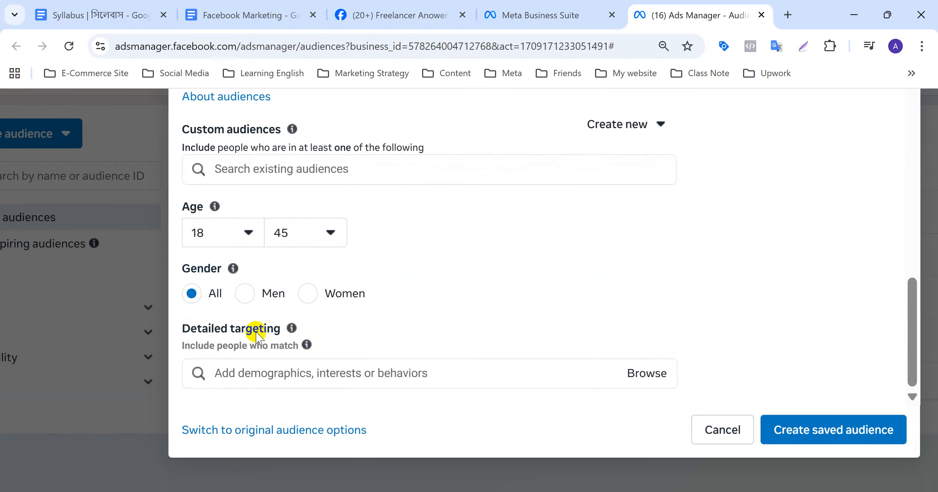
mouse_move(291, 328)
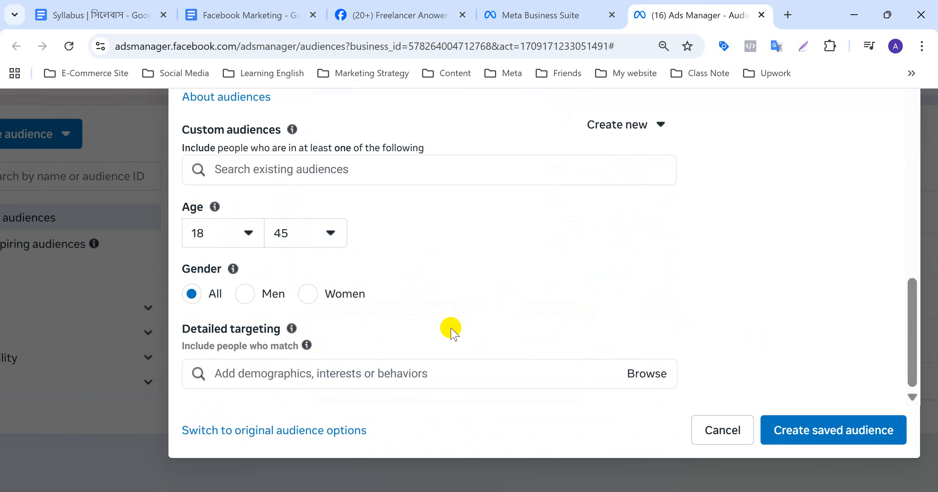
left_click(339, 369)
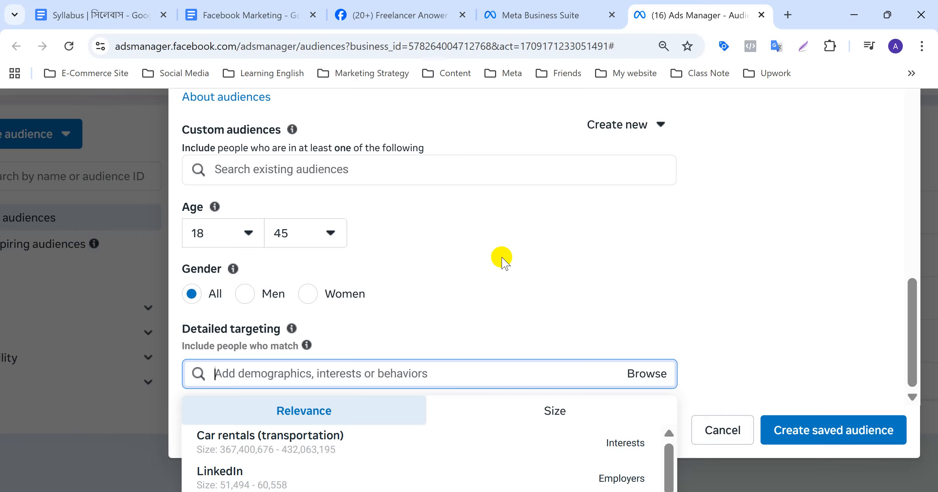
mouse_move(233, 269)
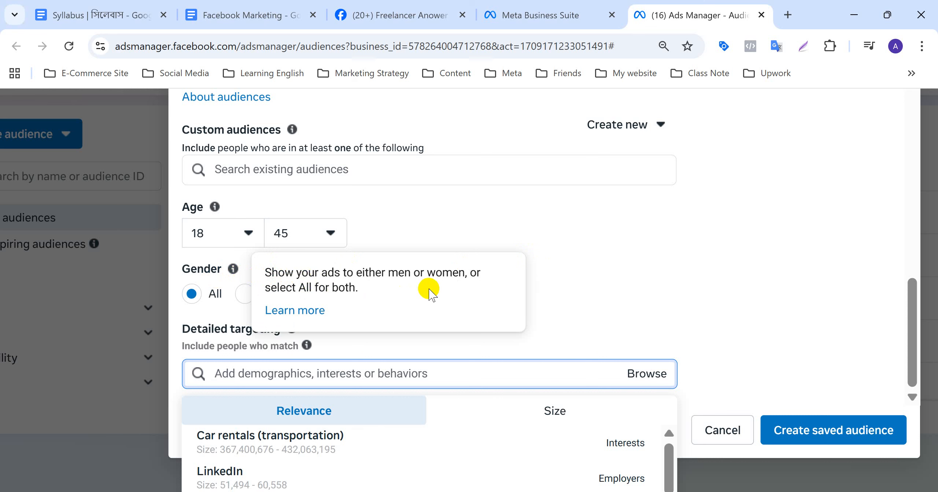
left_click(676, 259)
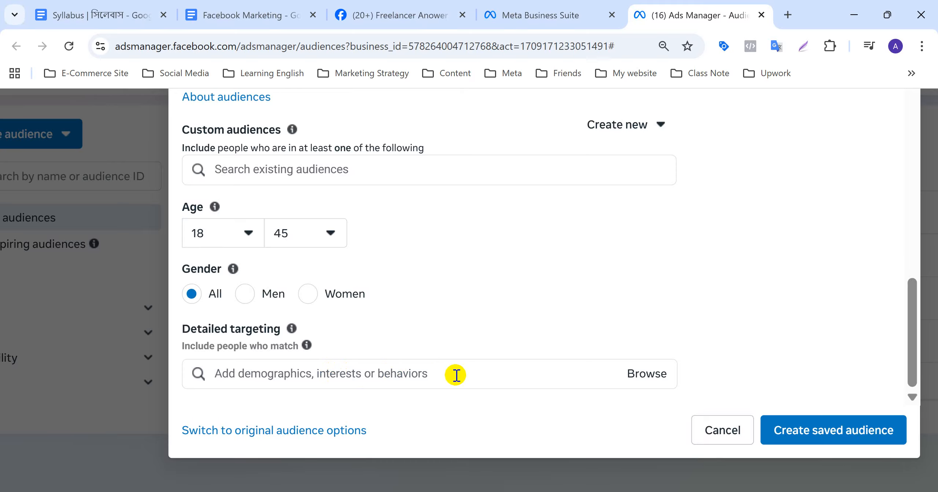
Browse the detailed targeting categories Demographics, Interests and Behaviors, and return to the suggestion list
left_click(287, 371)
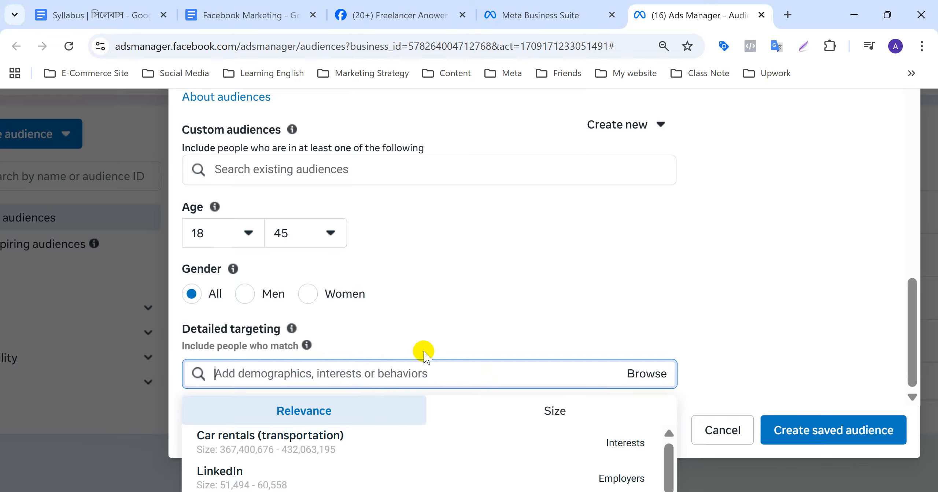
left_click(647, 375)
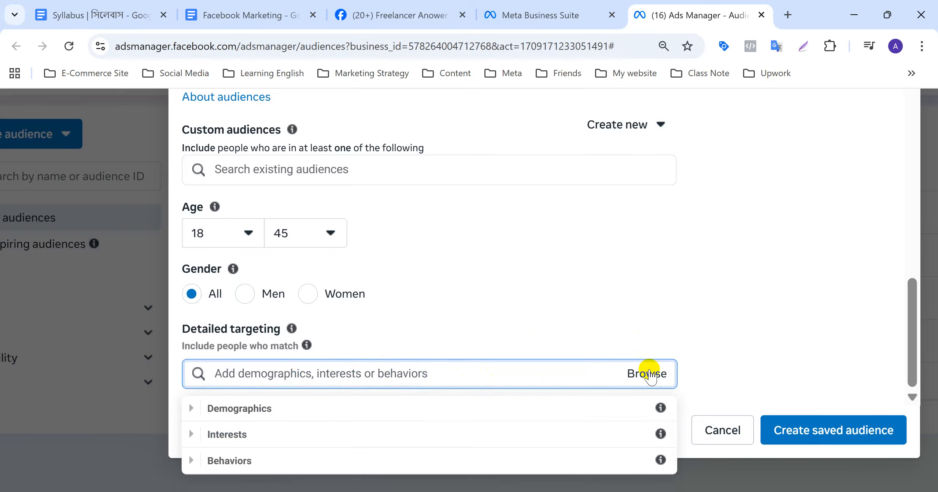
scroll(335, 443, "up", 1)
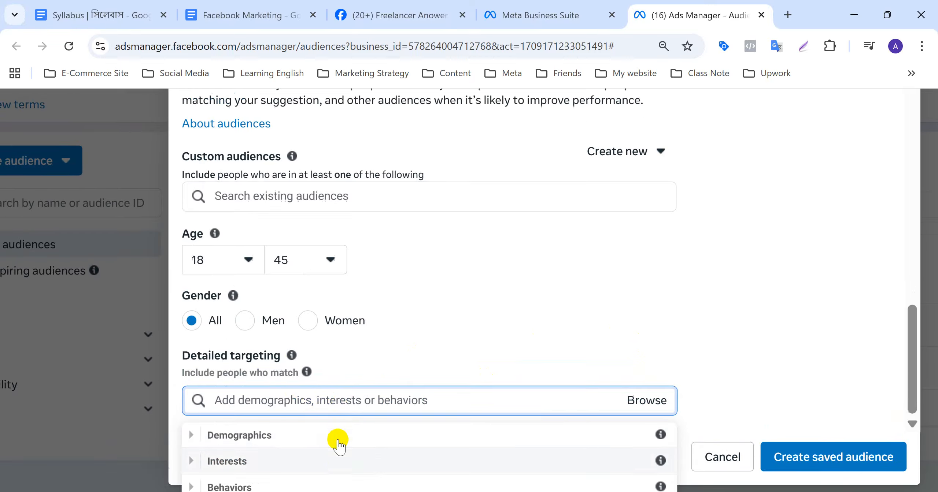
scroll(441, 314, "down", 1)
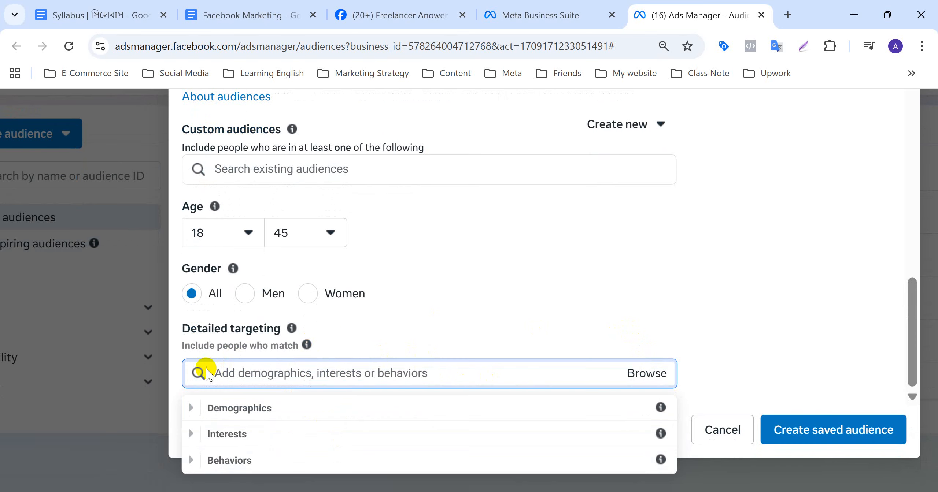
left_click(243, 373)
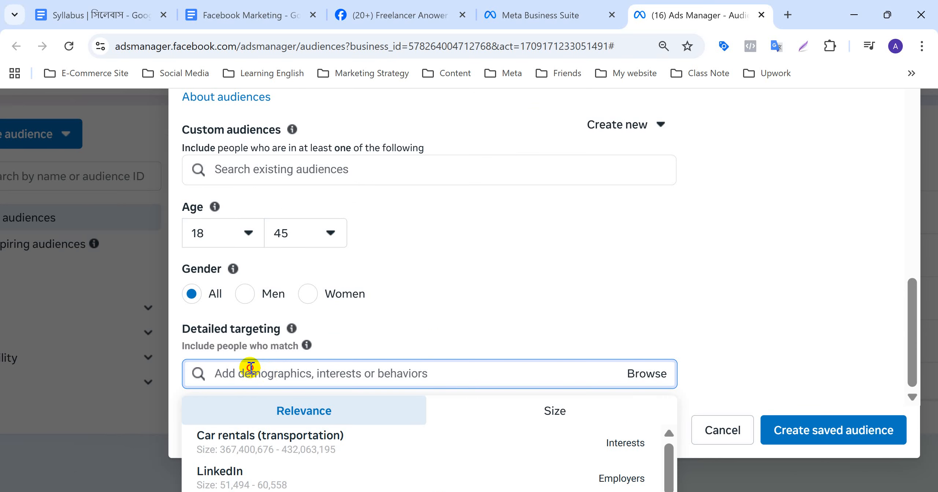
Open ChatGPT in a new browser tab and begin the prompt with "আমার একজন ক্লায়েন্ট আছে যার"
left_click(790, 15)
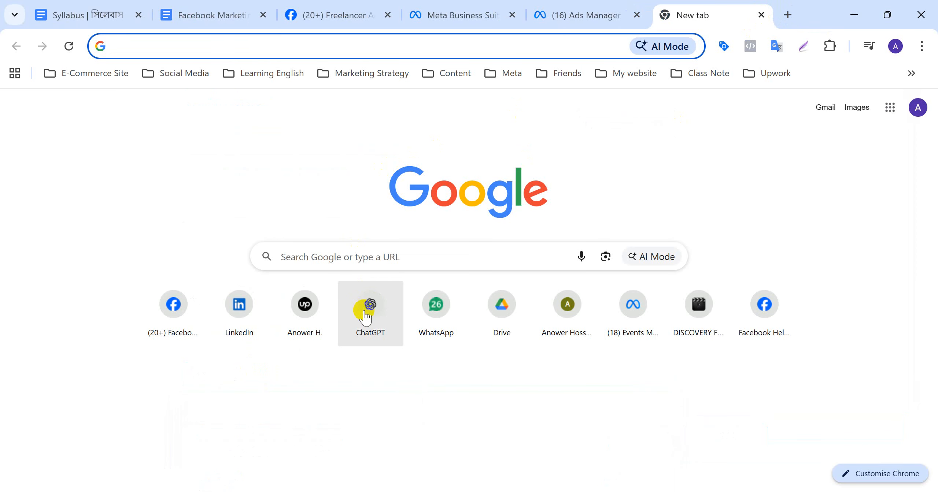
left_click(371, 308)
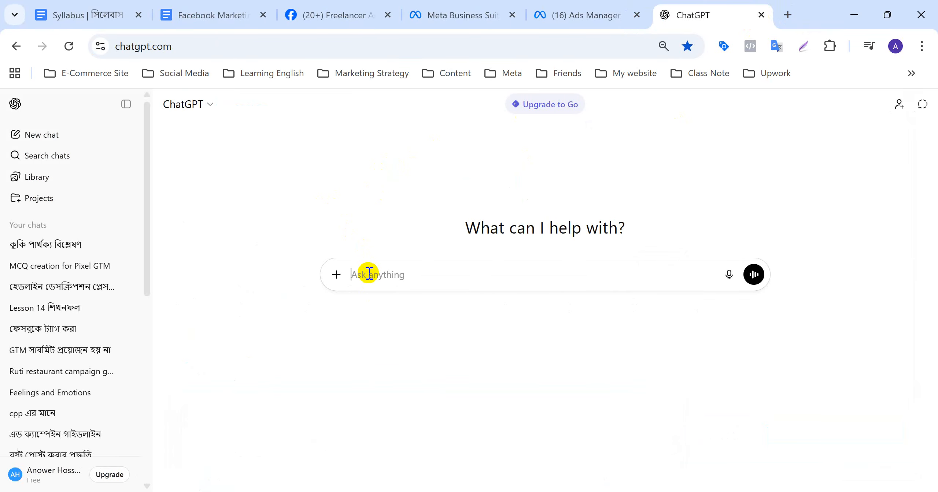
type("c")
key("BackSpace")
key("BackSpace")
type("আম")
type("ার ক")
type("কজন ক্লা")
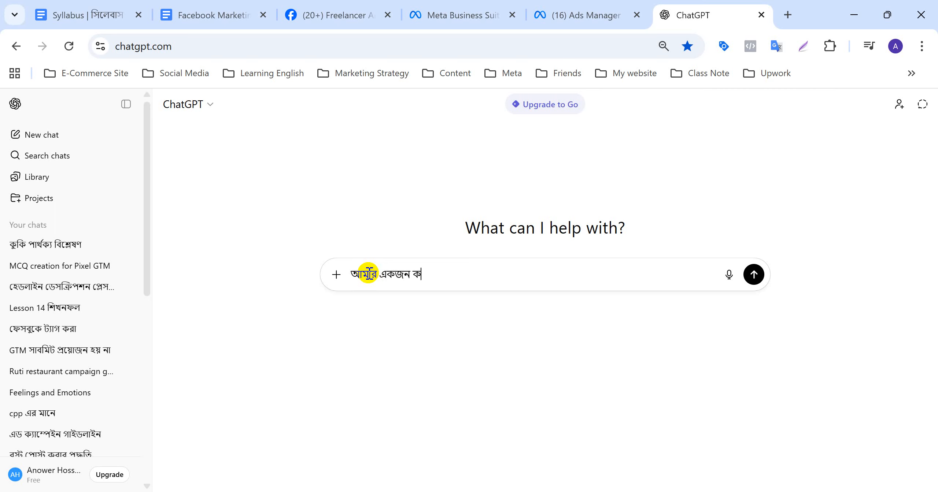
type("যে")
type("ন্ট আ")
type("ছে যা")
type("র একটি")
key("BackSpace")
key("BackSpace")
key("BackSpace")
key("BackSpace")
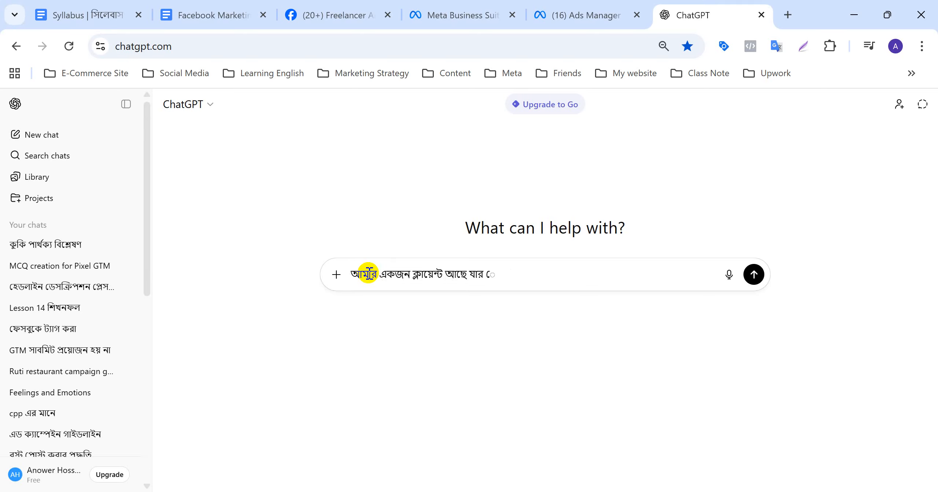
Continue the prompt by describing the client's business: "একটি গ্যাজেট এবং ইলেকট্রনিক্স এর একটি অনলাইন ব্যবসা আছে"
type("একটি")
type("জে")
type("ো")
key("BackSpace")
key("BackSpace")
type("্আ")
key("BackSpace")
key("BackSpace")
key("BackSpace")
type("ে")
key("BackSpace")
type("্ই")
key("BackSpace")
key("BackSpace")
key("BackSpace")
type("ইলেকট")
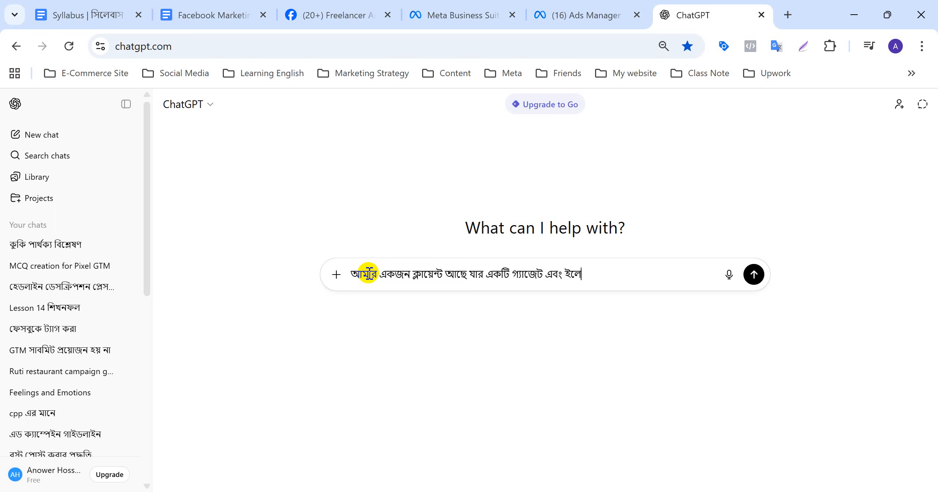
type("্রনিক্স ্এর একটি অন")
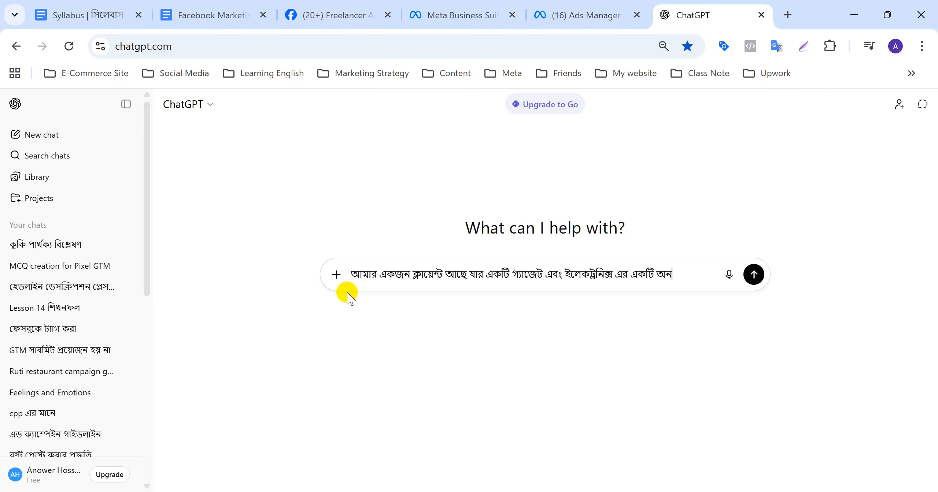
type("লাইন")
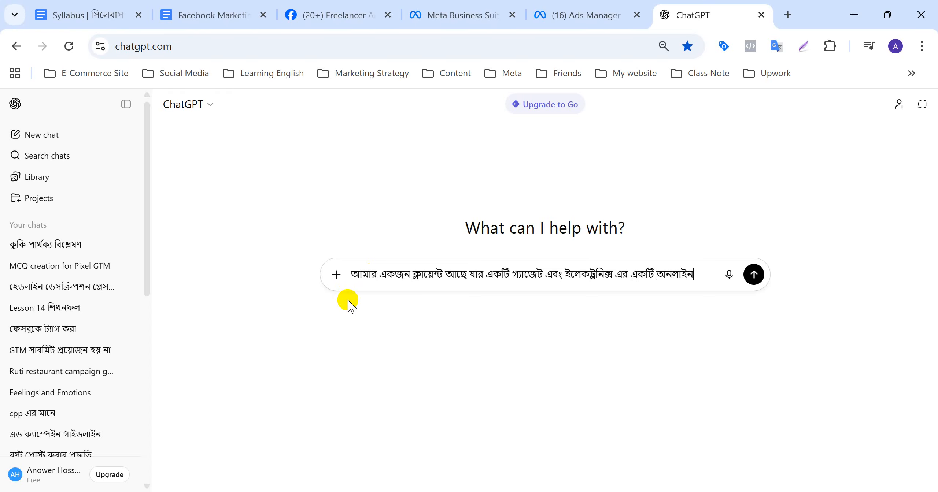
type(" ব্যবসা আছে")
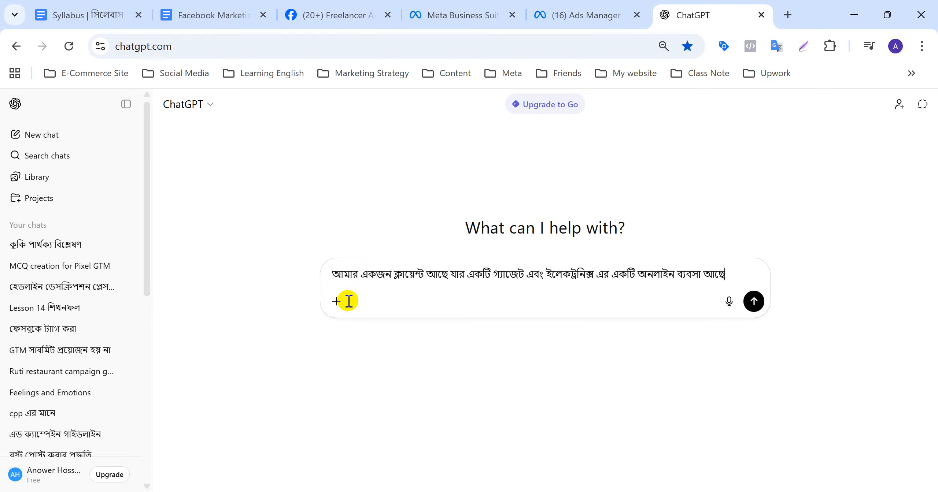
Add the purpose to the prompt: "। এখন আমি চাই তার এই পেইজের জন্য সেভ অডিয়েন্স তৈরি করব"
type("। এখন আমি চাই")
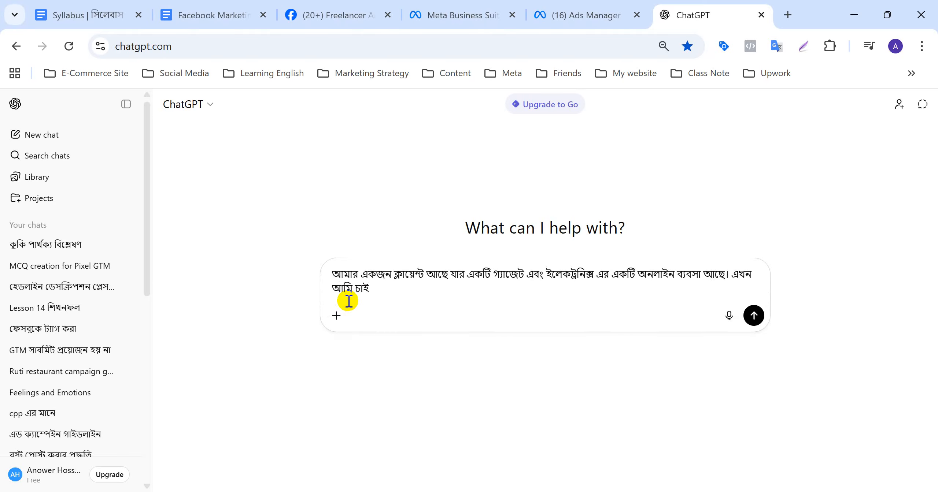
type(" তার জন্য")
key("BackSpace")
key("BackSpace")
key("BackSpace")
key("BackSpace")
key("BackSpace")
type("এই পেইজের জন্য")
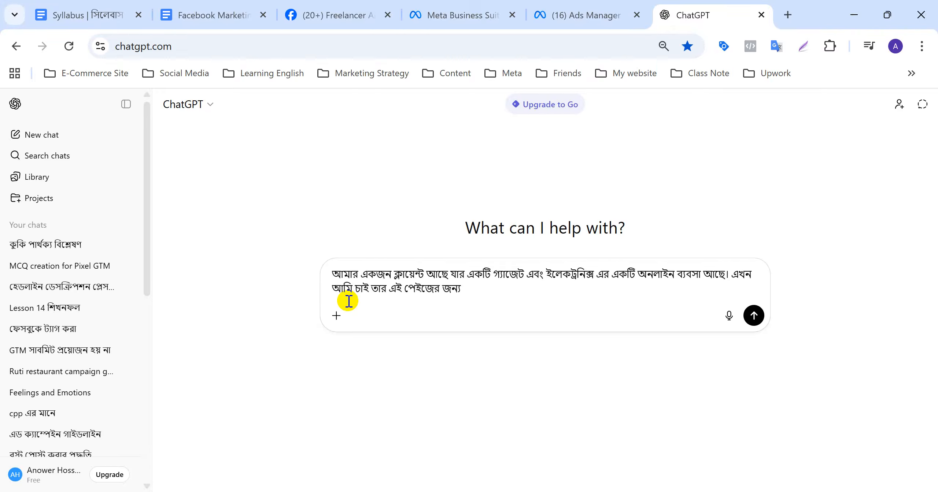
type("সেভ অড")
key("BackSpace")
type("ডিয়েন")
key("BackSpace")
key("BackSpace")
key("BackSpace")
type("য়েন্স তৈ")
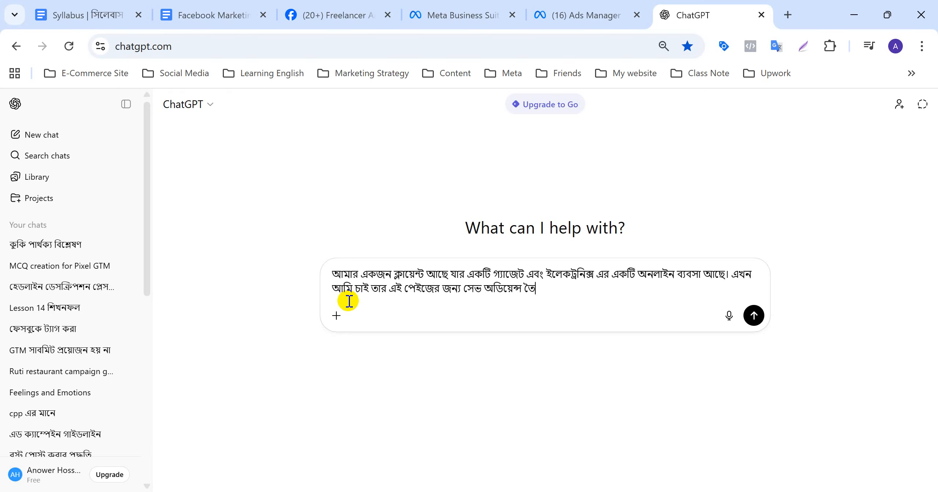
type("রি")
type(" করব")
Extend the prompt with "। তুমি আমাকে এটার উপর কিছু আকর্ষনীয়" and remove stray characters inserted mid-sentence
type("। তুমি আমাকে")
type(" ্")
left_click(349, 302)
type("এট")
left_click(350, 301)
type("ার")
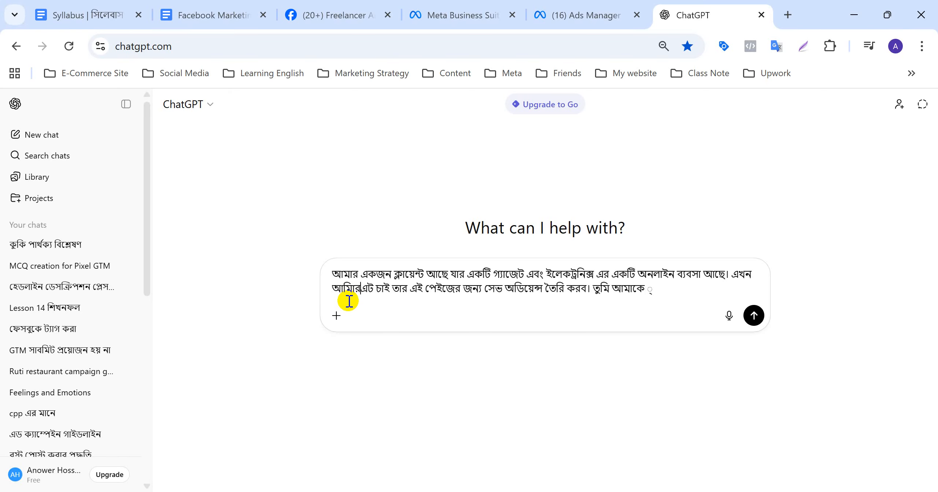
key("BackSpace")
key("BackSpace")
key("Delete")
key("Delete")
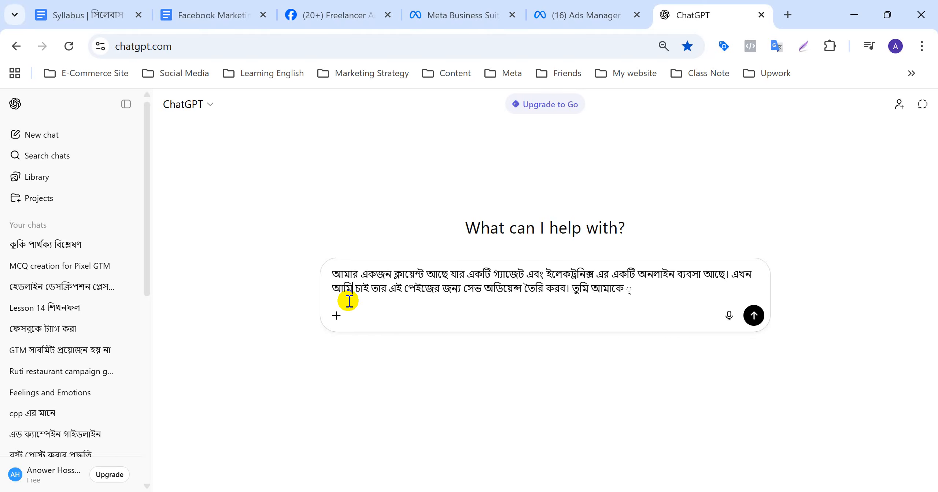
left_click(645, 293)
type("এটা")
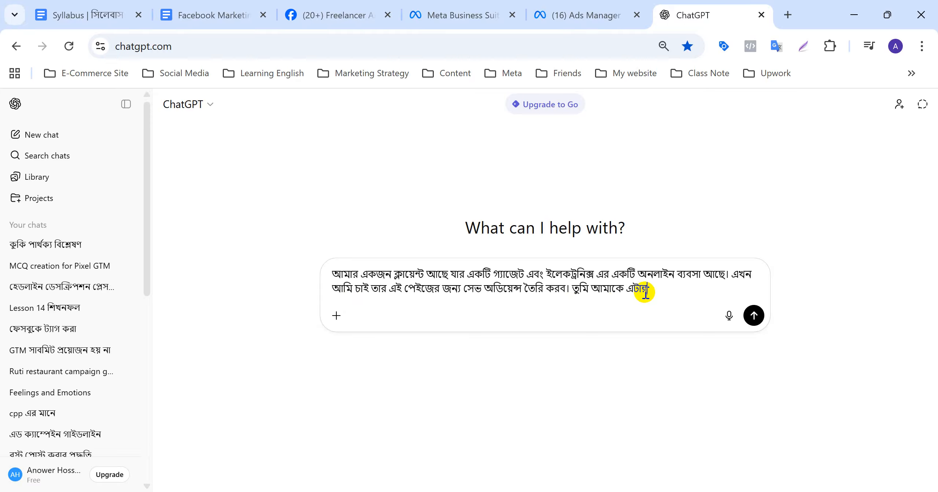
type("র উপর কি")
key("BackSpace")
key("BackSpace")
type("কিছু আকর্ষনীয় ")
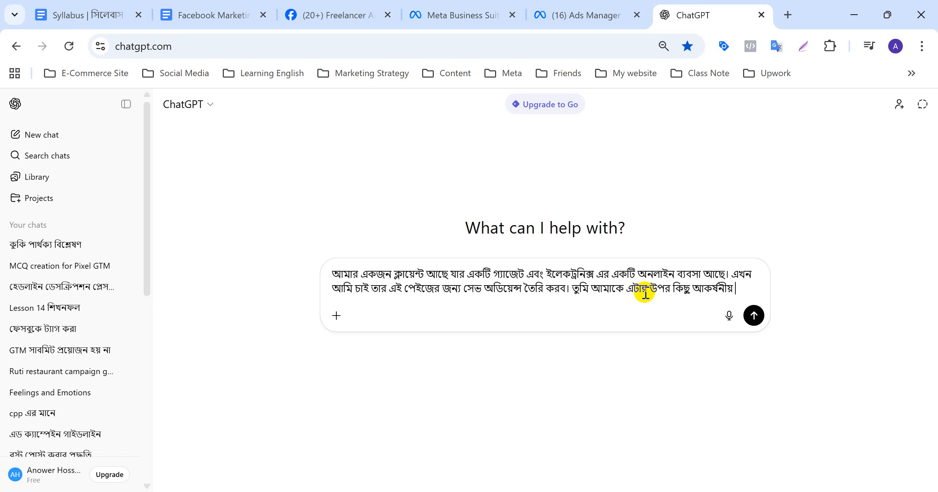
Finish the prompt with "ইন্টারেস্ট, বিহেভিয়ার এবং ডেমোগ্রাফিক মিলিয়ে ডিটেইলড টার্গেটিং তৈরি করে দাও" and send it
type("ইন্টারেস্ট")
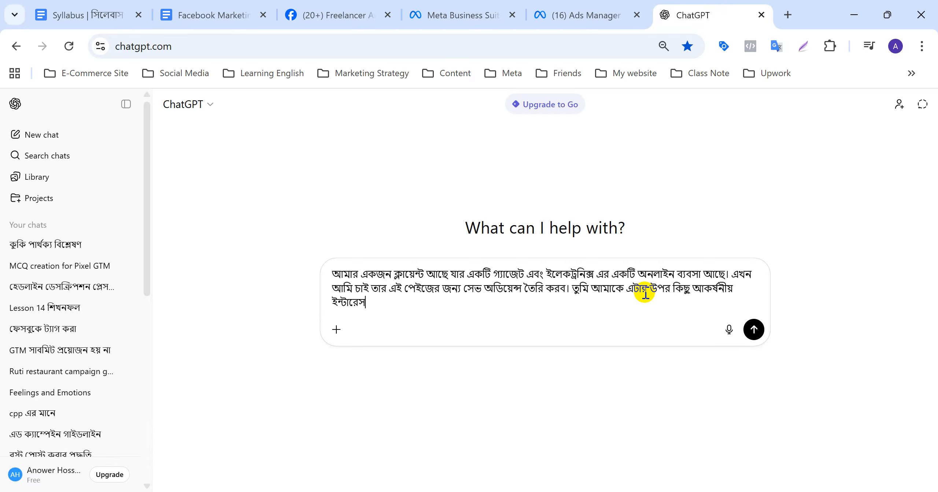
type(", বিহেভিয়ার এবং")
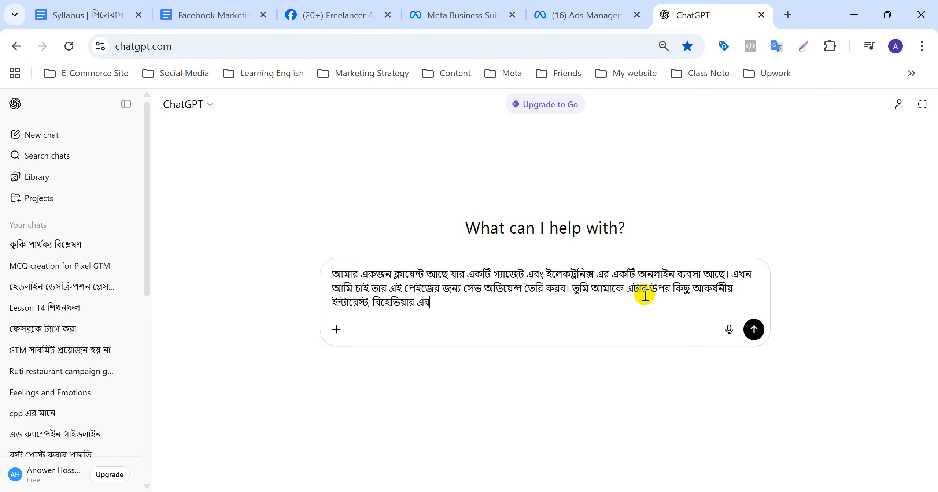
type(" ডেমোগ্রাফিক মিলিয়ে ডি")
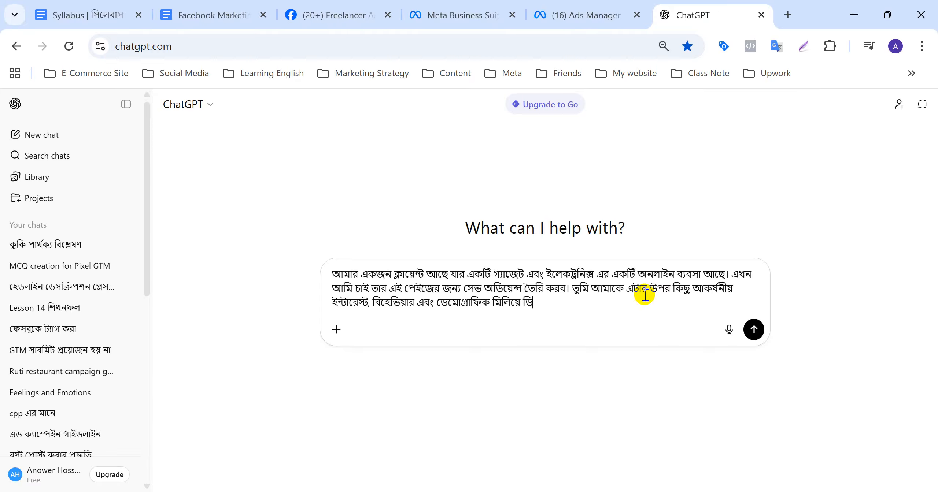
type("টেইলড টার্গেটিং")
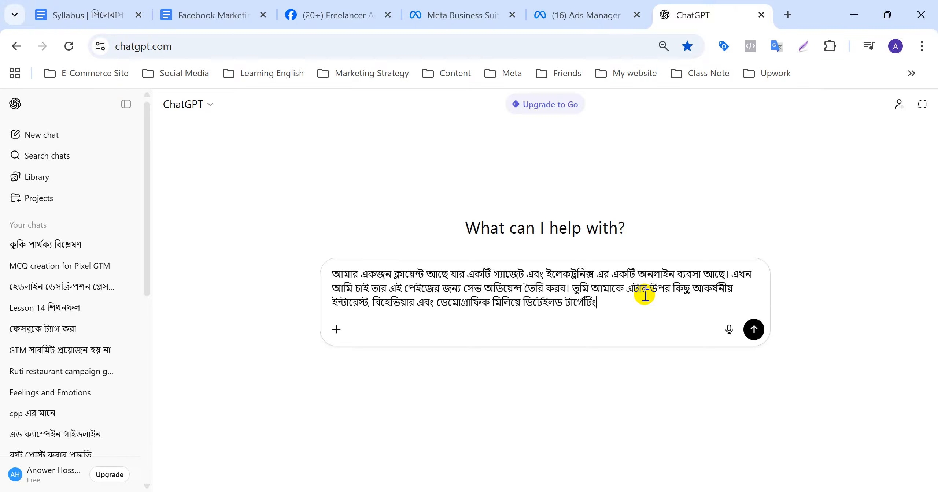
type(" তৈরি করে দাও")
key("Return")
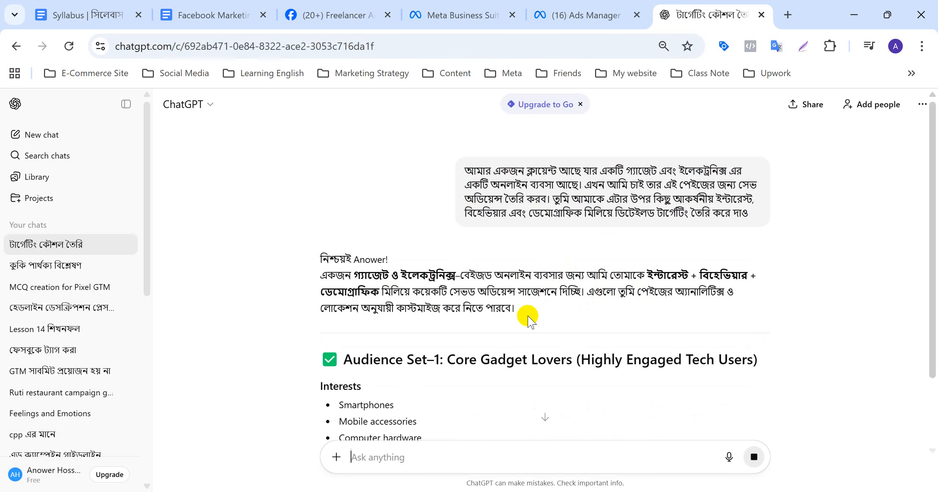
Examine the interests, behaviors and demographics in the suggested audience sets throughout ChatGPT's answer
scroll(528, 315, "down", 6)
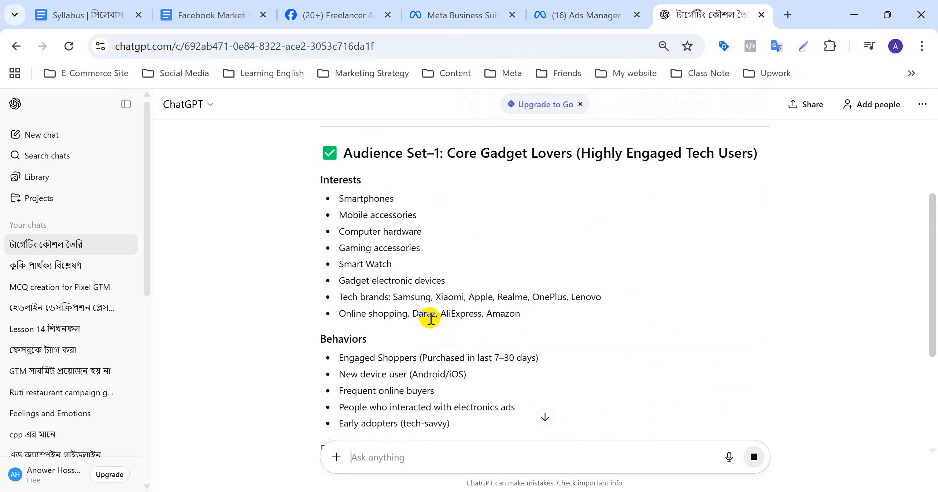
scroll(430, 319, "down", 4)
scroll(430, 319, "down", 2)
scroll(429, 319, "up", 4)
scroll(430, 319, "down", 3)
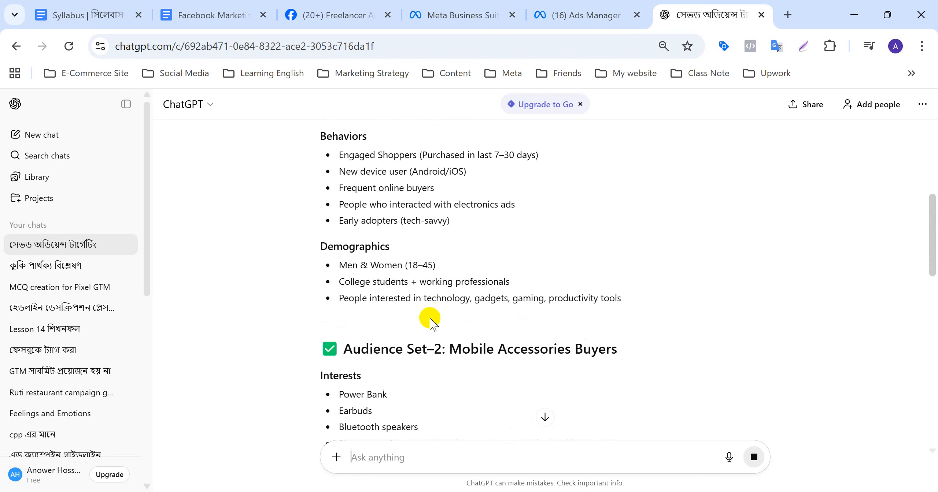
scroll(429, 319, "down", 4)
scroll(430, 319, "up", 2)
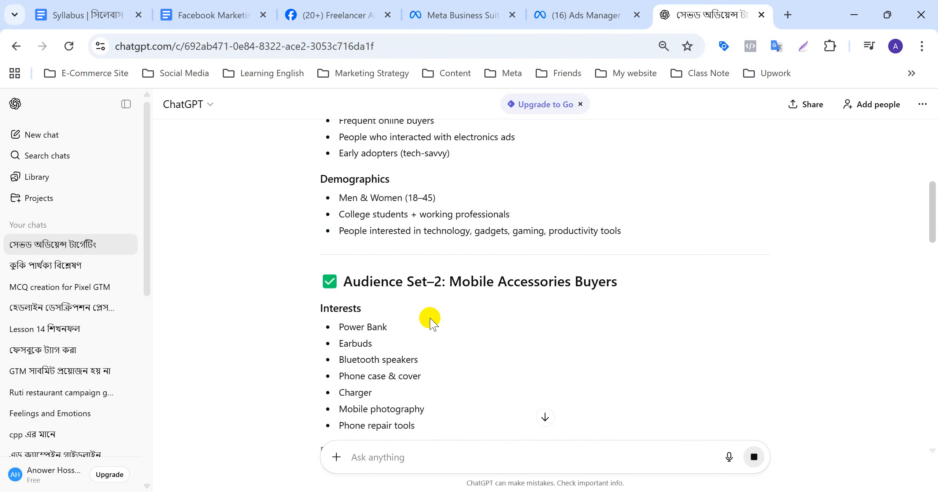
scroll(431, 321, "down", 2)
scroll(431, 321, "up", 8)
scroll(431, 320, "up", 4)
scroll(430, 315, "down", 7)
scroll(431, 319, "down", 20)
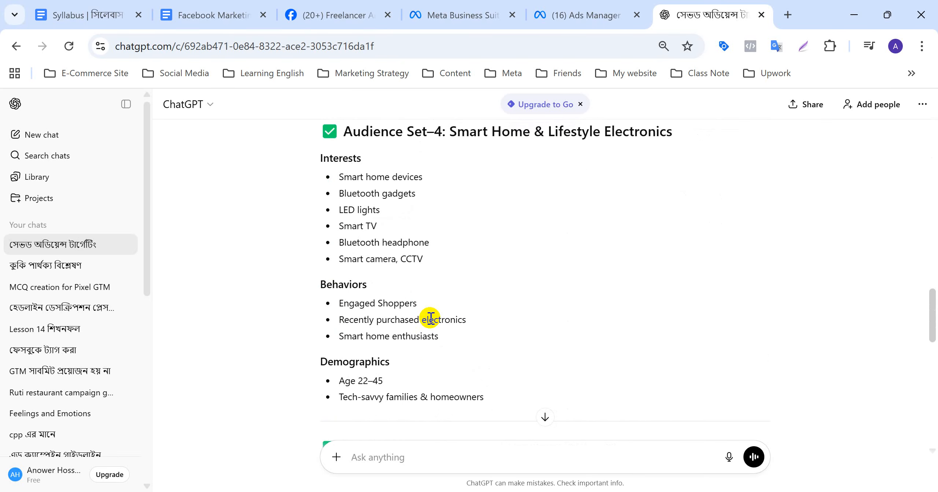
scroll(430, 317, "down", 5)
scroll(429, 318, "up", 5)
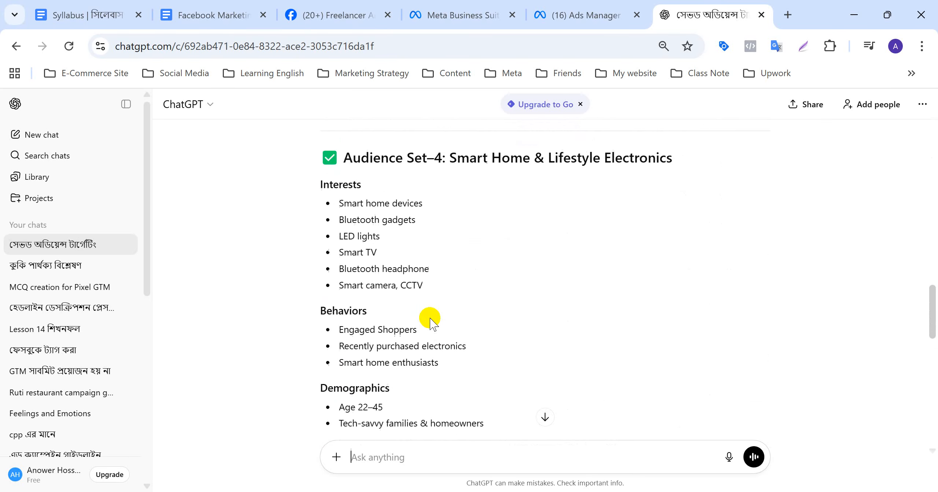
scroll(430, 321, "up", 7)
scroll(446, 256, "up", 3)
scroll(382, 261, "up", 9)
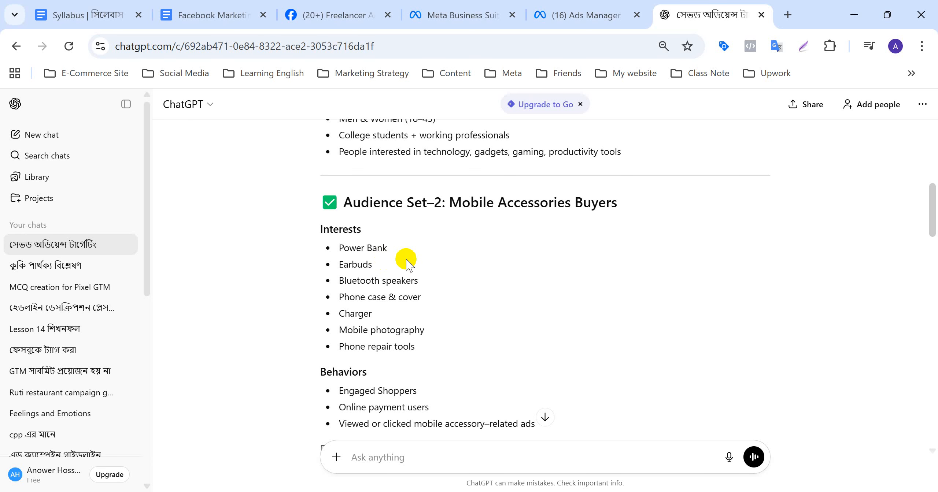
Review the interests, behaviors and demographics of Audience Set-1: Core Gadget Lovers, and switch back to the saved audience form in Ads Manager
scroll(406, 261, "up", 11)
scroll(407, 260, "up", 2)
scroll(406, 261, "down", 2)
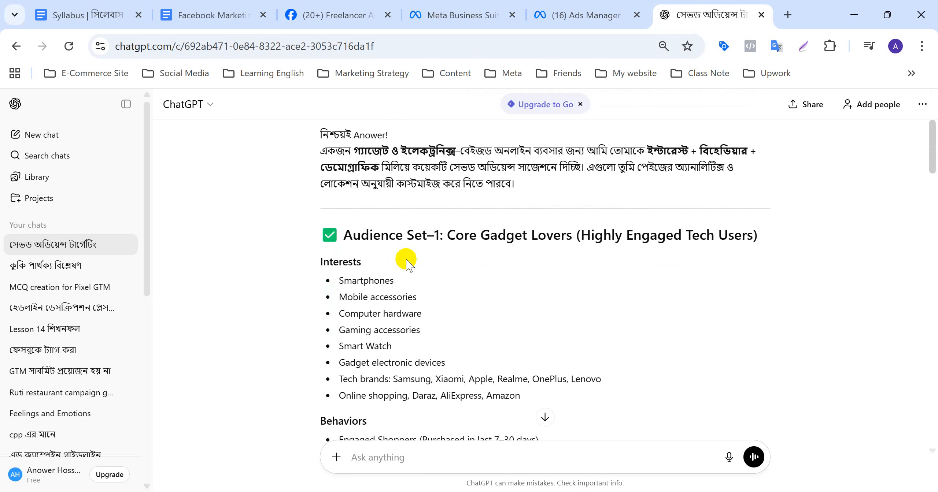
scroll(429, 274, "down", 2)
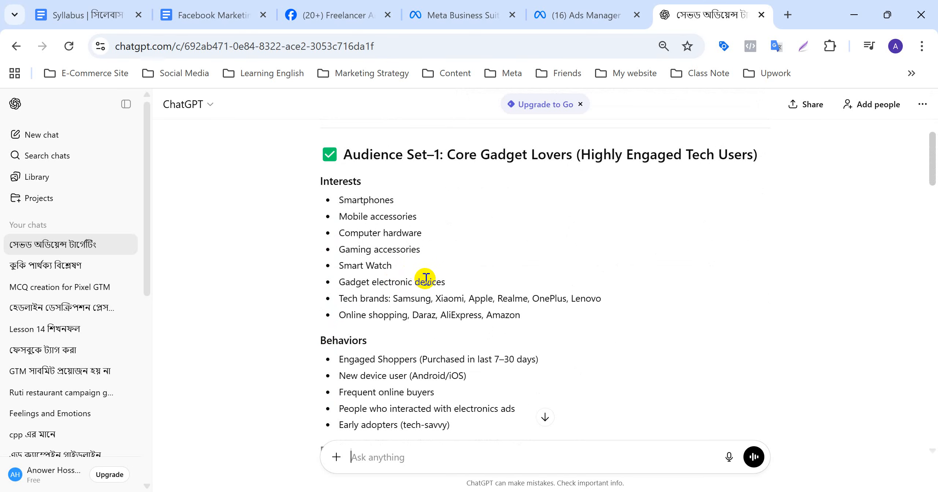
scroll(396, 269, "down", 1)
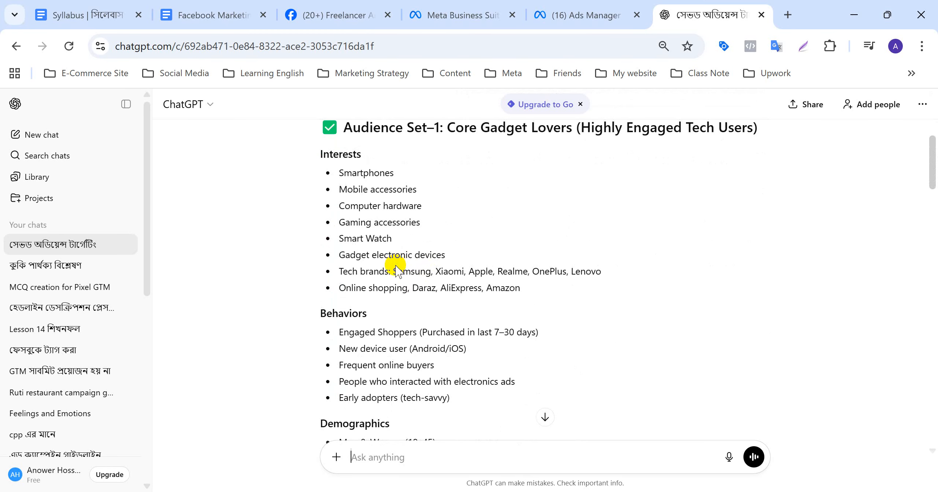
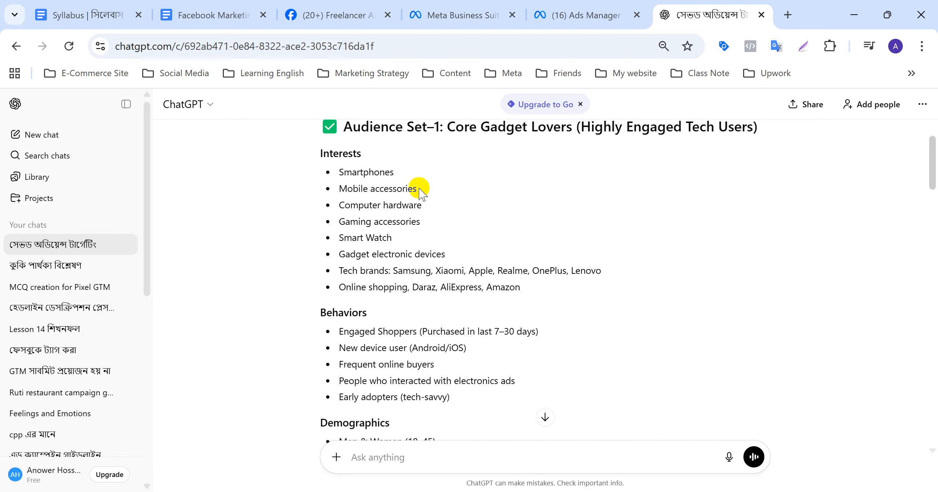
left_click(425, 204)
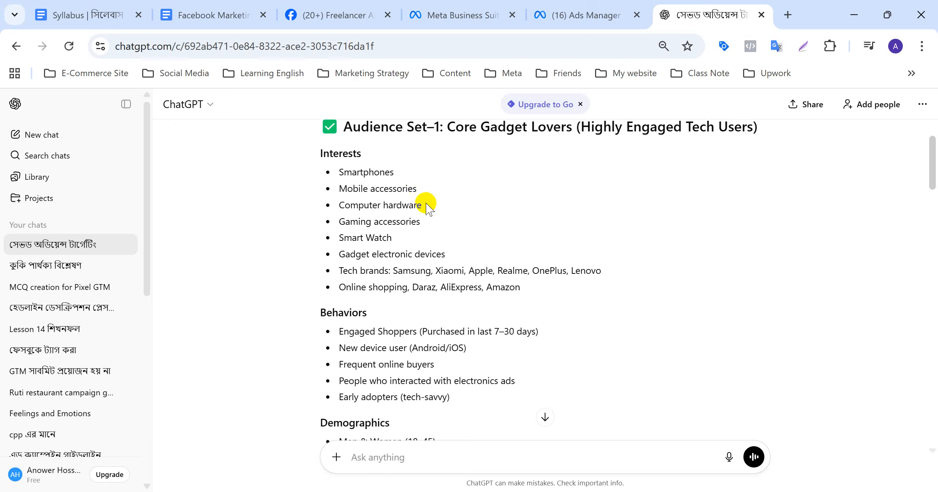
left_click(424, 203)
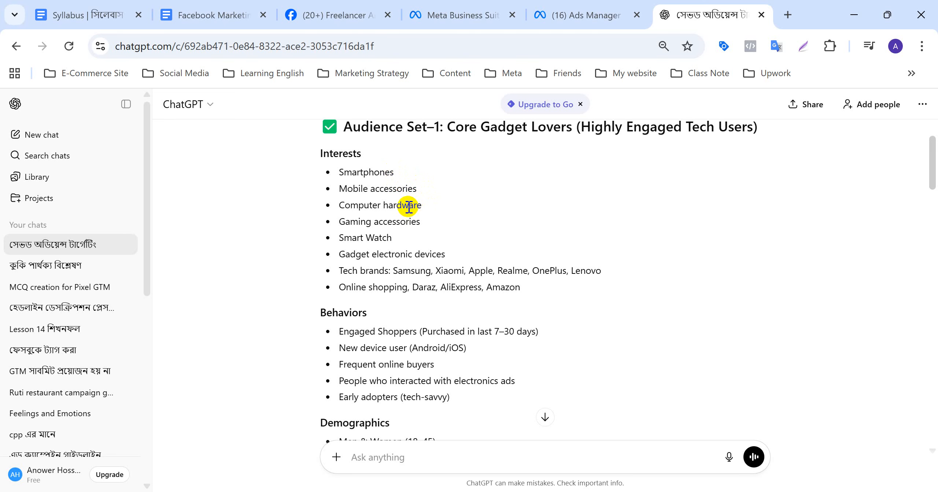
scroll(429, 218, "down", 2)
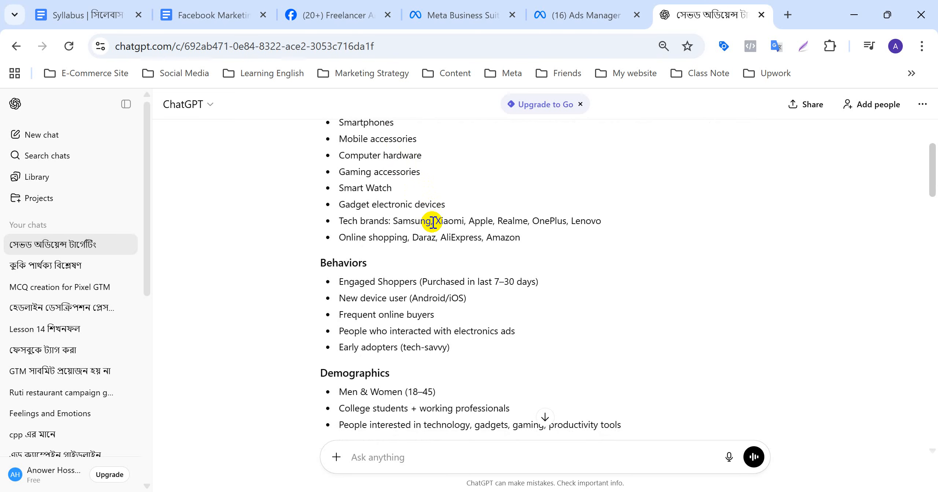
scroll(432, 223, "down", 3)
scroll(433, 217, "up", 5)
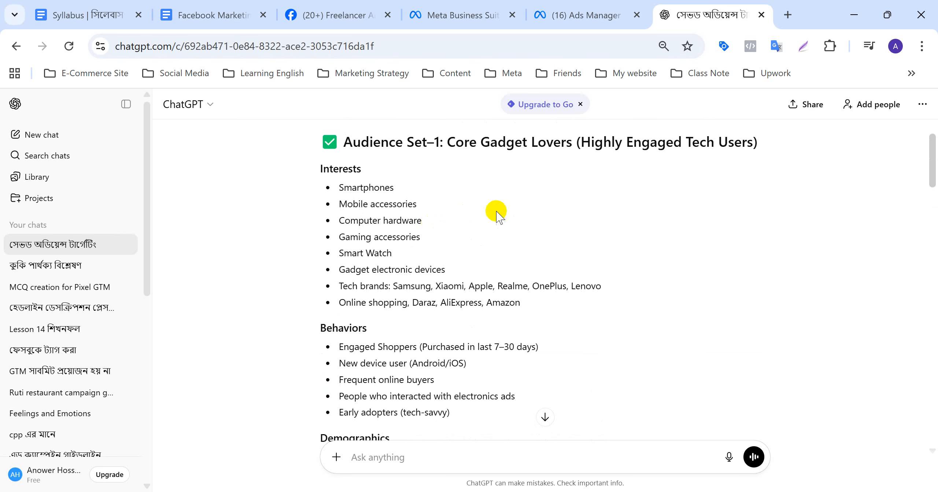
left_click(573, 5)
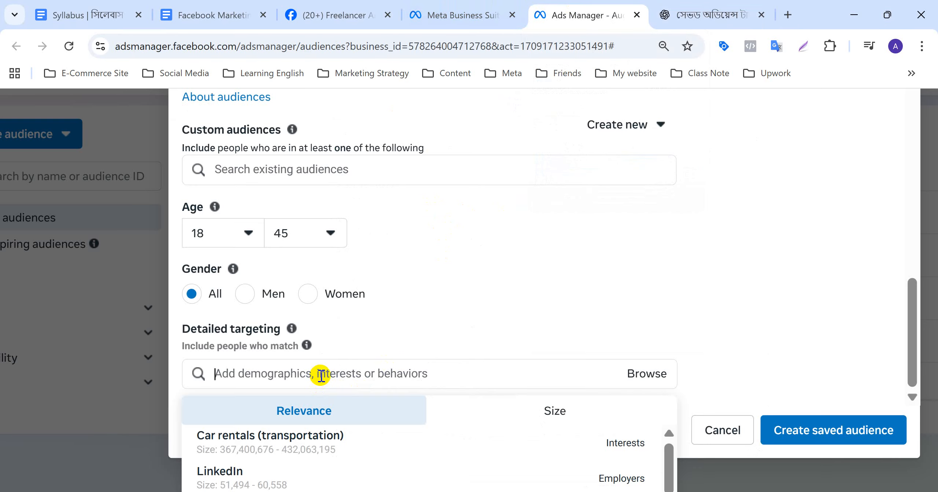
Search detailed targeting for "electronics" and add the Electronics field of study to the audience
type("ব")
key("BackSpace")
type("e")
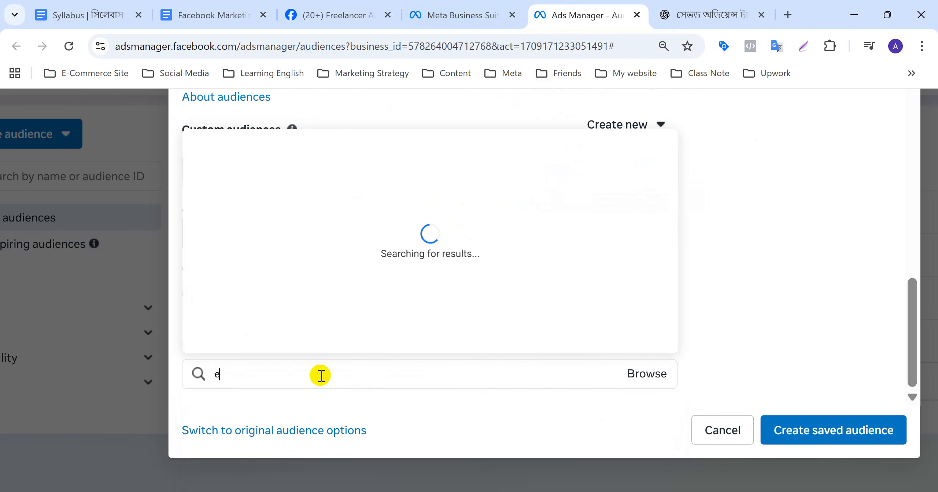
type("lectronics")
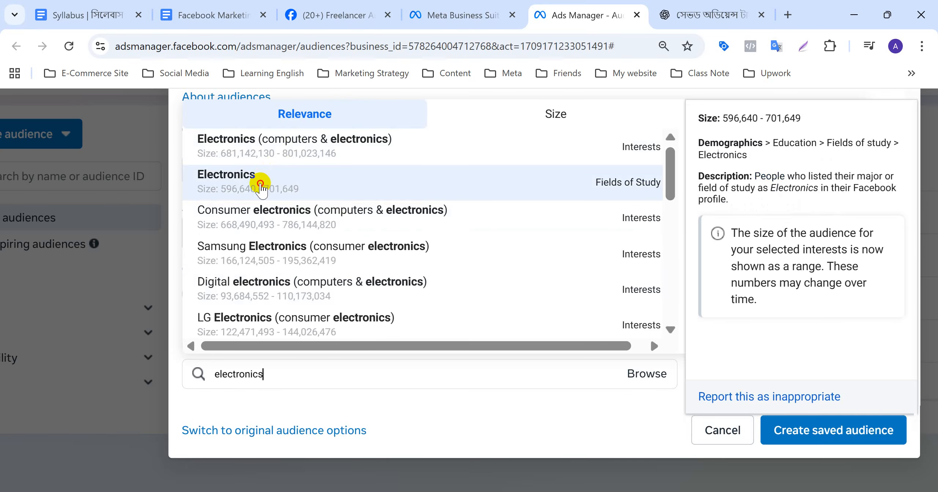
left_click(260, 183)
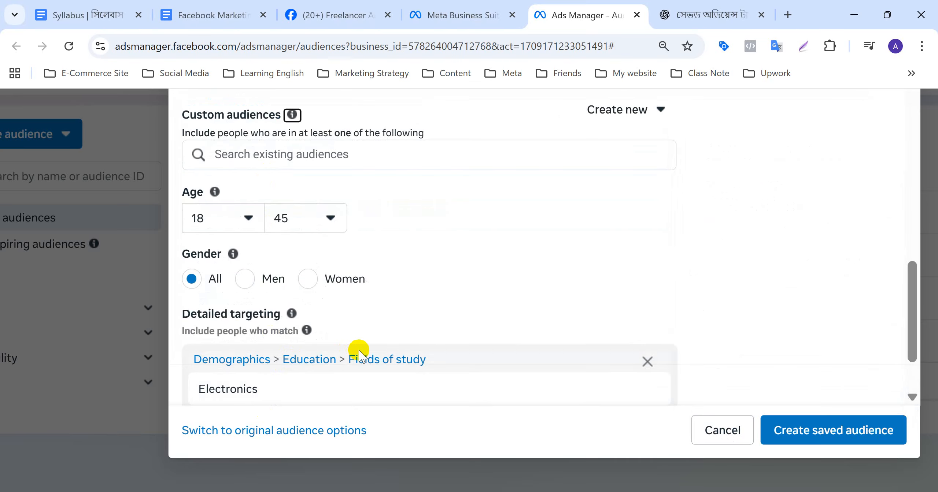
Search detailed targeting for "gadget" and add the Gadget (electronics) interest
scroll(358, 355, "down", 3)
left_click(287, 330)
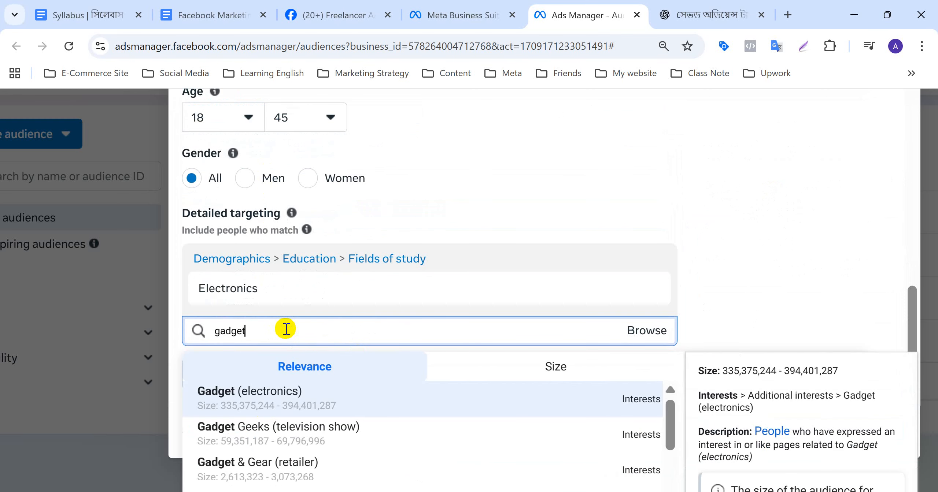
left_click(325, 403)
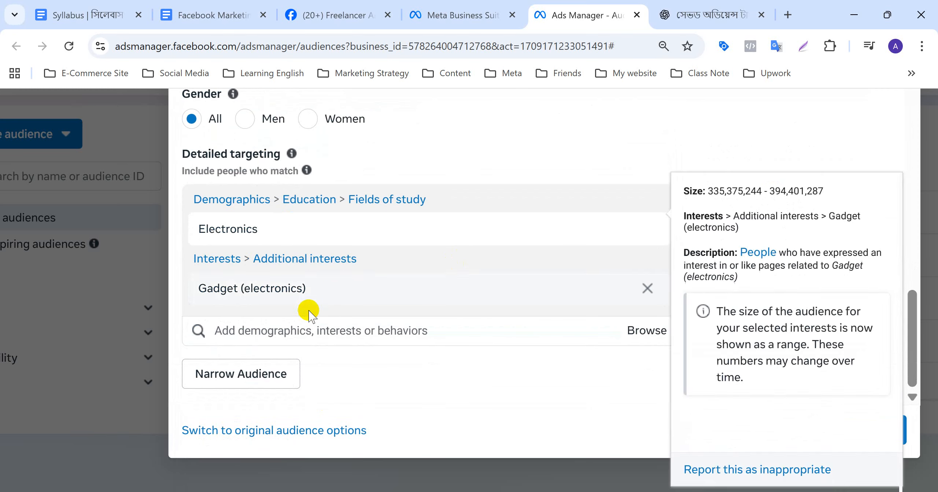
Examine the suggested interests, behaviors and demographics for detailed targeting, including their categories and audience sizes
left_click(291, 335)
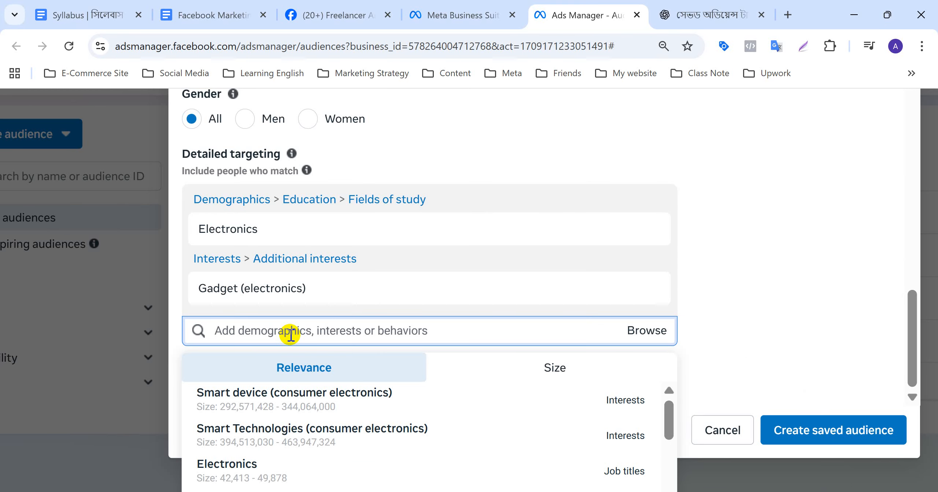
mouse_move(287, 407)
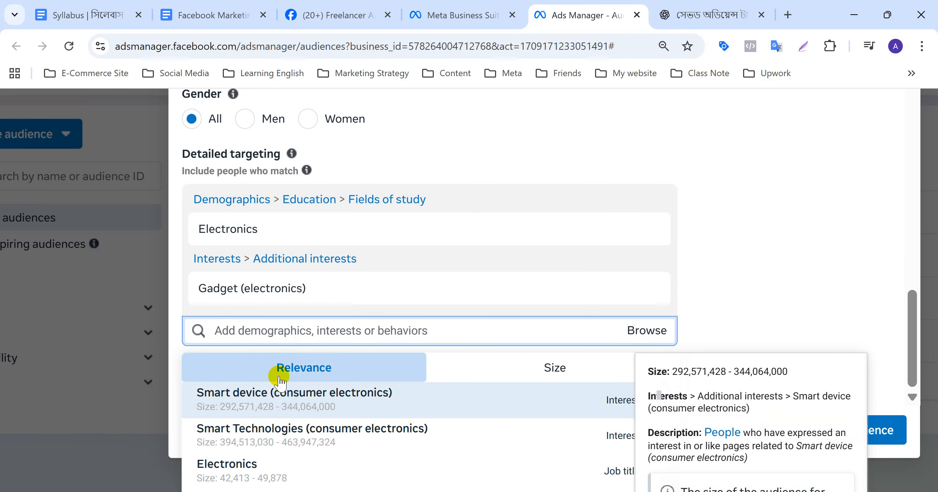
mouse_move(267, 428)
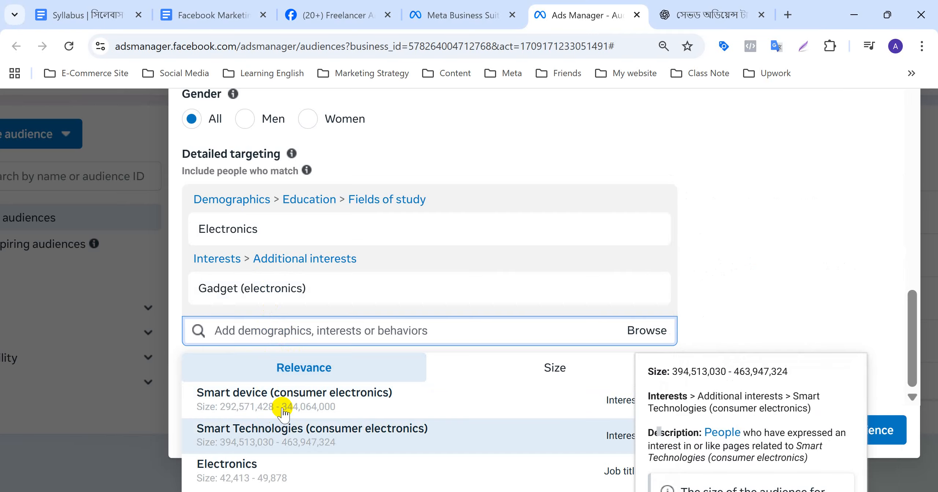
scroll(301, 407, "down", 5)
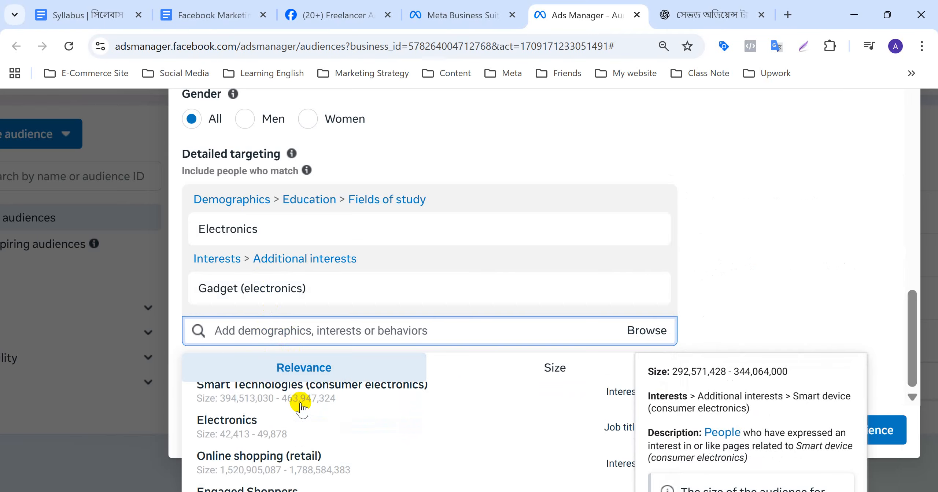
scroll(300, 406, "down", 6)
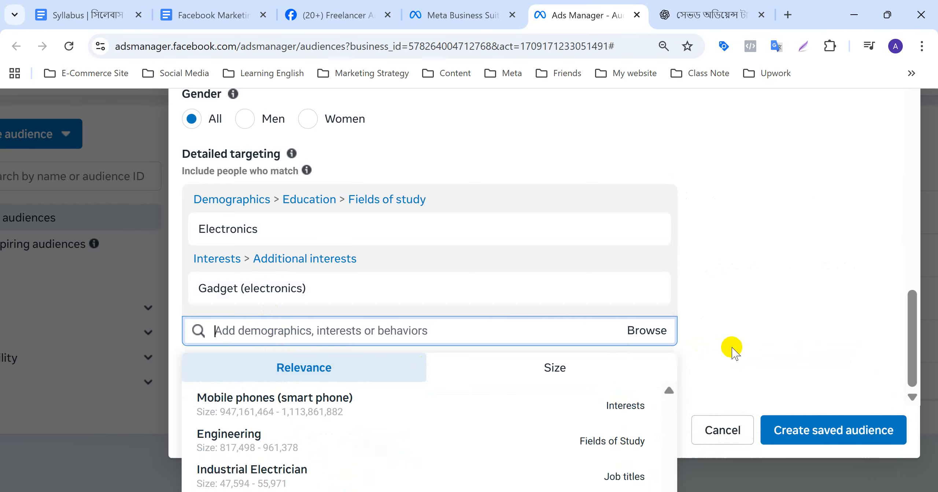
mouse_move(626, 404)
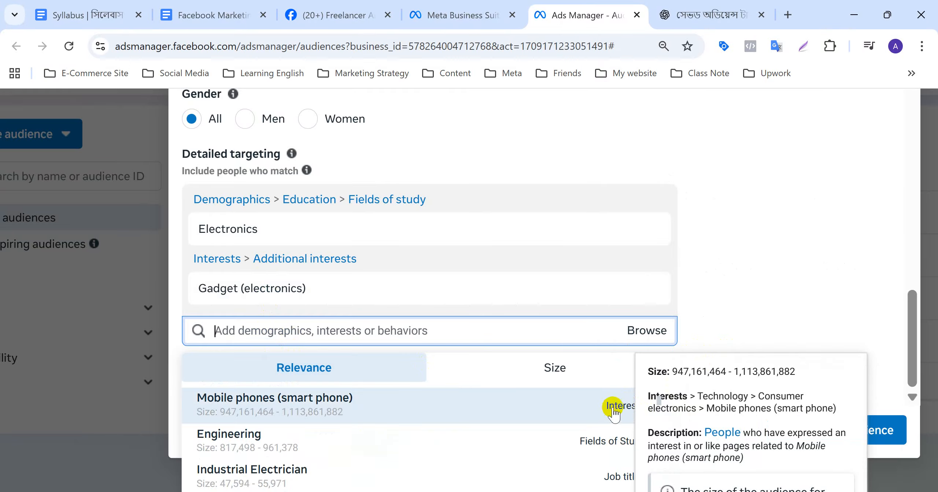
scroll(531, 419, "up", 5)
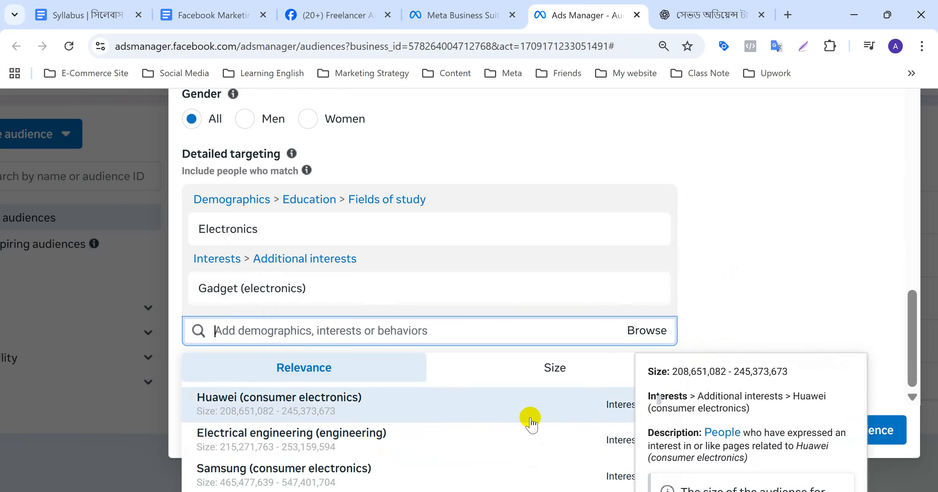
scroll(407, 433, "down", 3)
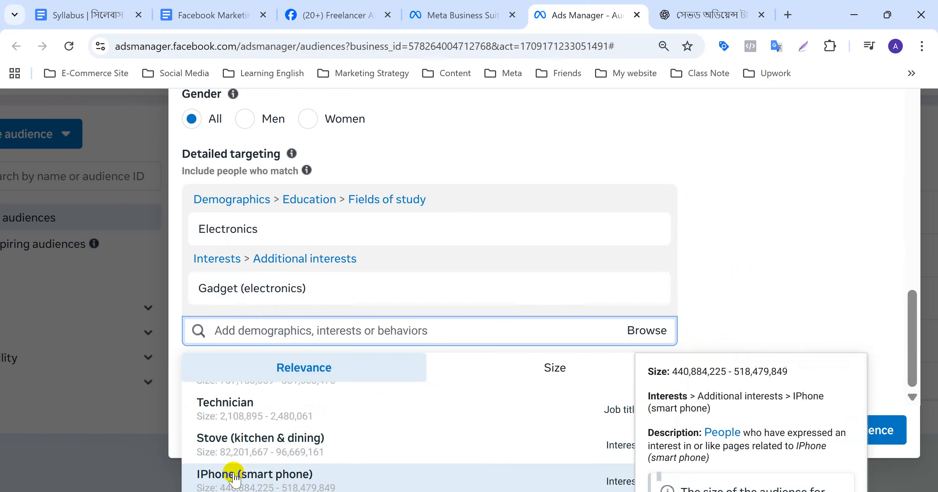
scroll(382, 462, "up", 2)
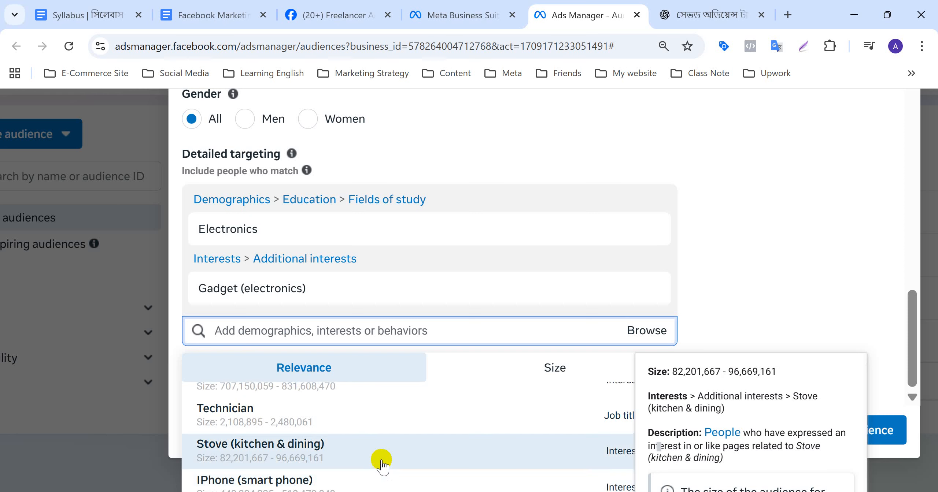
scroll(362, 457, "up", 1)
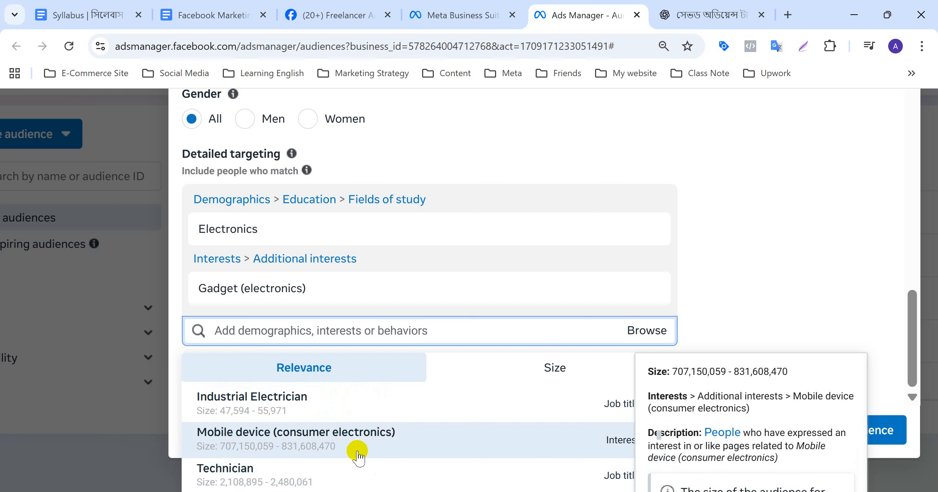
scroll(428, 434, "up", 5)
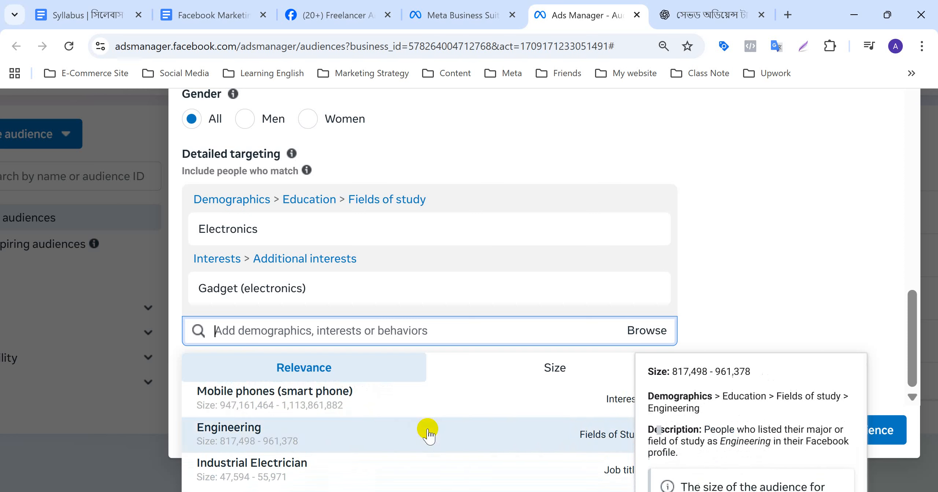
scroll(428, 435, "up", 2)
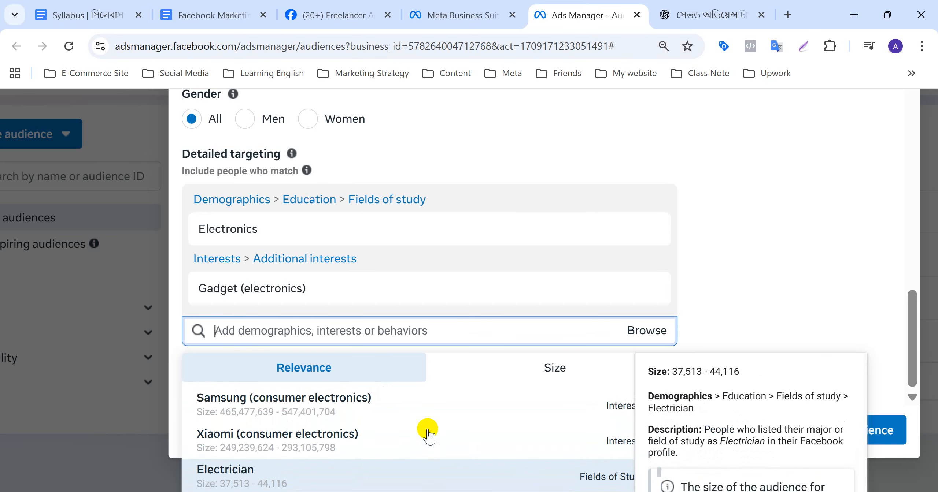
scroll(428, 434, "up", 6)
scroll(427, 435, "up", 4)
scroll(428, 434, "up", 1)
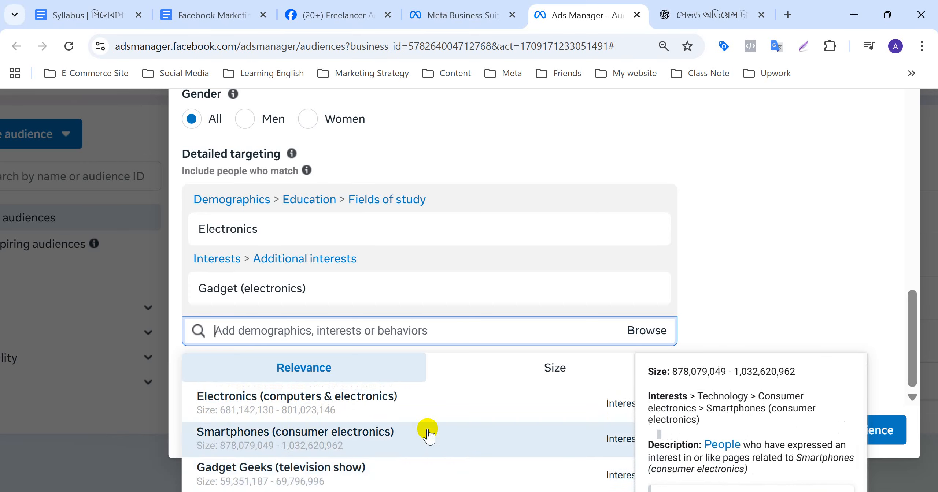
scroll(427, 434, "up", 3)
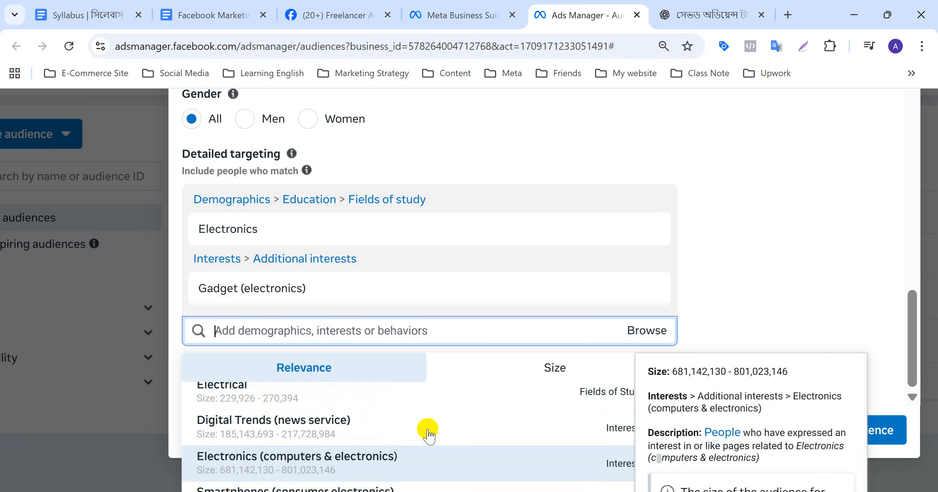
scroll(428, 434, "up", 9)
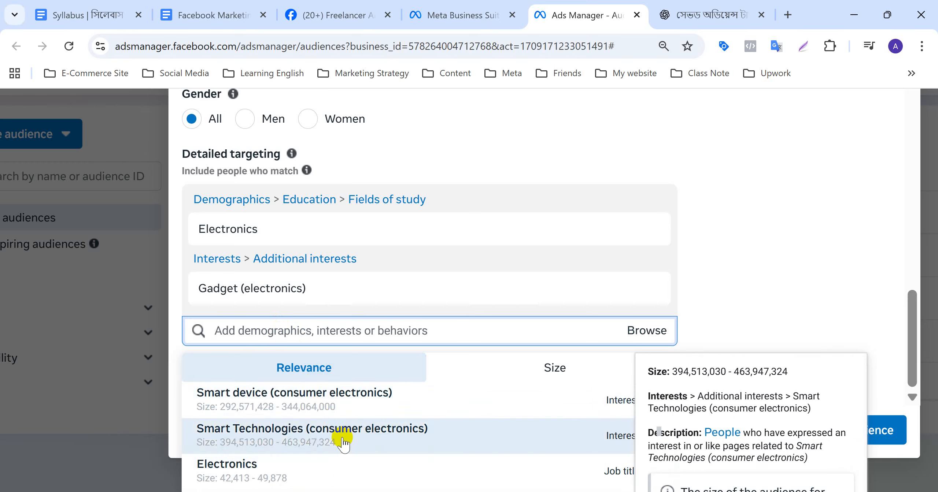
scroll(341, 438, "down", 3)
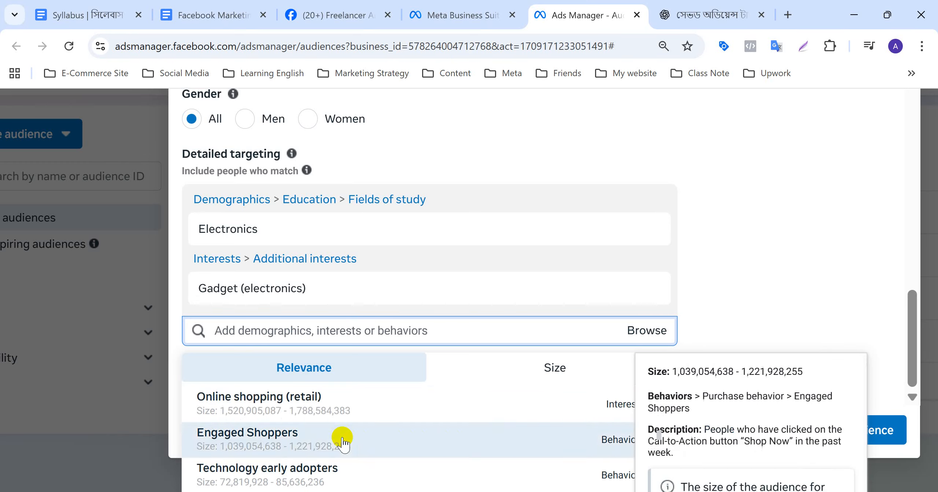
scroll(341, 439, "down", 1)
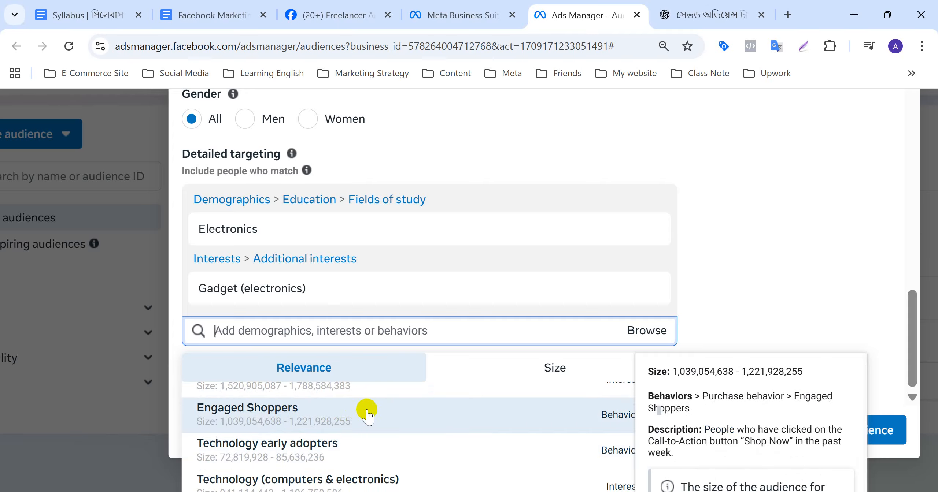
scroll(356, 425, "up", 4)
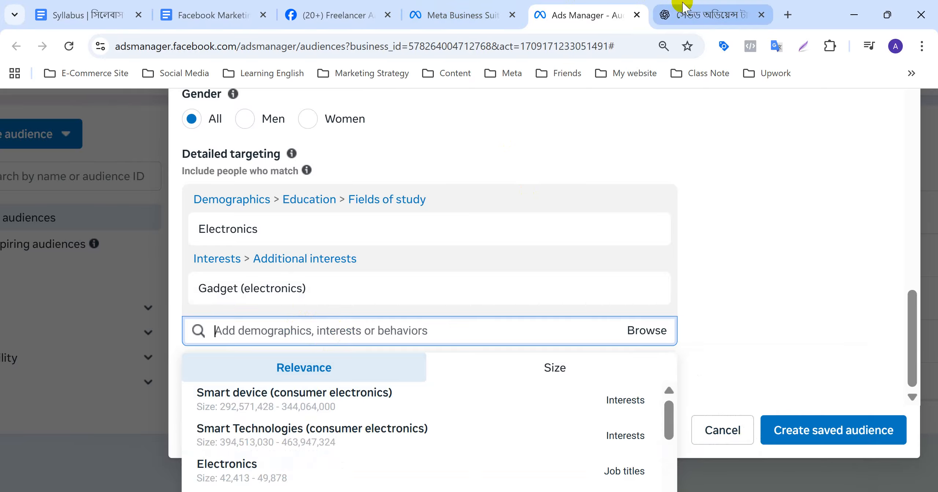
Copy "Smart Watch" from ChatGPT's Audience Set-1, search for it in Ads Manager's detailed targeting and add the New smartphone and tablet users behavior
left_click(694, 10)
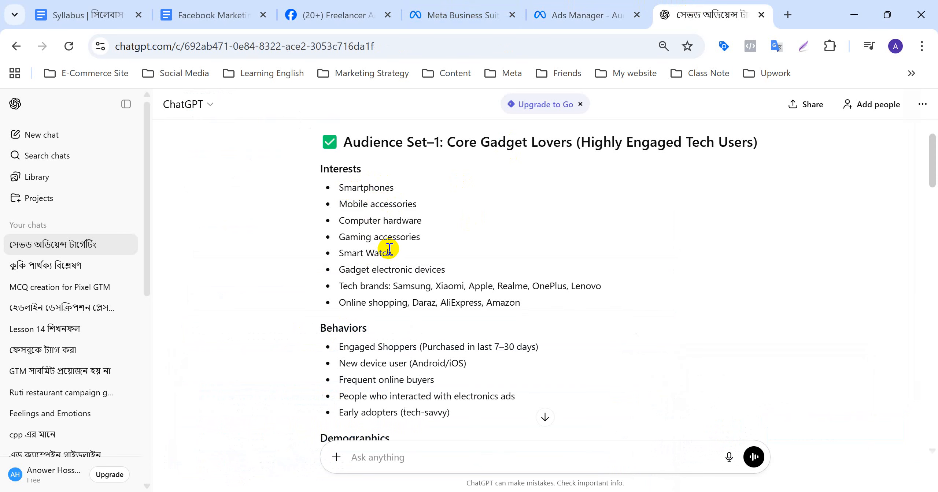
left_click_drag(396, 253, 340, 255)
key("ctrl+c")
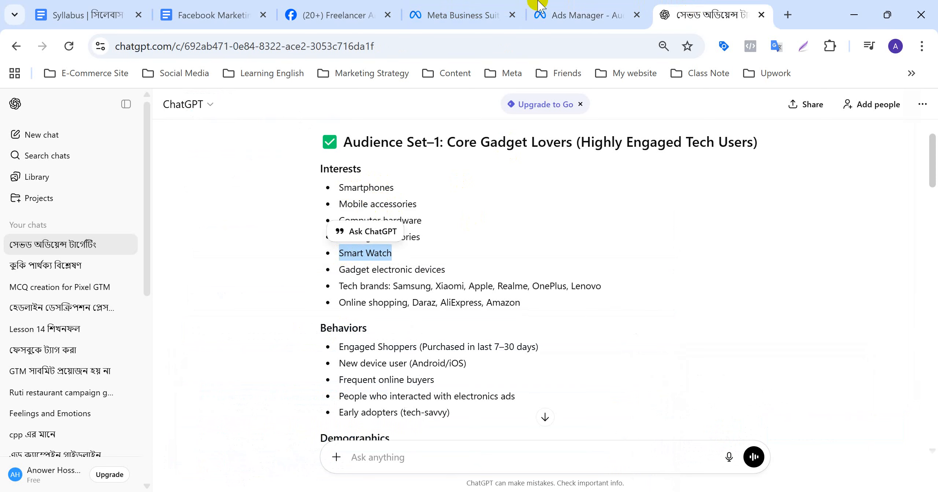
left_click(592, 4)
key("ctrl+v")
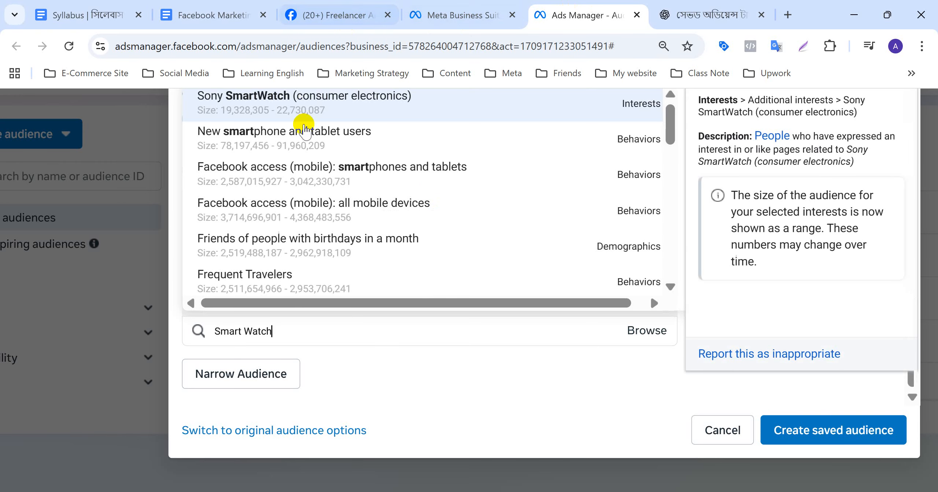
scroll(310, 131, "up", 1)
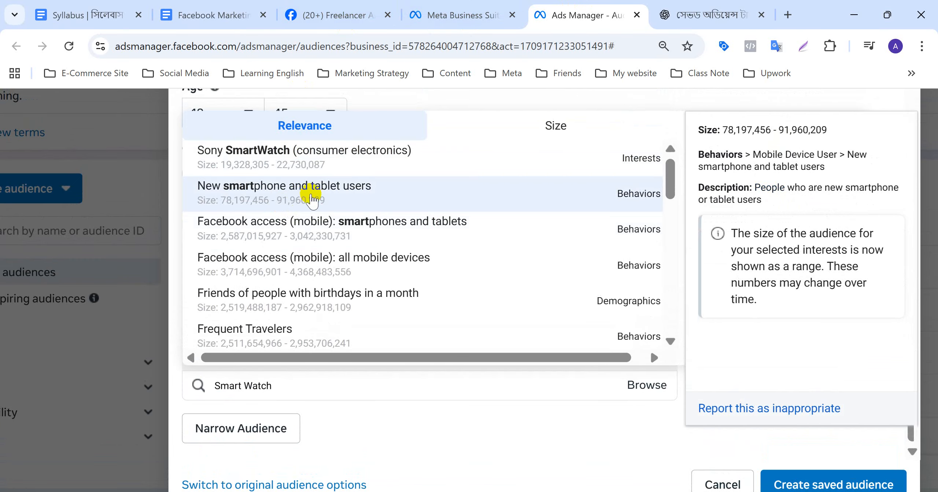
left_click(325, 194)
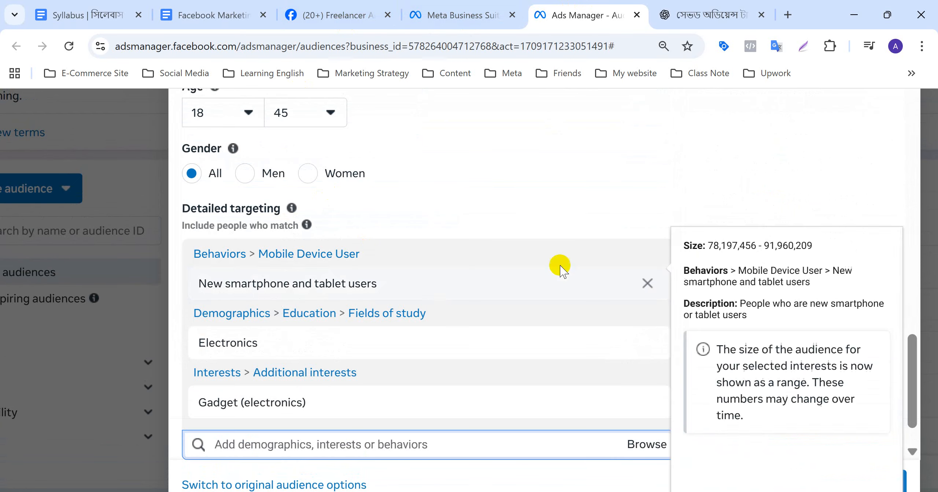
Copy "Computer hardware" from ChatGPT's Audience Set-1 and add the Computer hardware (computer hardware) interest to detailed targeting in Ads Manager
left_click(714, 5)
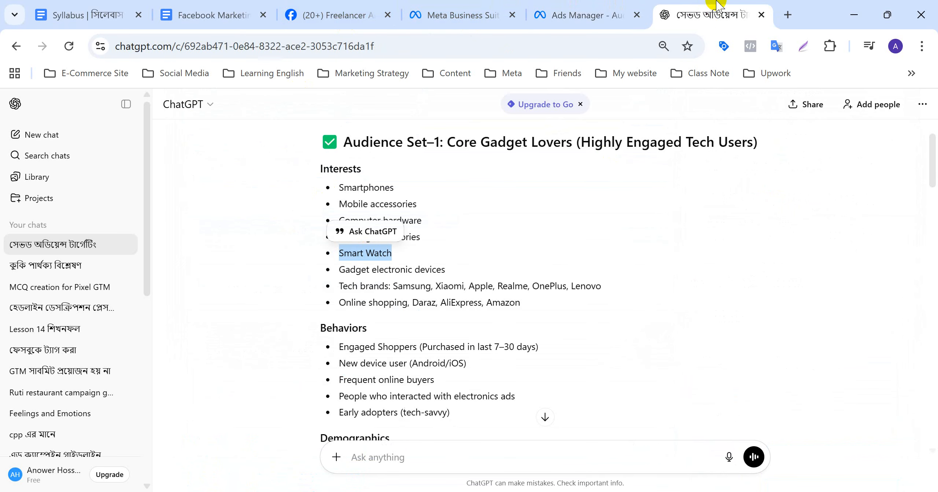
left_click(446, 271)
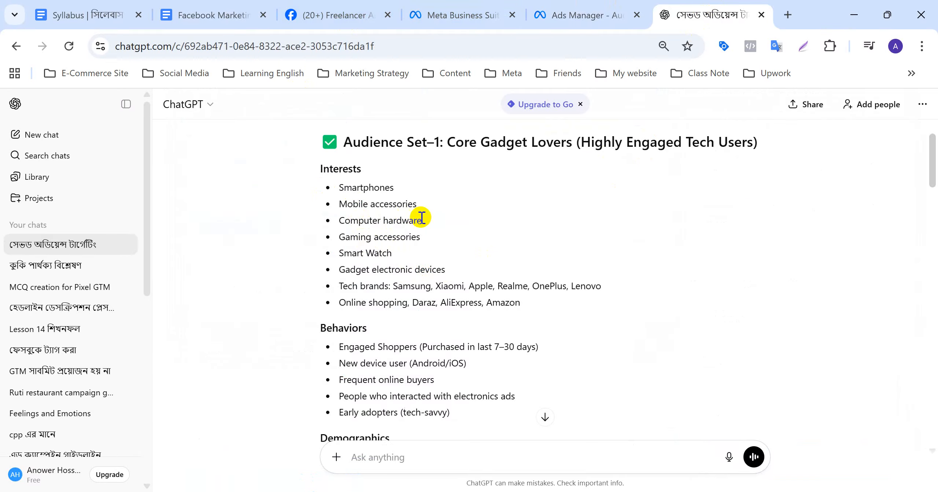
left_click_drag(415, 219, 326, 220)
key("ctrl+c")
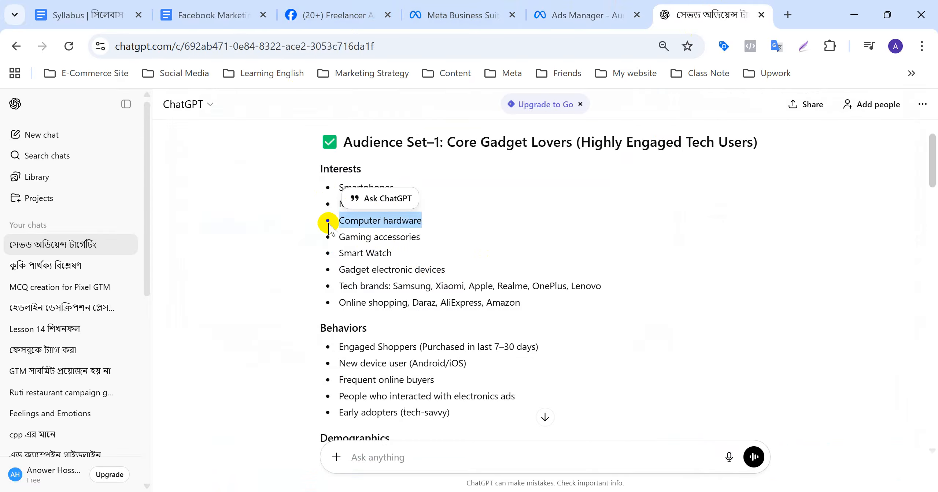
left_click(626, 7)
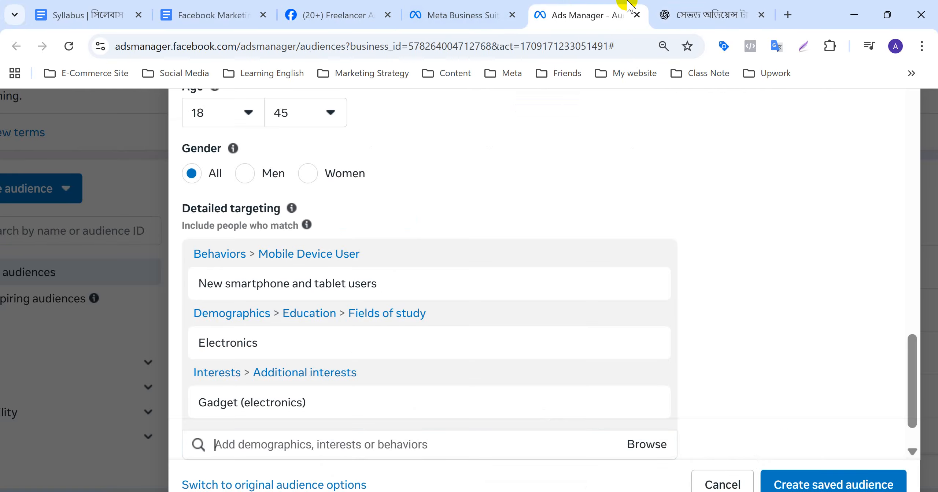
key("ctrl+v")
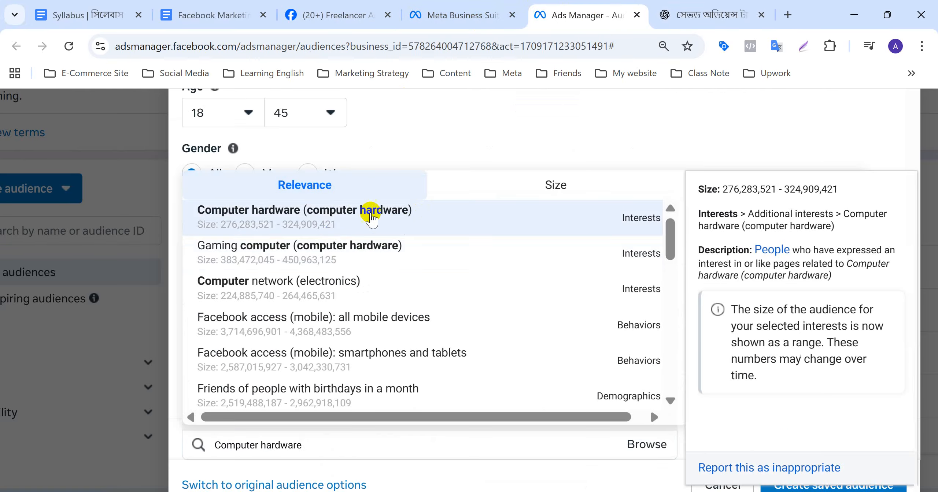
left_click(354, 216)
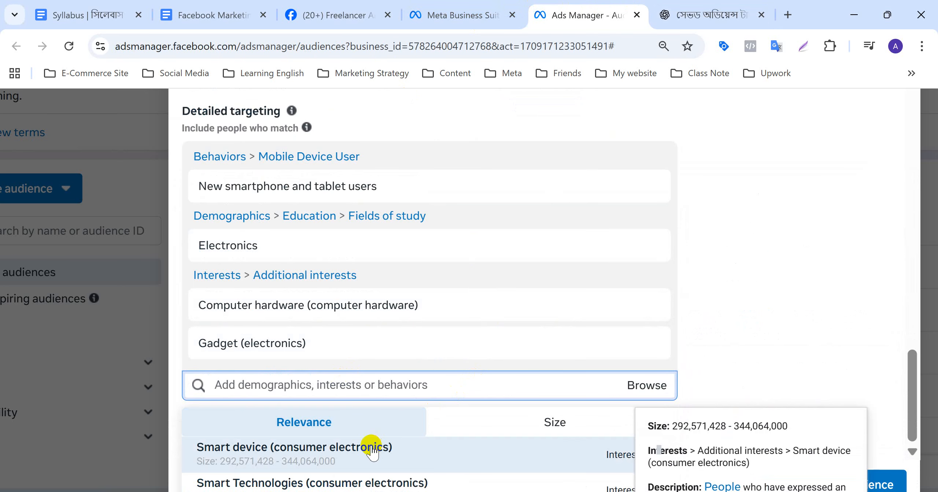
scroll(367, 446, "down", 3)
scroll(308, 458, "up", 3)
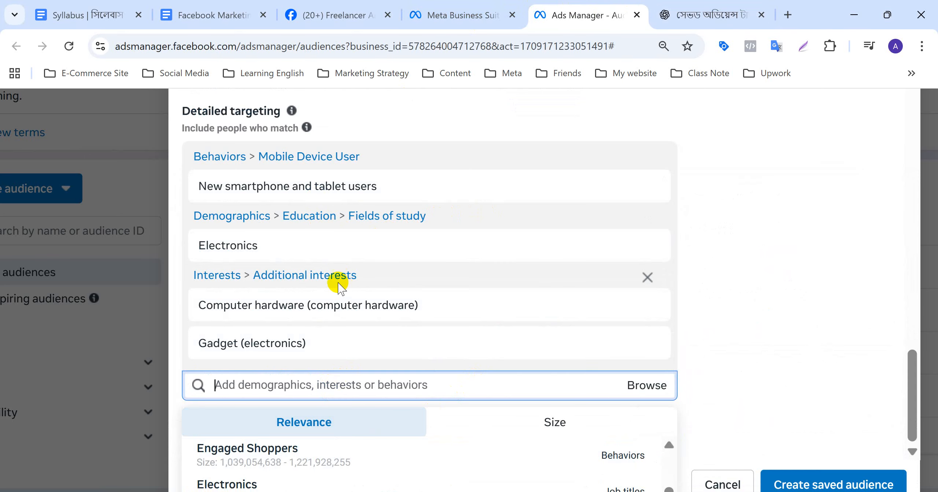
Add the Engaged Shoppers and Technology early adopters behaviors to detailed targeting from the suggestions
scroll(438, 275, "down", 1)
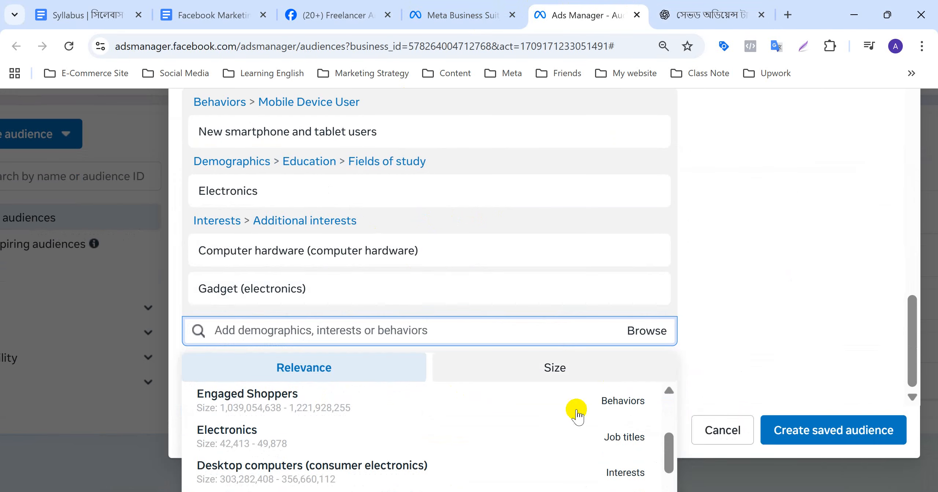
left_click(322, 403)
scroll(438, 269, "down", 2)
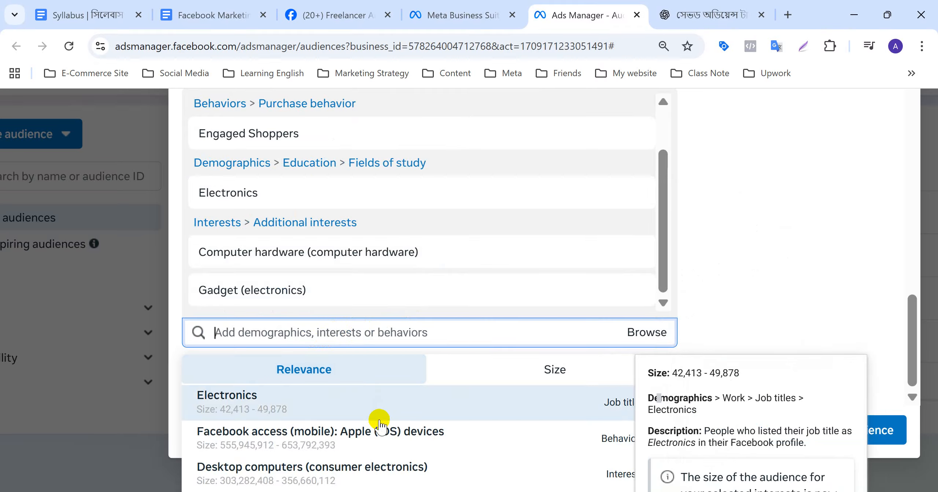
scroll(377, 421, "down", 2)
scroll(379, 425, "down", 1)
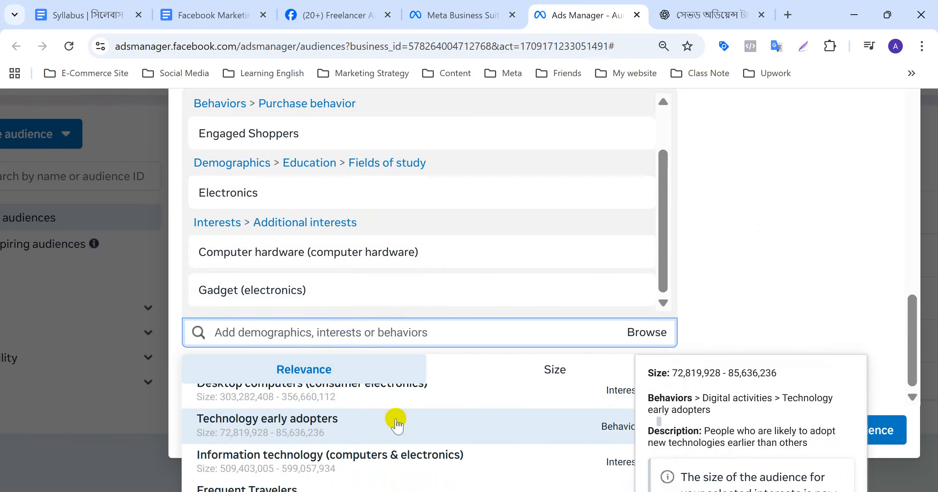
left_click(384, 421)
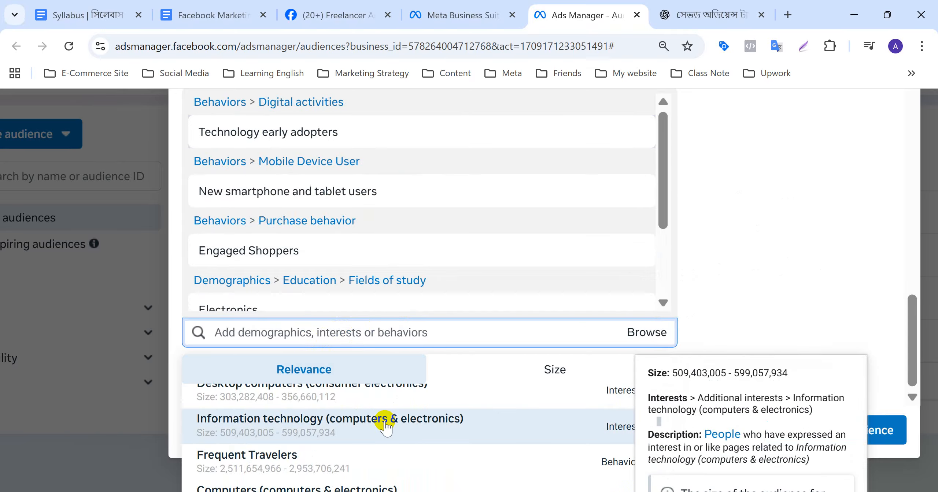
Examine the remaining detailed targeting suggestions, including computer, mobile access and consumer electronics options, with their categories and audience sizes
scroll(447, 399, "down", 2)
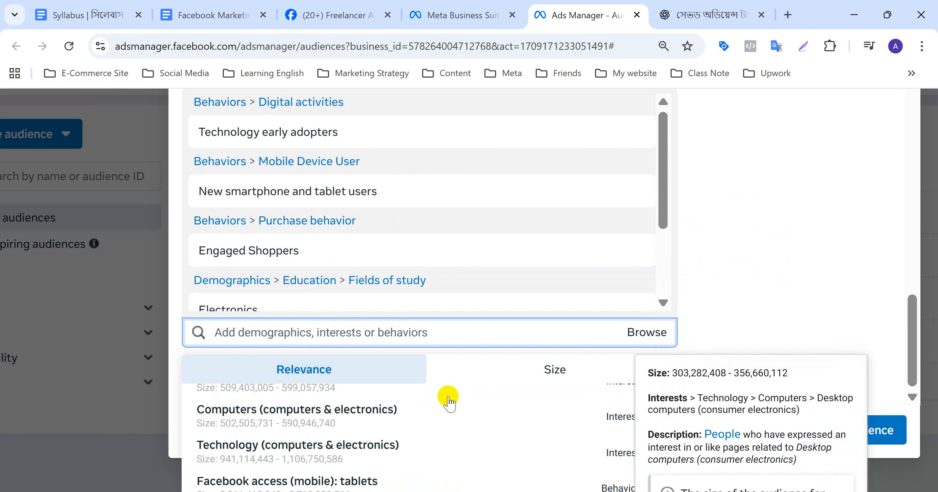
scroll(447, 401, "up", 3)
scroll(448, 401, "down", 3)
scroll(449, 401, "down", 4)
scroll(448, 403, "down", 1)
scroll(447, 399, "up", 1)
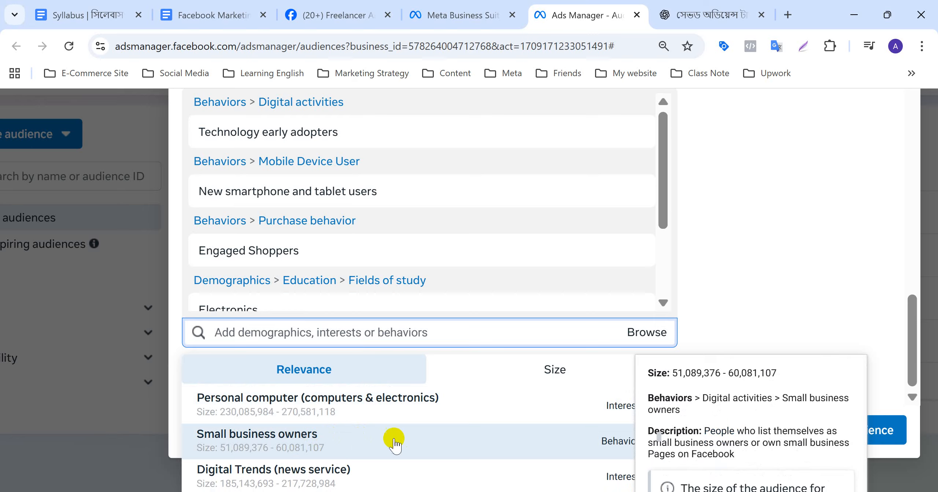
scroll(373, 444, "down", 3)
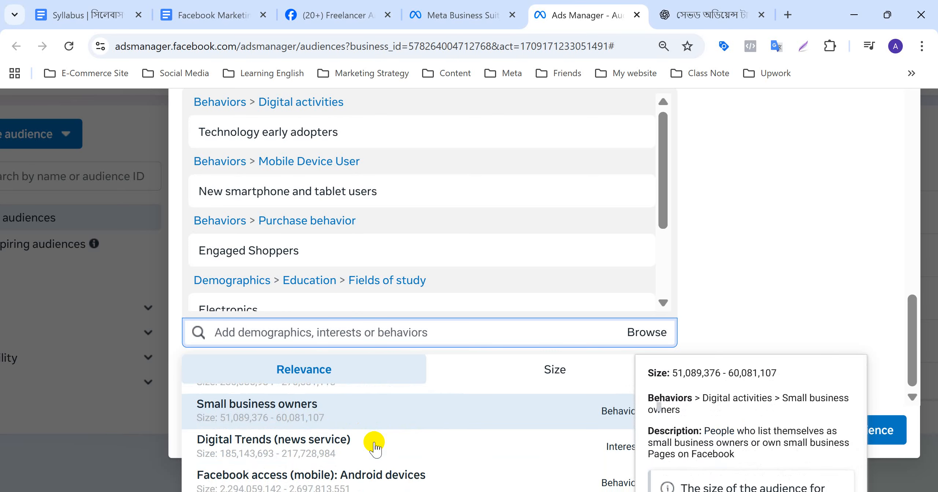
scroll(374, 445, "down", 2)
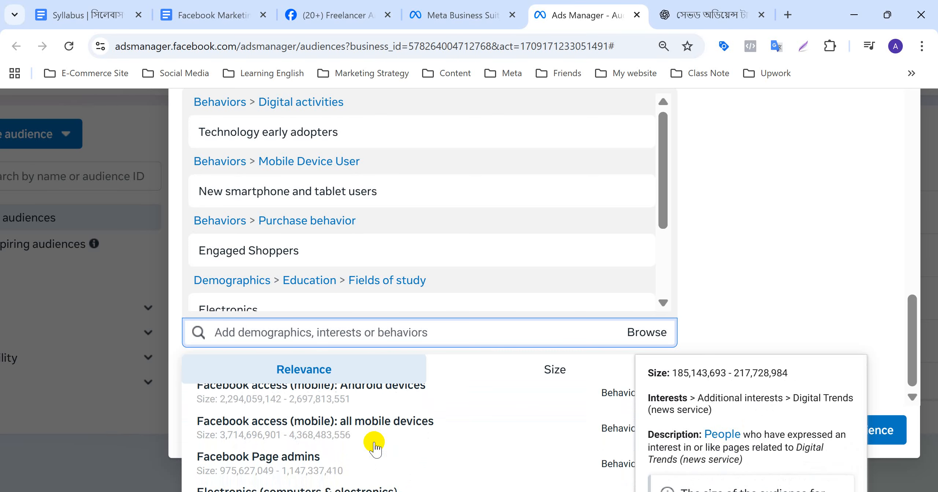
scroll(374, 445, "up", 1)
scroll(374, 445, "up", 2)
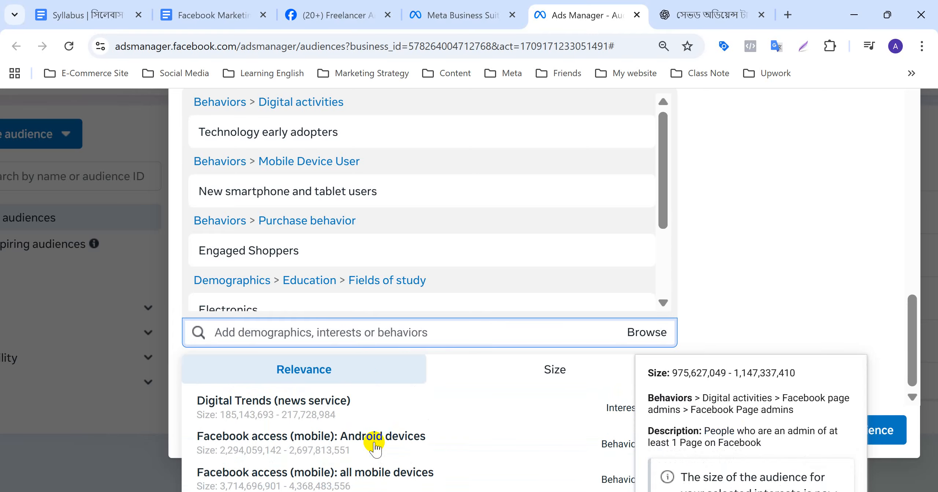
scroll(374, 445, "down", 2)
scroll(374, 447, "down", 3)
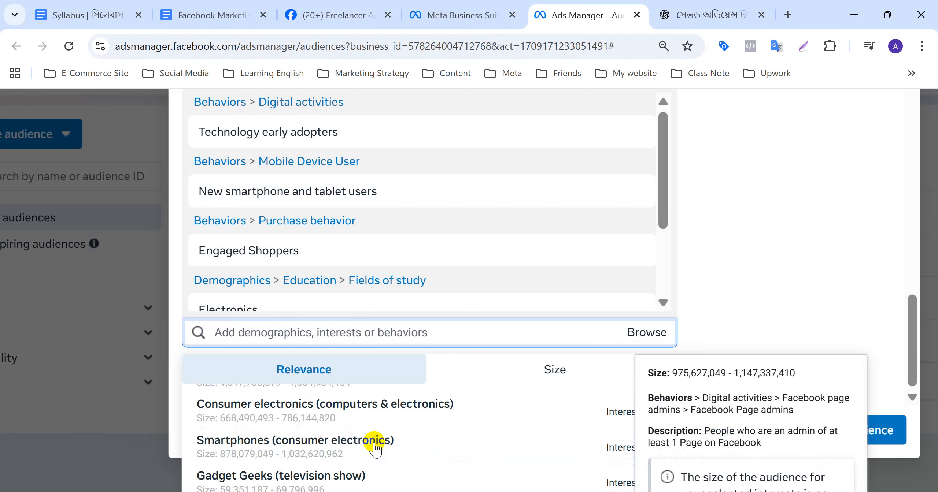
scroll(375, 446, "down", 5)
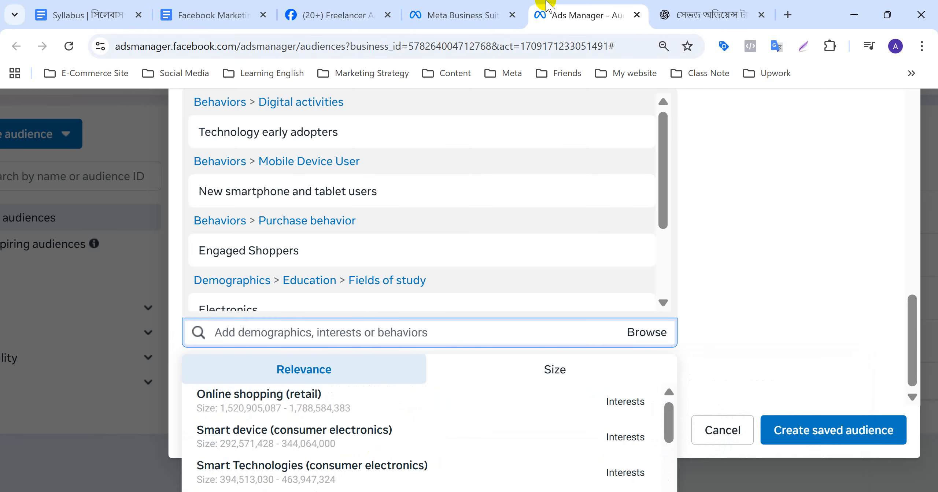
Switch to ChatGPT and copy "Power Bank" from the interests of Audience Set-2: Mobile Accessories Buyers
left_click(742, 6)
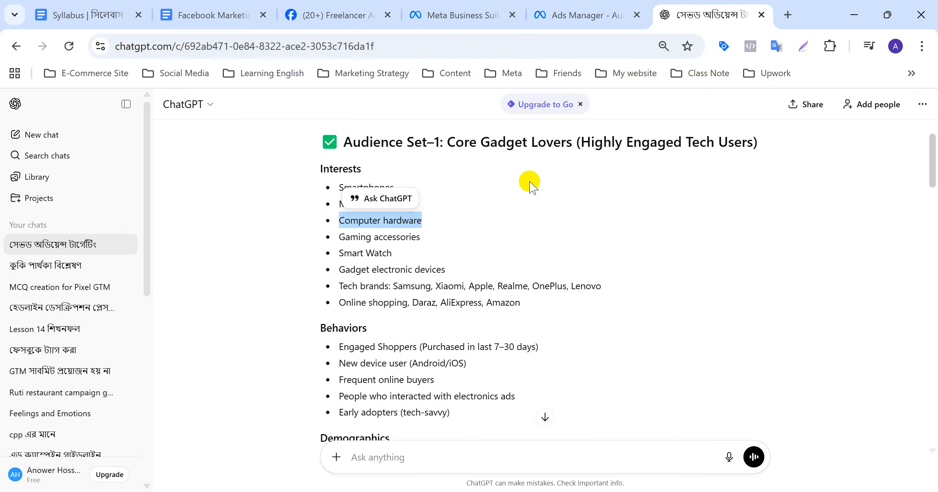
scroll(421, 403, "down", 3)
scroll(424, 409, "down", 1)
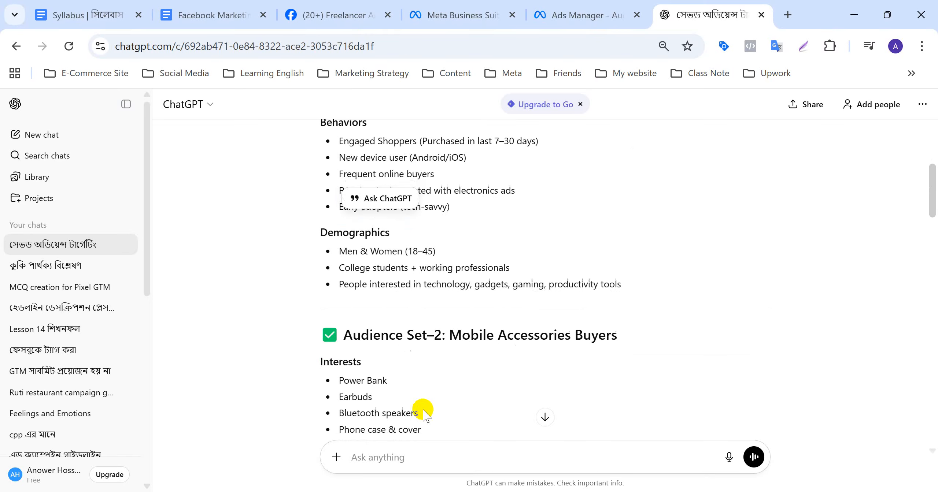
scroll(424, 410, "up", 2)
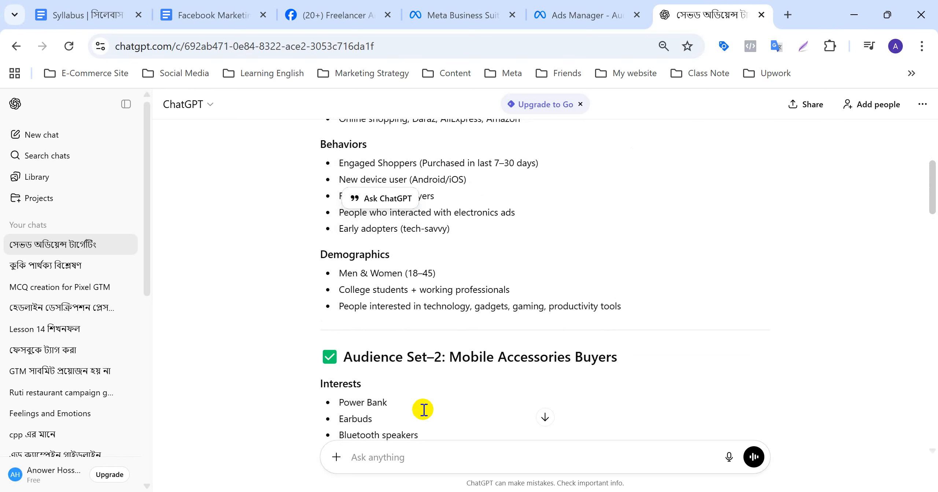
scroll(443, 398, "down", 2)
scroll(443, 398, "down", 1)
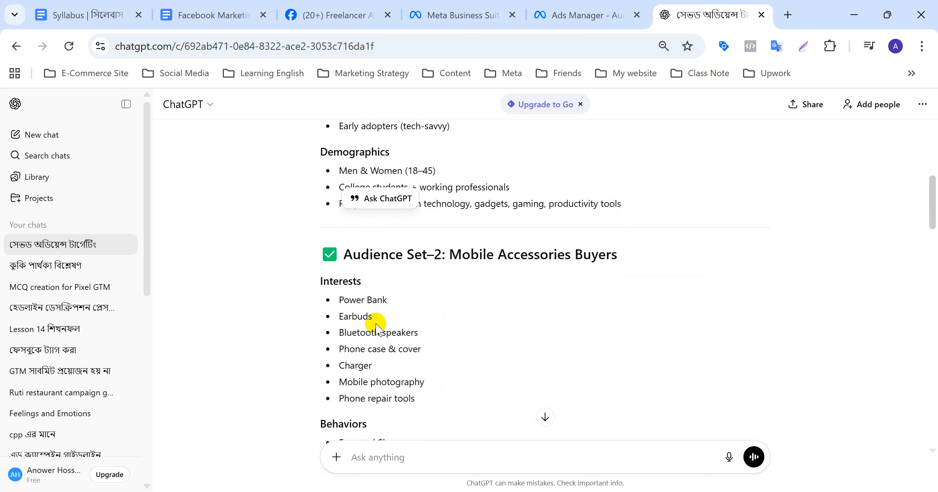
left_click_drag(392, 304, 337, 310)
key("ctrl+c")
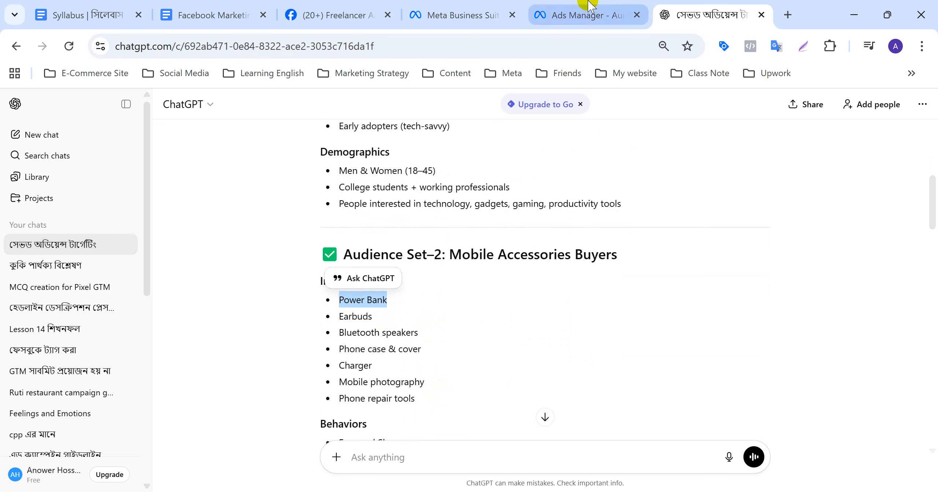
Search Ads Manager's detailed targeting for "Power Bank" and add the Consumer electronics retailers (retail) interest
left_click(567, 5)
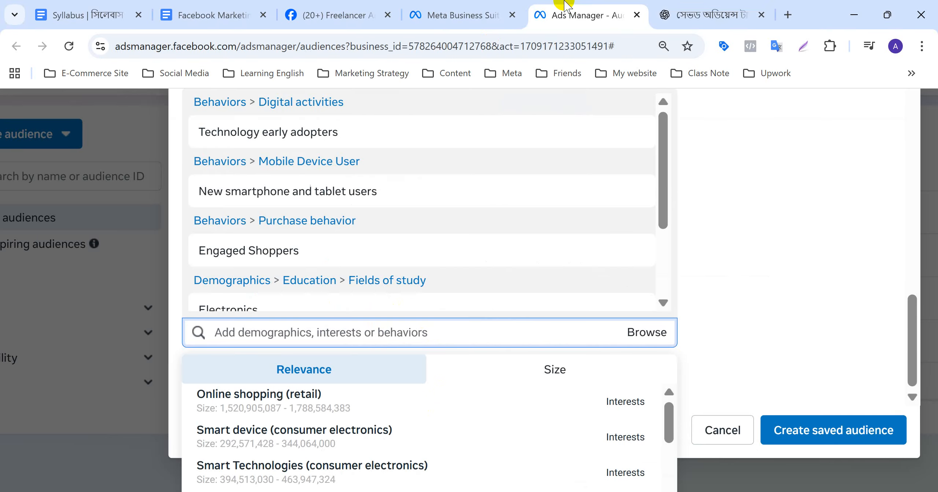
left_click(252, 332)
key("ctrl+v")
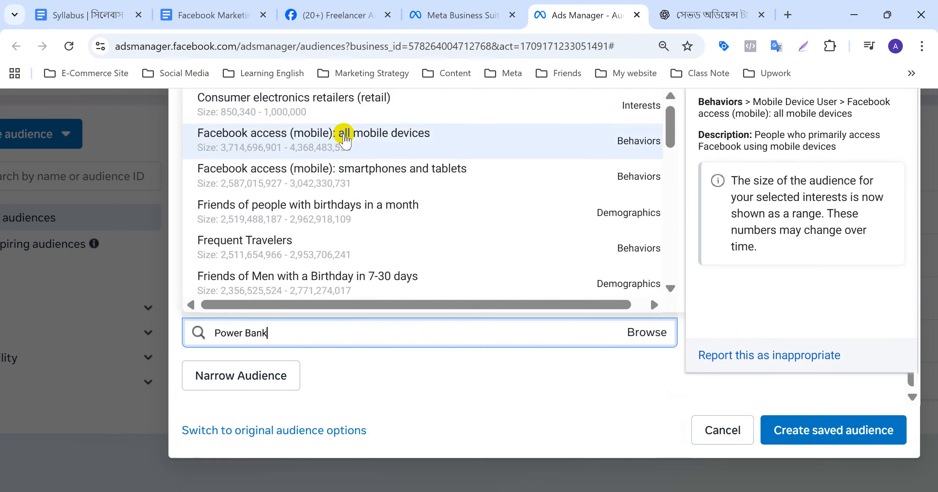
scroll(346, 133, "up", 1)
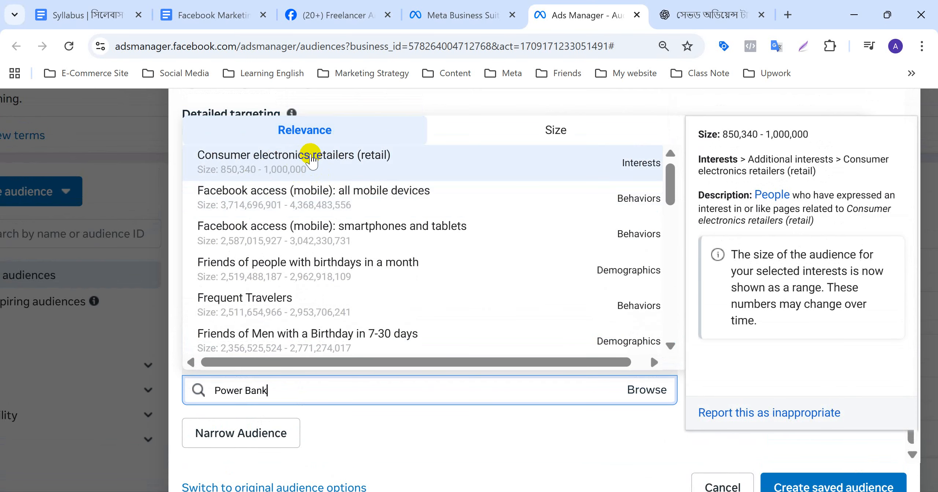
left_click(319, 161)
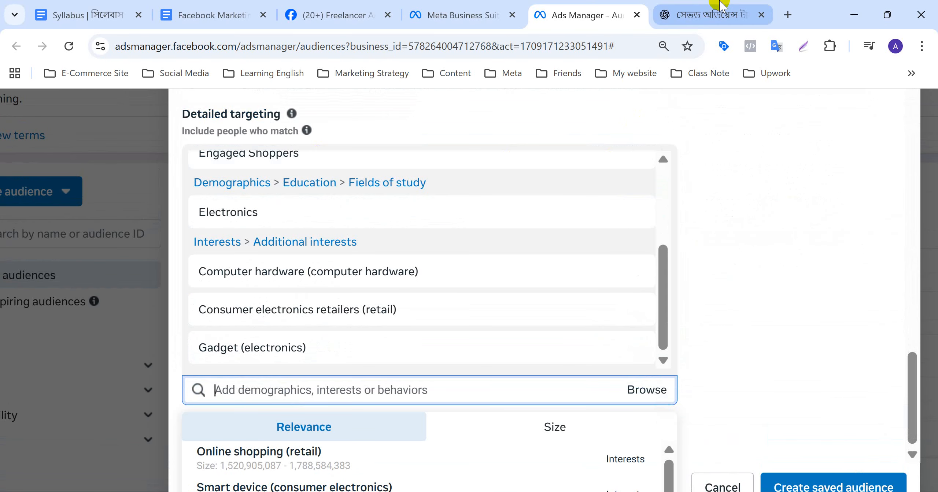
Switch to ChatGPT and copy "Recently purchased electronics" from the behaviors of Audience Set-4: Smart Home & Lifestyle Electronics
left_click(720, 6)
scroll(412, 357, "down", 5)
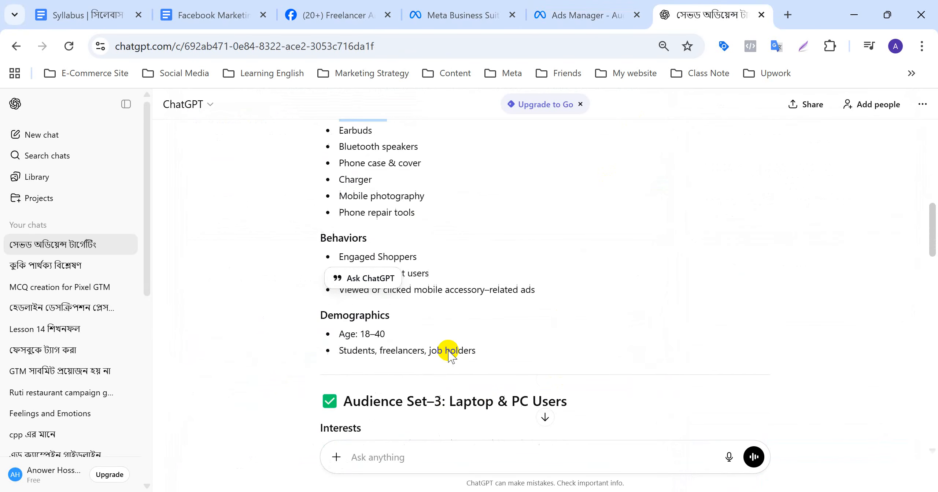
scroll(450, 355, "down", 6)
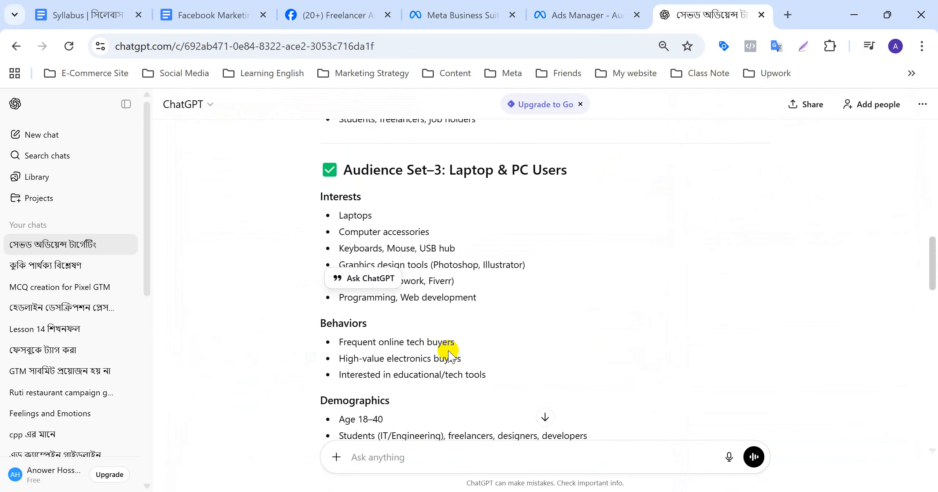
scroll(450, 355, "up", 2)
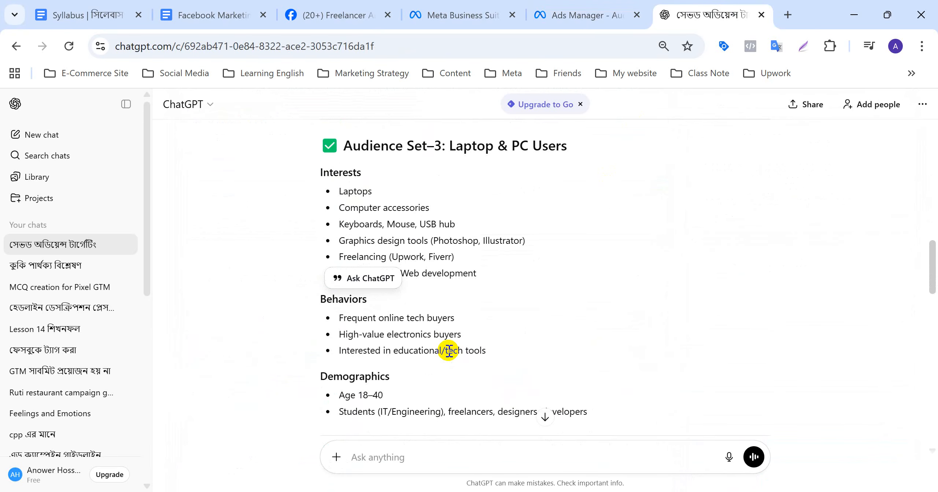
scroll(449, 351, "down", 3)
scroll(449, 351, "down", 3)
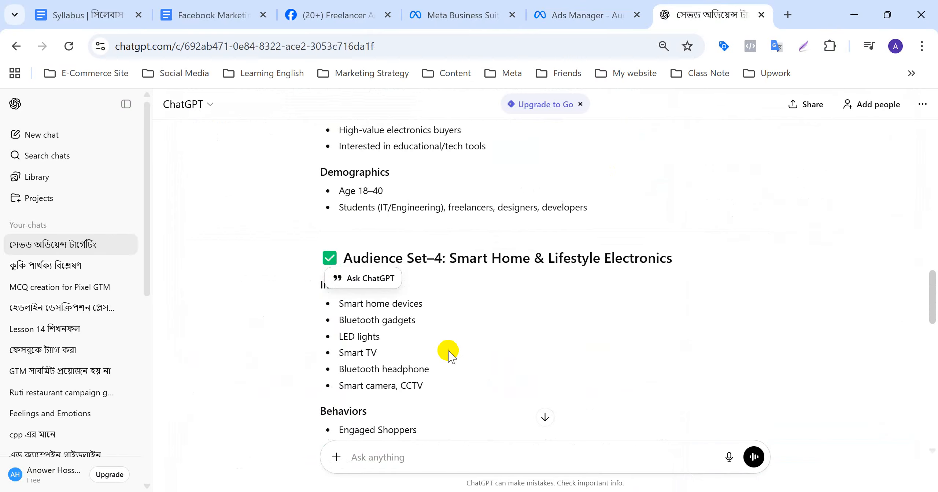
scroll(449, 350, "down", 3)
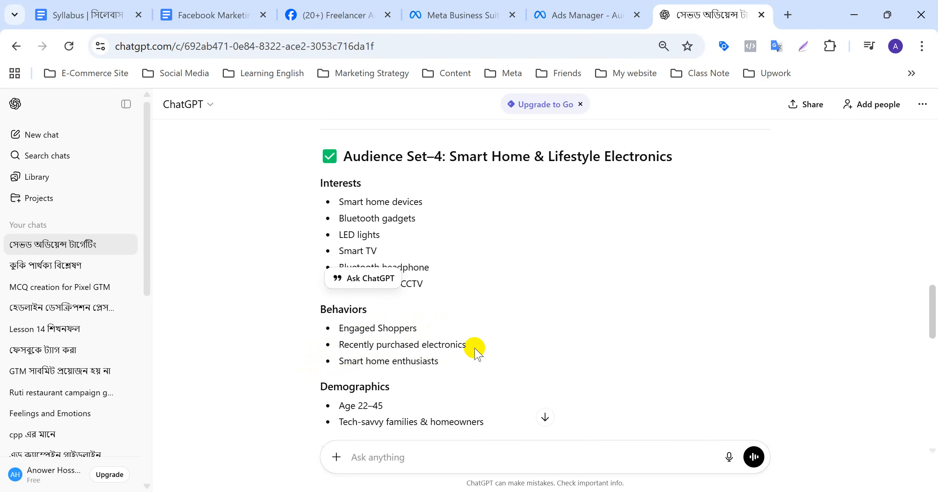
left_click_drag(467, 344, 337, 346)
key("ctrl+c")
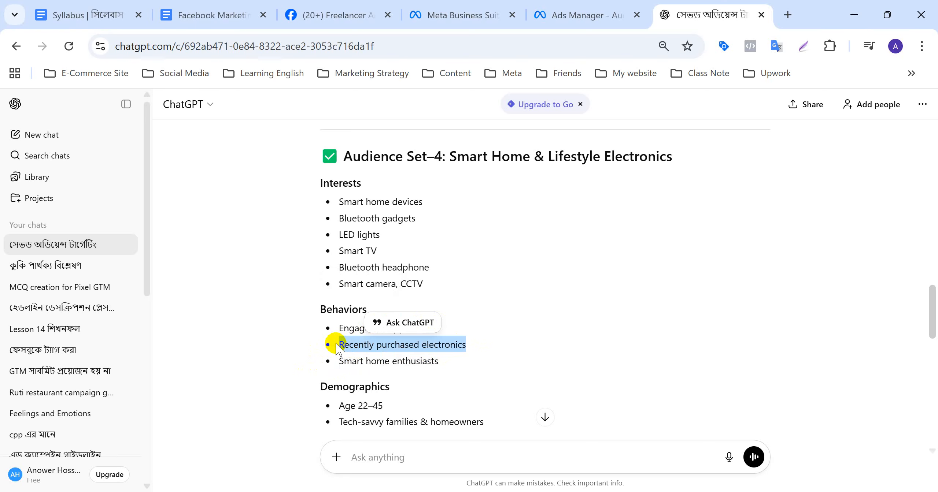
Search Ads Manager's detailed targeting for "Recently purchased electronics" and add the Recently Detected Devices behavior
left_click(588, 15)
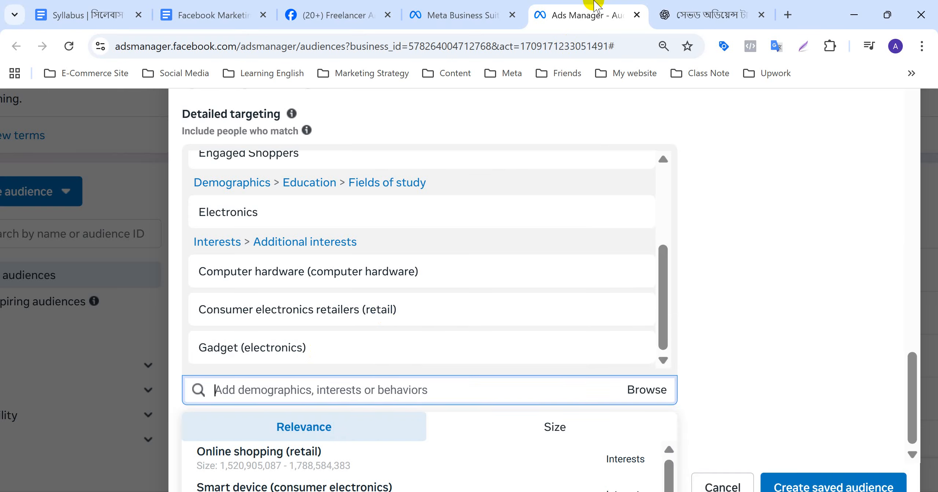
left_click(299, 388)
key("ctrl+v")
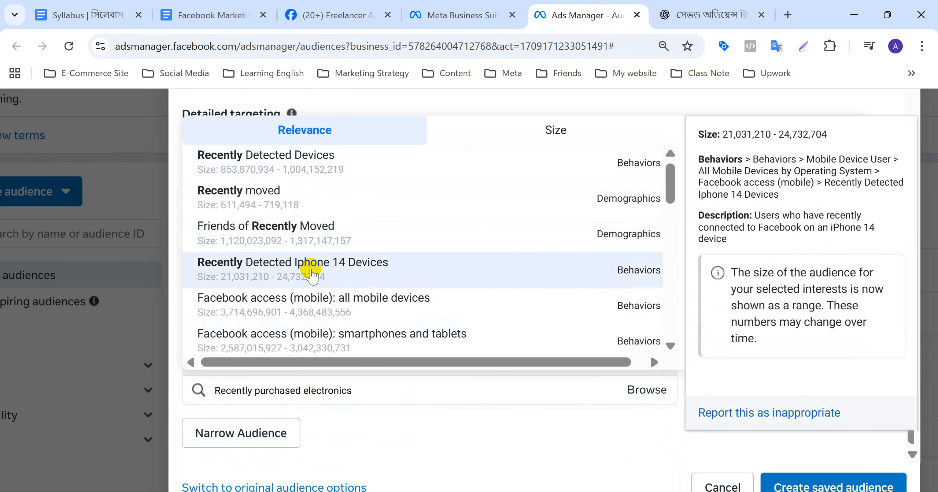
left_click(304, 165)
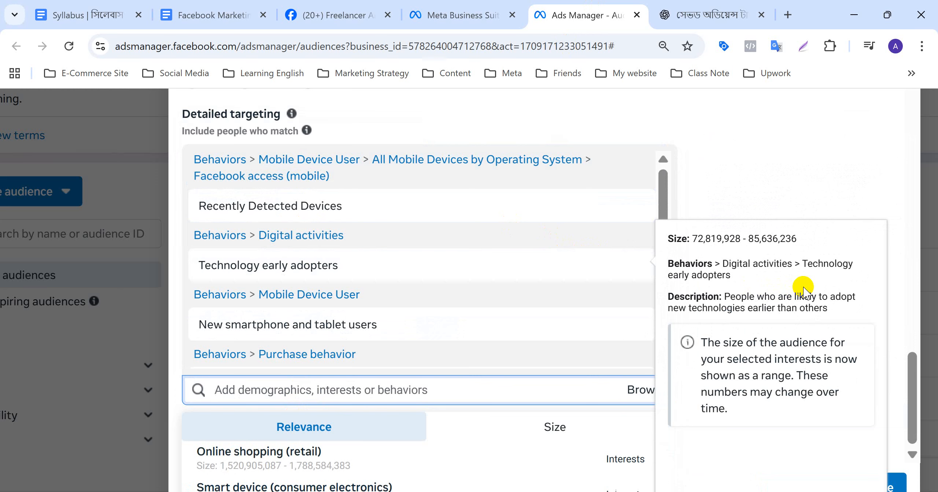
left_click(755, 199)
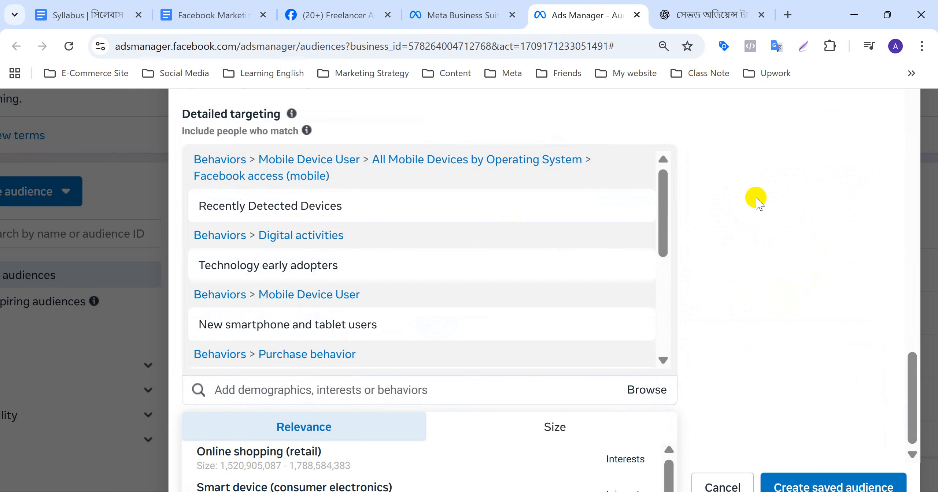
Review ChatGPT's remaining audience suggestions, extra layering filters and bonus tip, and reopen the detailed targeting suggestions in Ads Manager
left_click(692, 6)
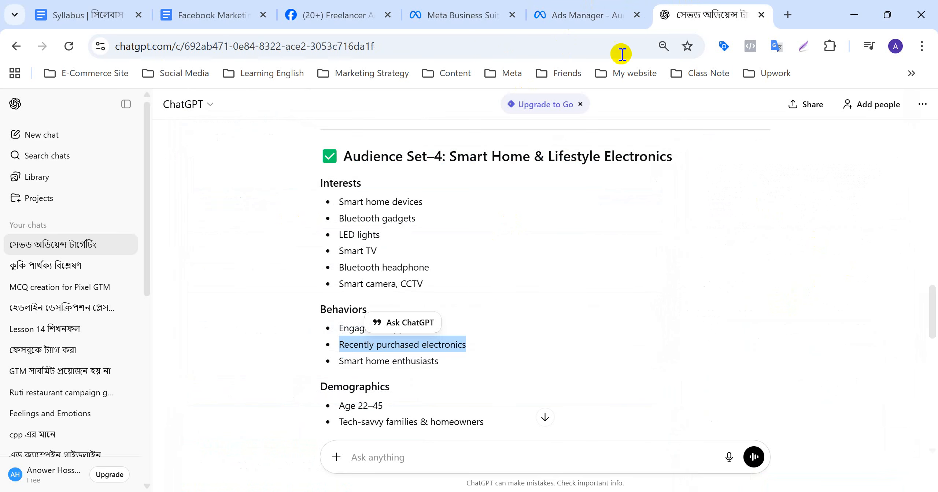
scroll(486, 310, "down", 10)
scroll(486, 310, "down", 3)
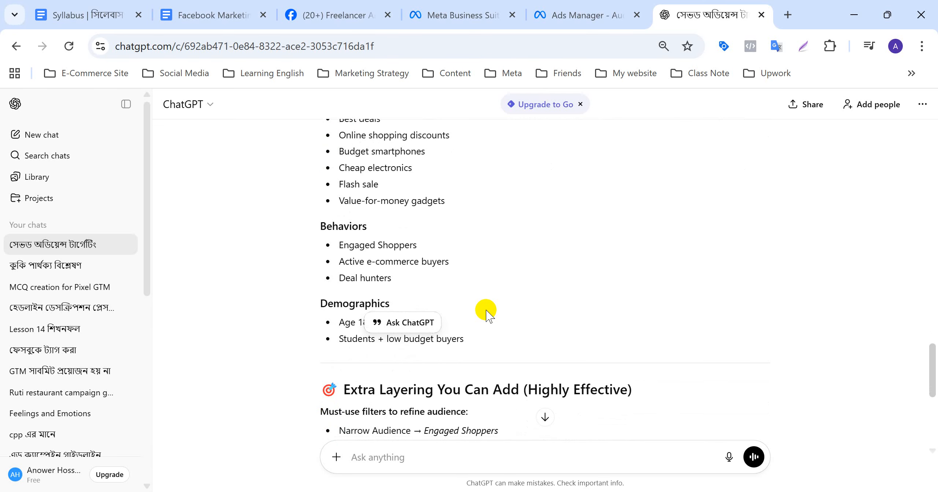
scroll(486, 310, "down", 5)
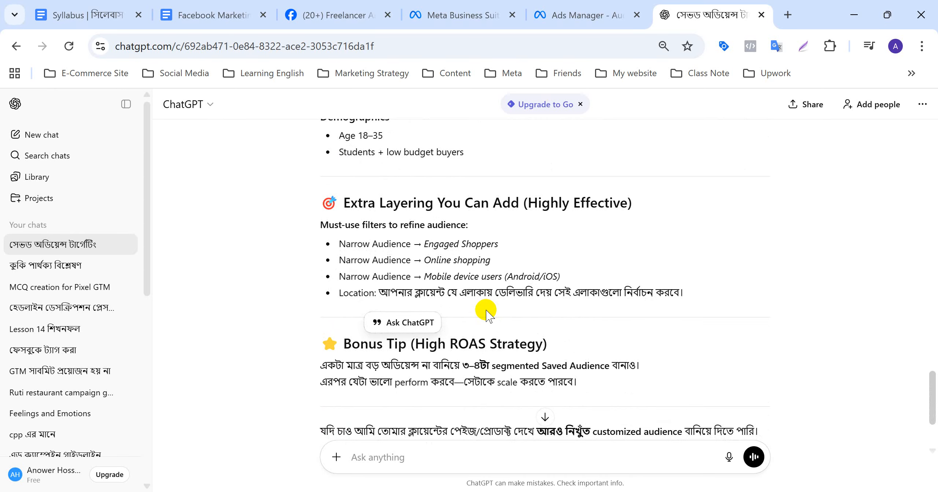
left_click(586, 15)
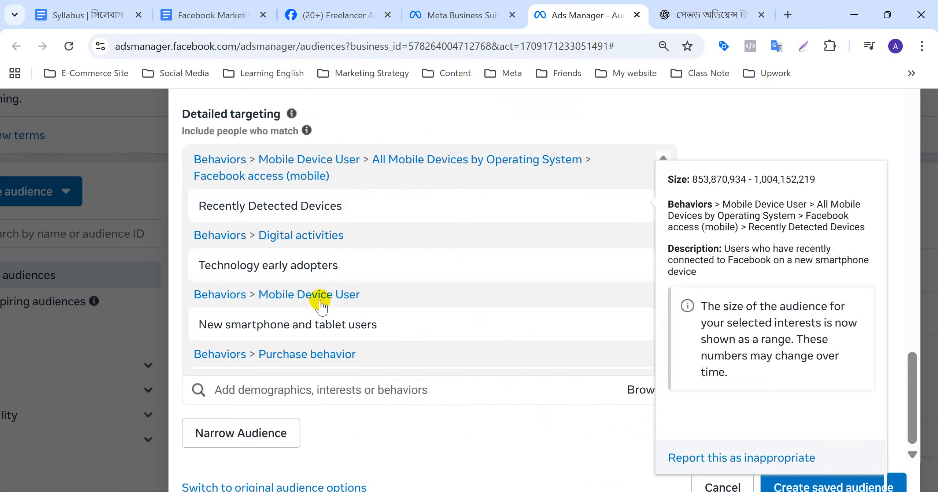
left_click(258, 389)
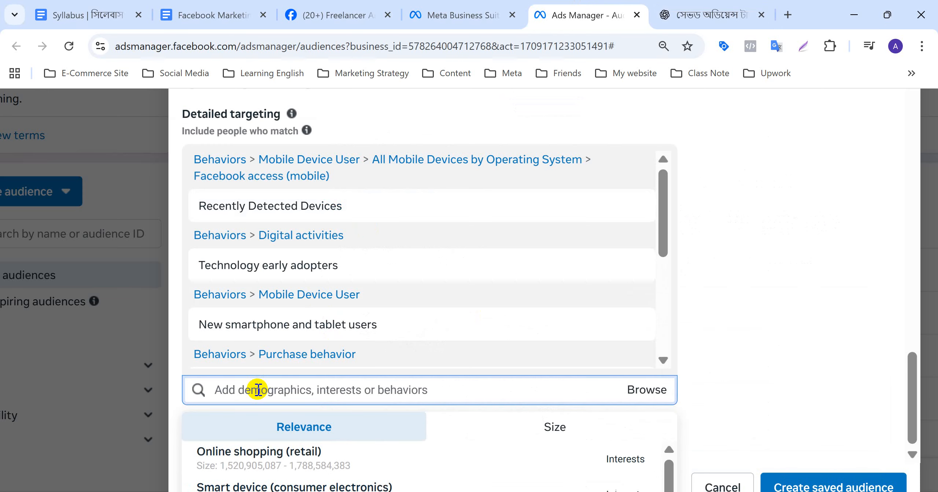
Search the detailed targeting for "university" and "music", adding the University (higher education) and Music (entertainment & media) interests
type("university")
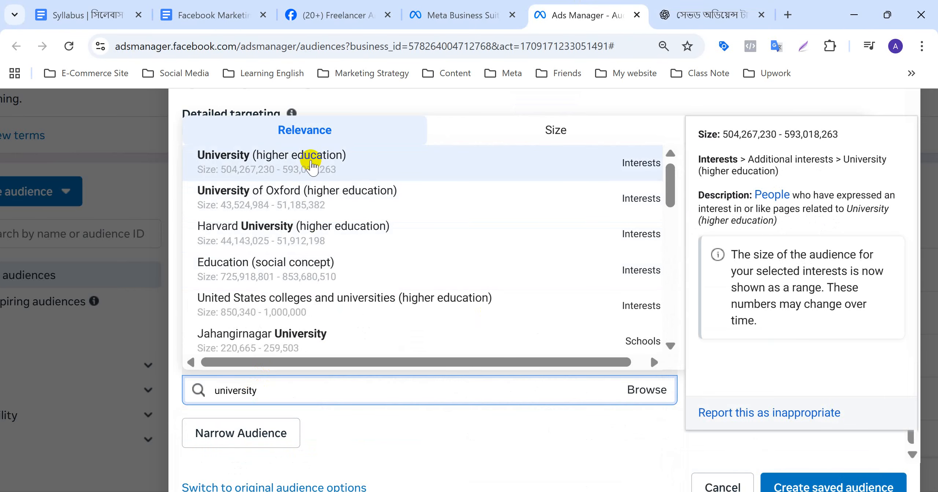
left_click(311, 163)
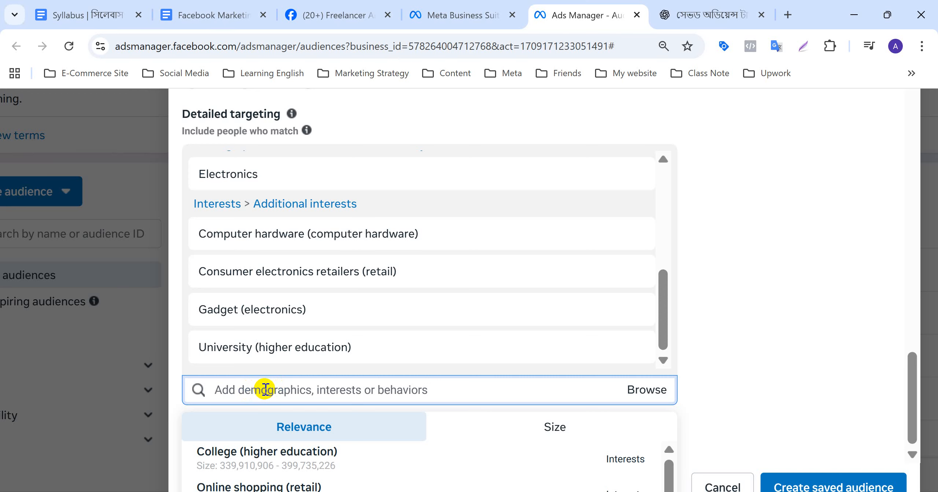
type("music")
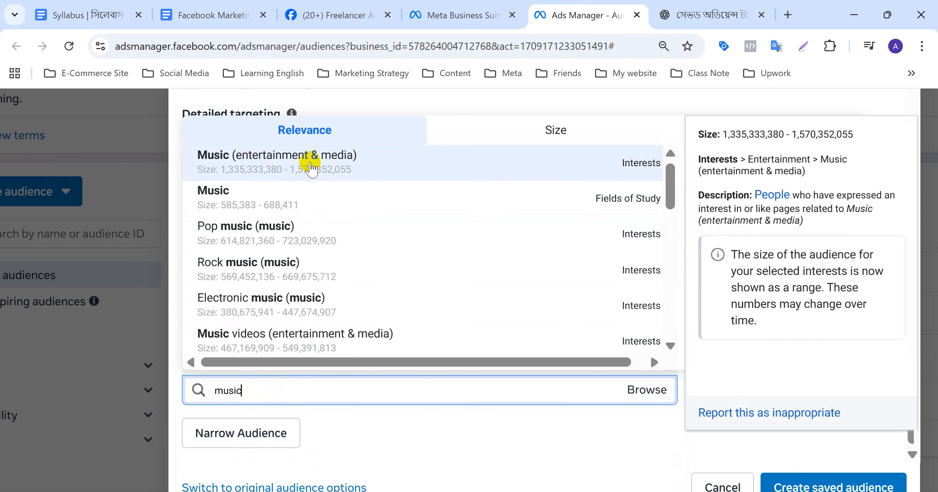
scroll(309, 167, "up", 1)
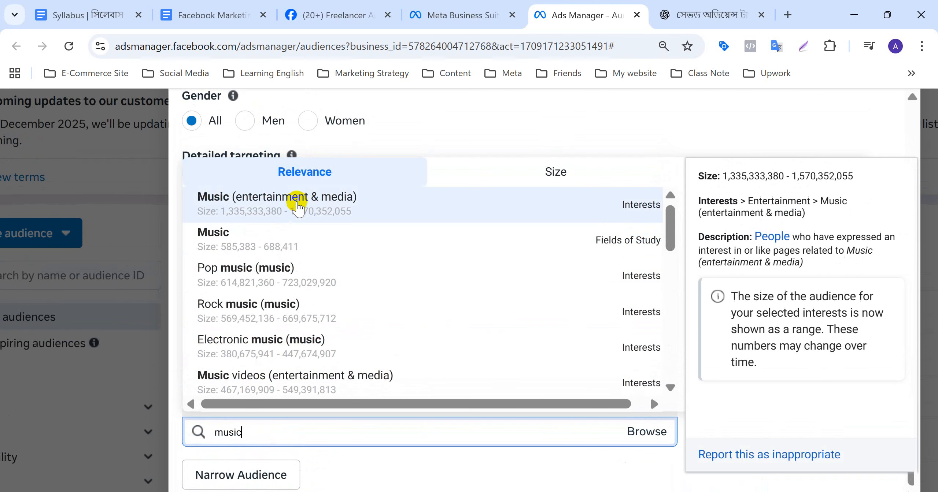
left_click(297, 203)
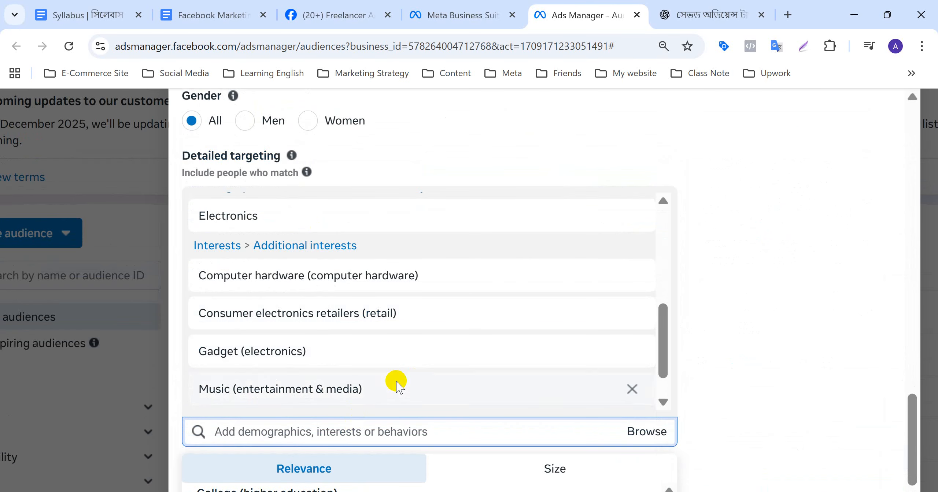
Look through the selected targeting options and add the suggested Online shopping (retail) interest
scroll(394, 384, "down", 1)
scroll(425, 324, "up", 3)
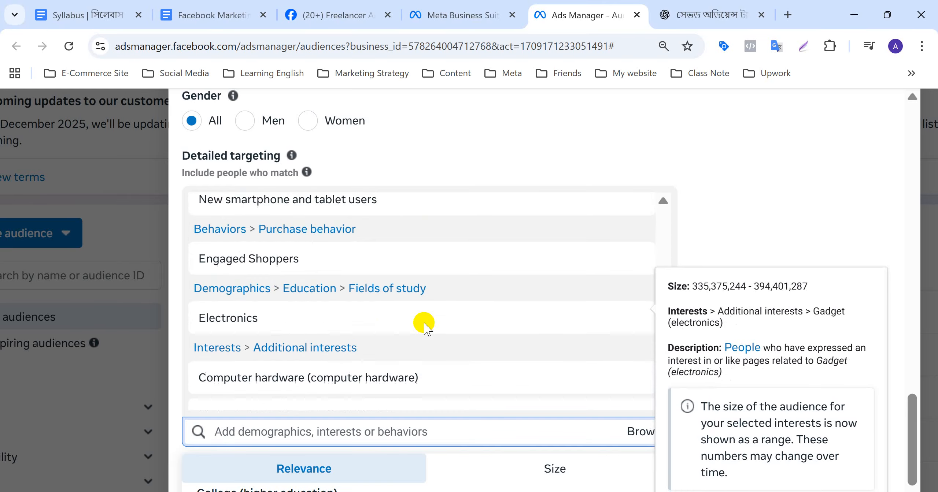
scroll(425, 323, "up", 3)
scroll(425, 323, "down", 6)
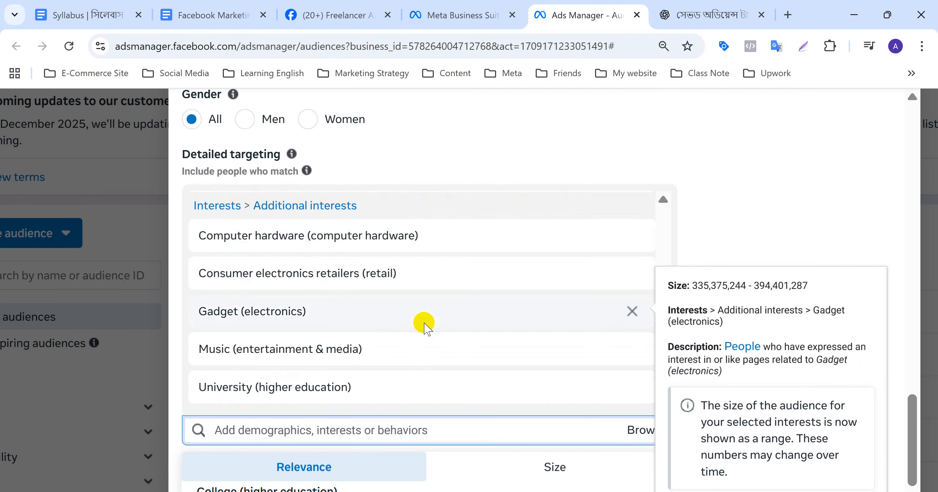
scroll(425, 323, "up", 5)
scroll(425, 323, "down", 5)
left_click(258, 435)
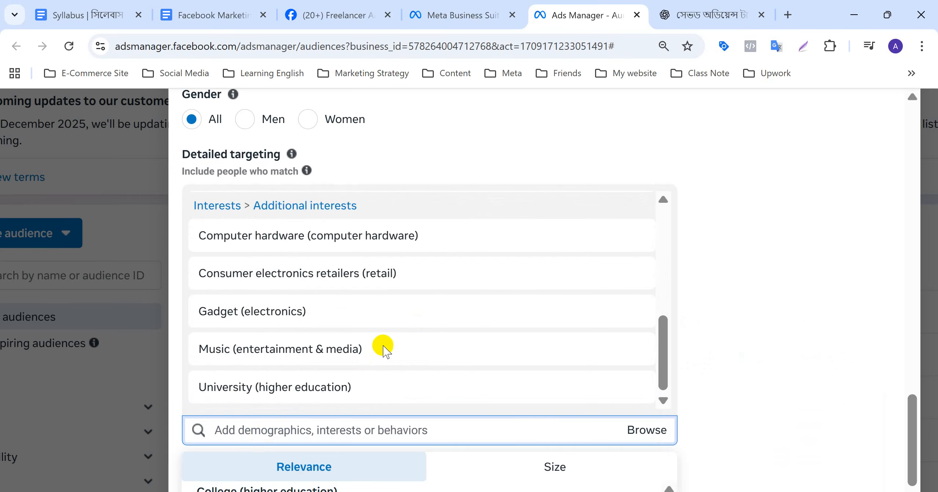
scroll(367, 312, "down", 2)
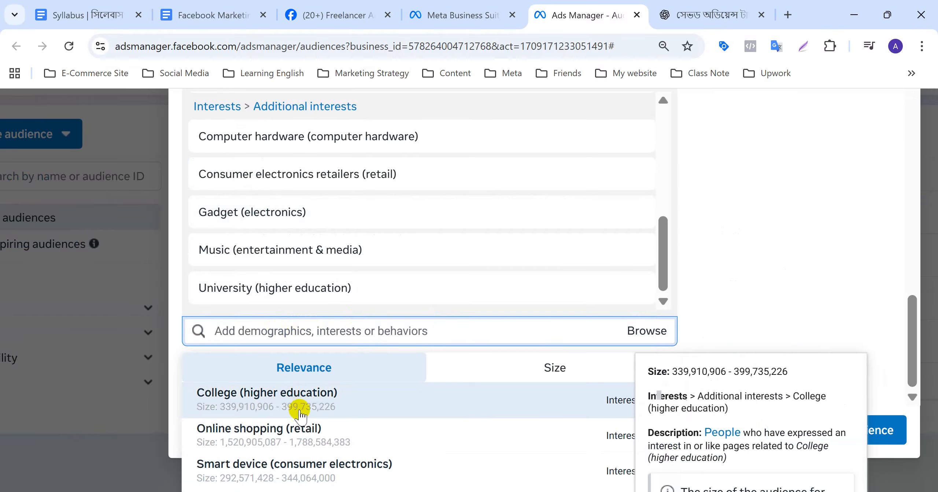
left_click(273, 439)
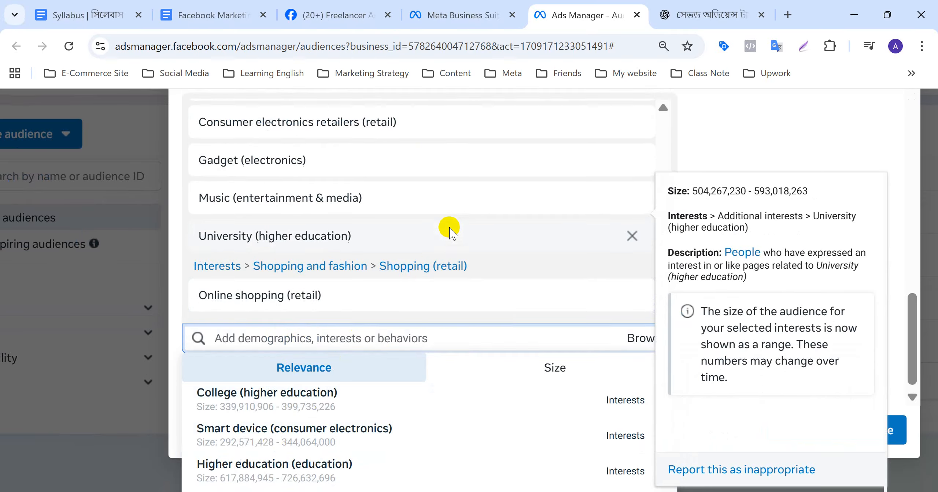
scroll(447, 227, "up", 4)
Browse the remaining detailed targeting suggestions, add the Travel (travel & tourism) interest, and close the suggestions
left_click(261, 326)
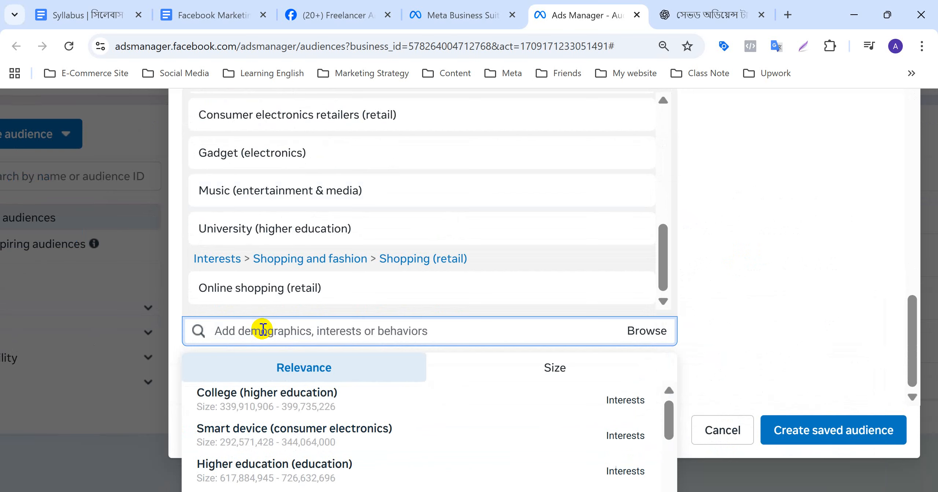
scroll(366, 423, "down", 3)
scroll(366, 425, "down", 3)
scroll(367, 425, "down", 5)
scroll(367, 425, "down", 1)
scroll(366, 424, "up", 3)
scroll(366, 425, "down", 3)
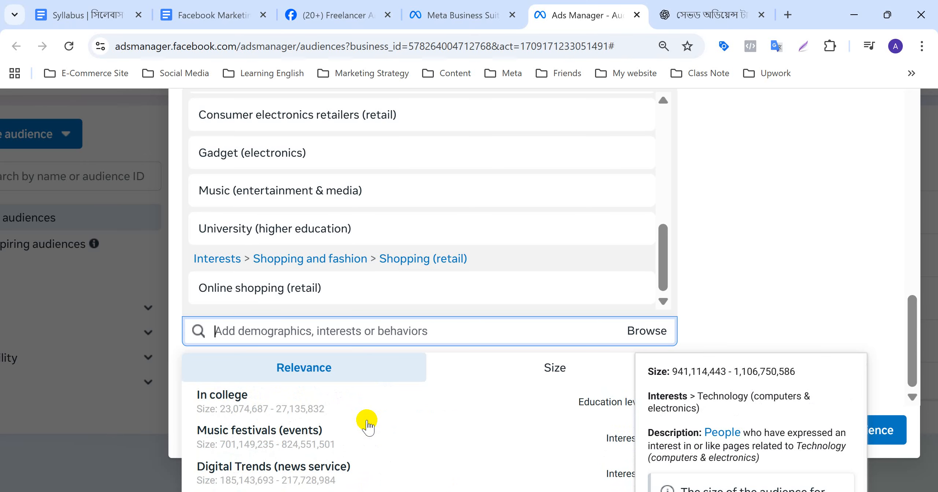
scroll(368, 425, "down", 3)
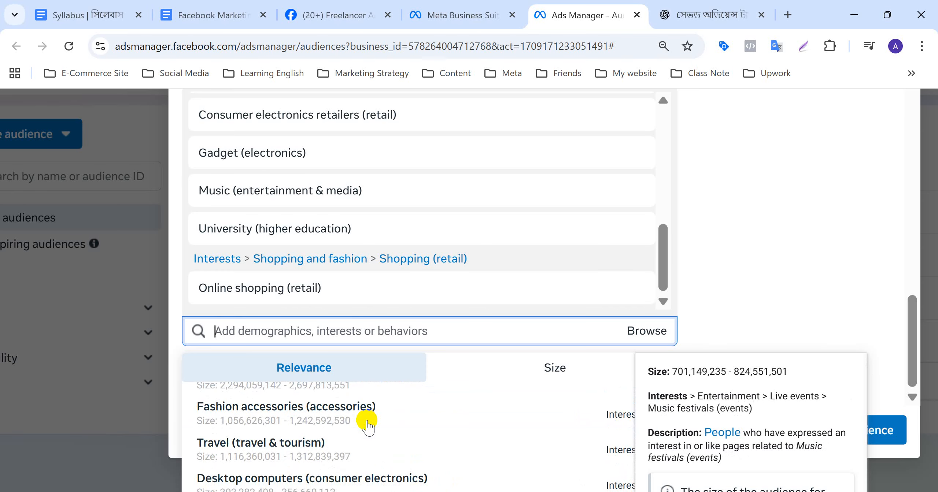
scroll(367, 425, "down", 1)
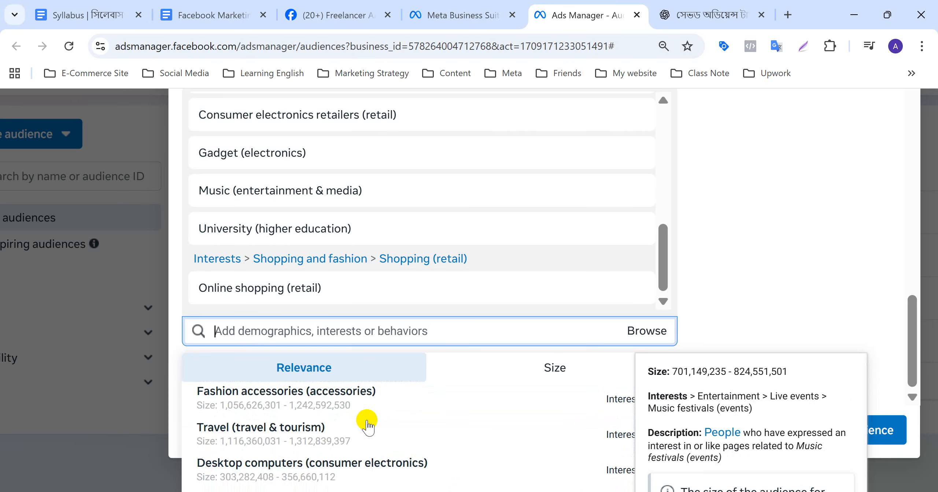
left_click(297, 435)
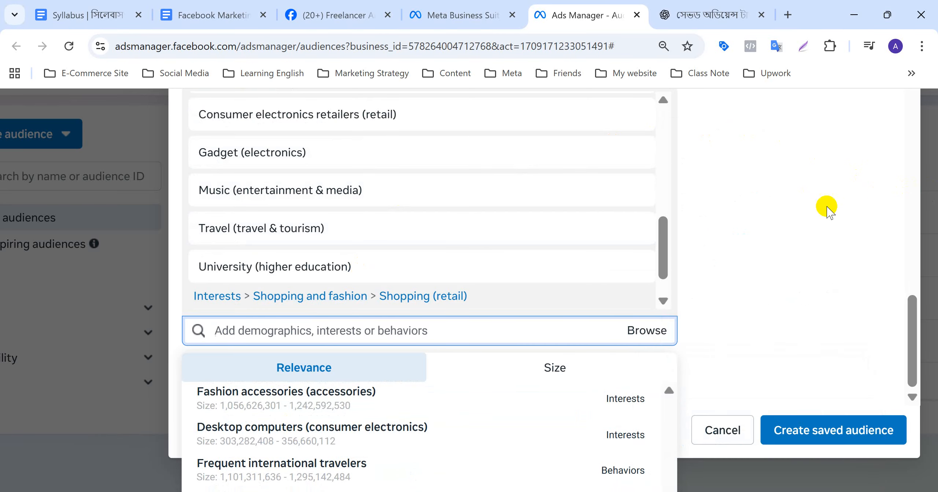
scroll(336, 419, "down", 2)
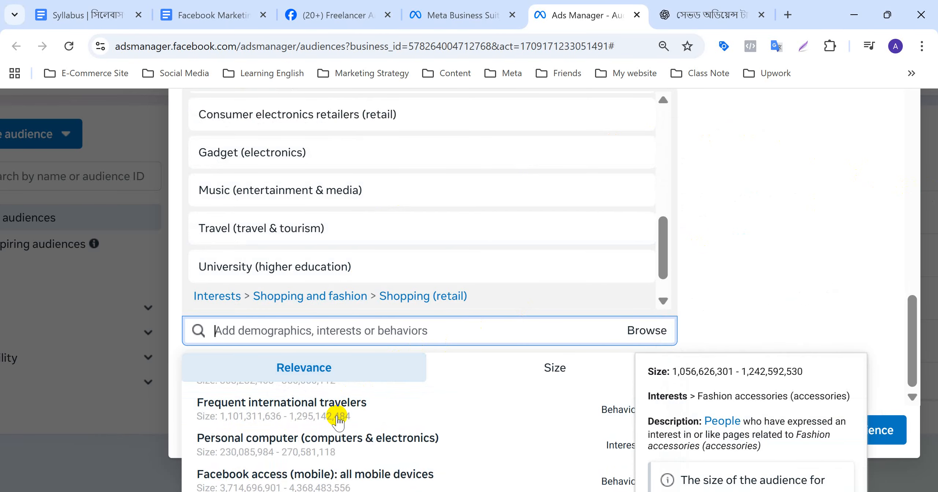
left_click(742, 131)
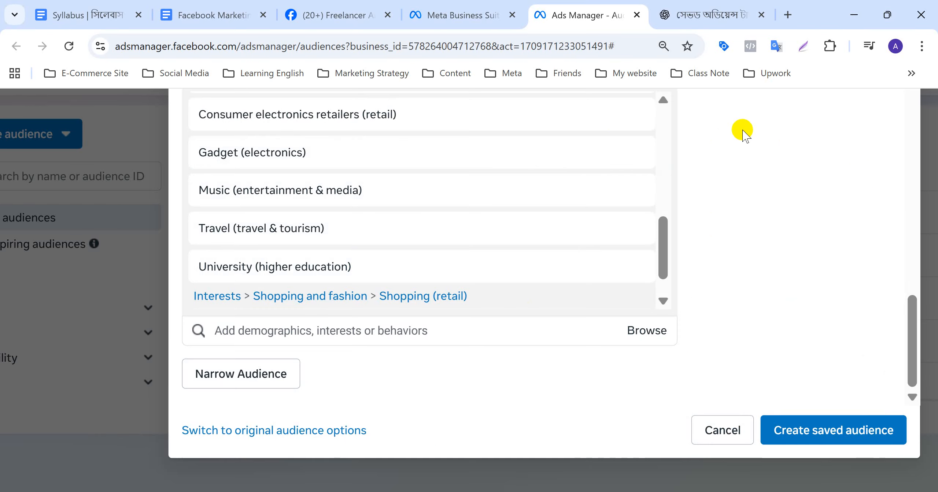
Check the estimated audience size and narrow the audience to people who must also match the Engaged Shoppers behavior
scroll(776, 141, "up", 10)
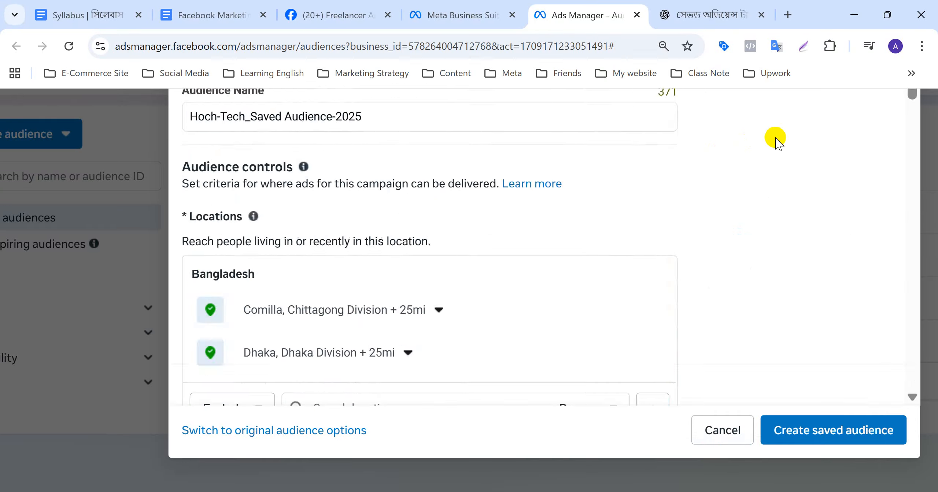
scroll(776, 141, "up", 8)
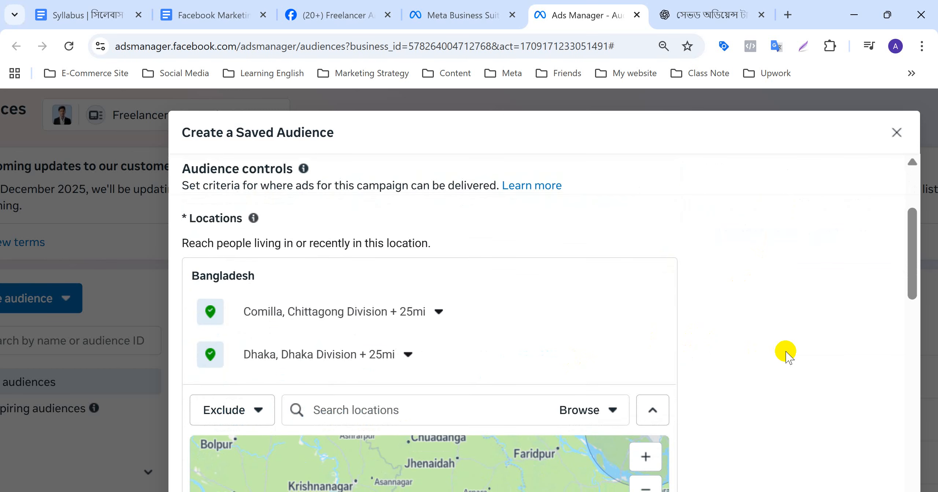
scroll(787, 354, "up", 4)
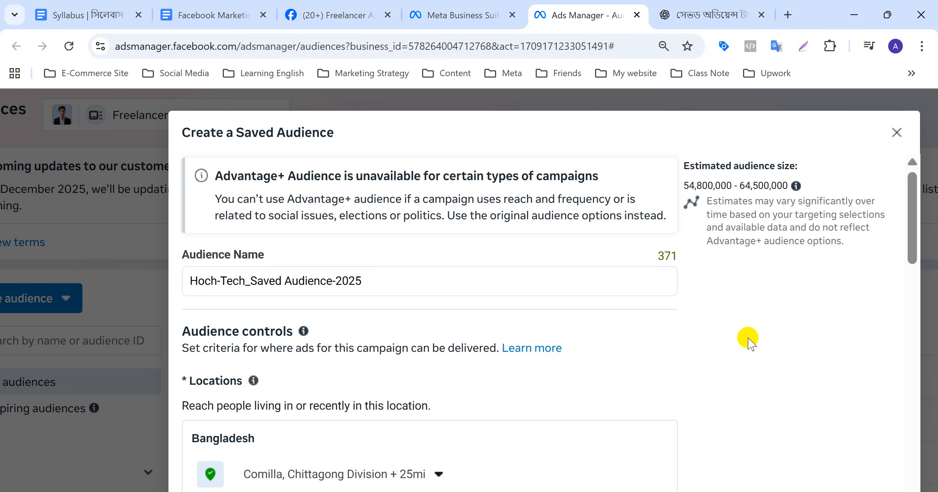
scroll(748, 339, "down", 15)
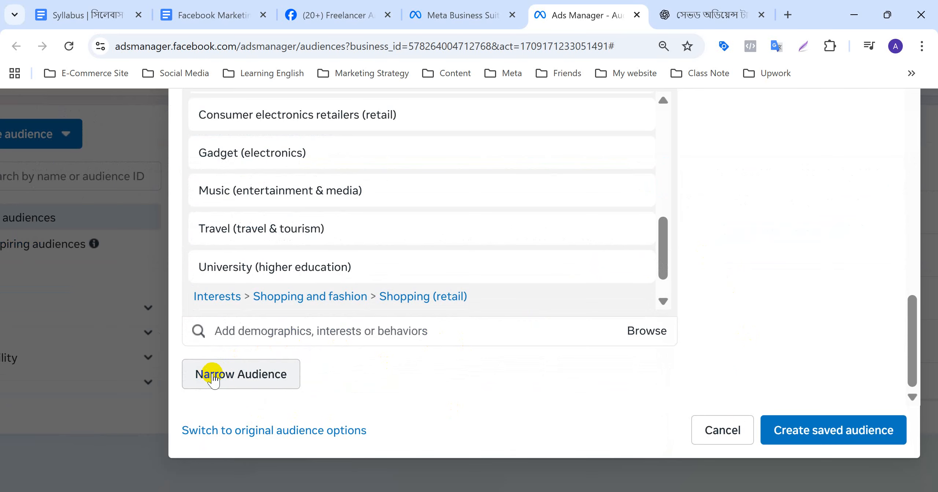
left_click(228, 376)
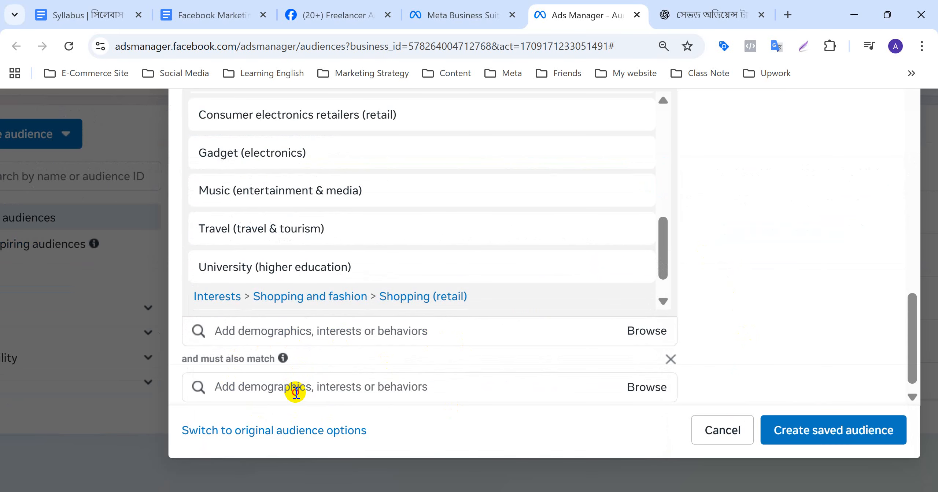
left_click(294, 389)
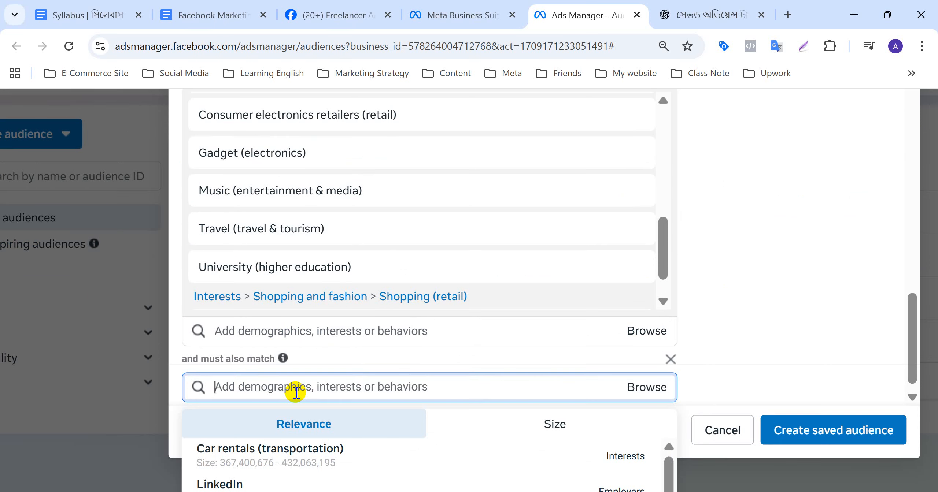
type("en")
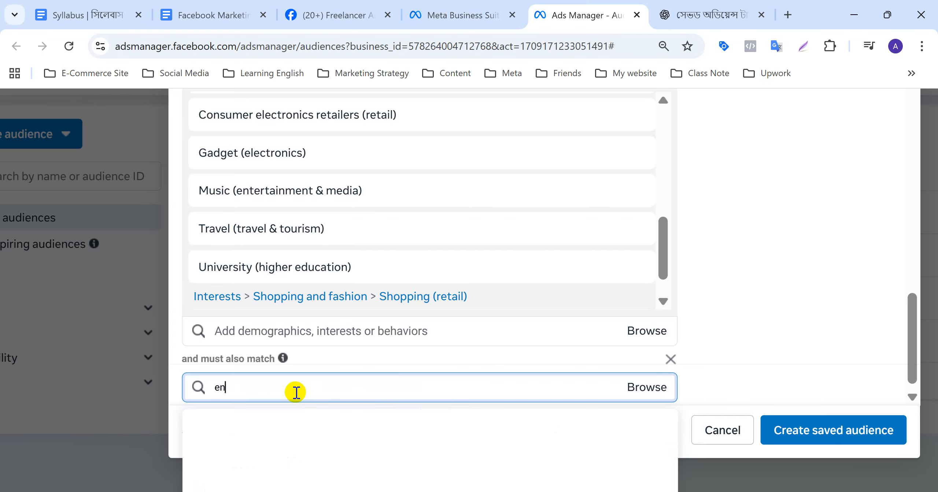
type("ga")
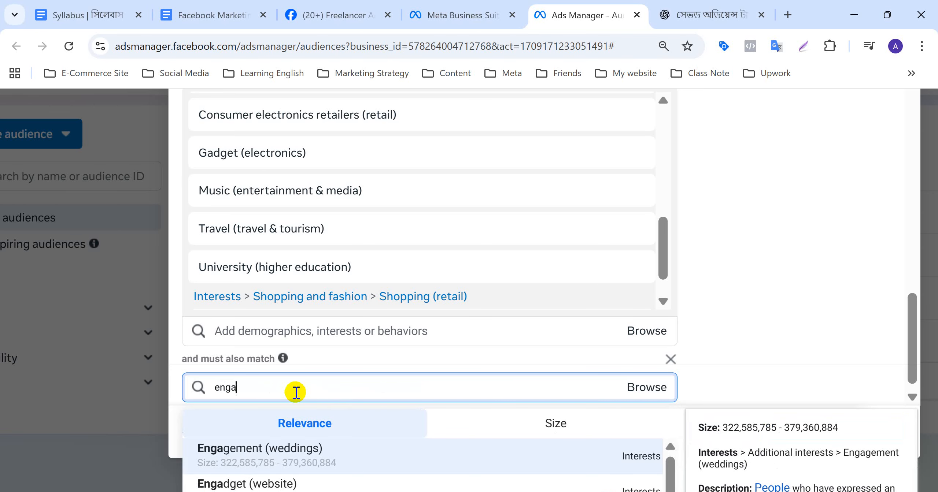
type("ge")
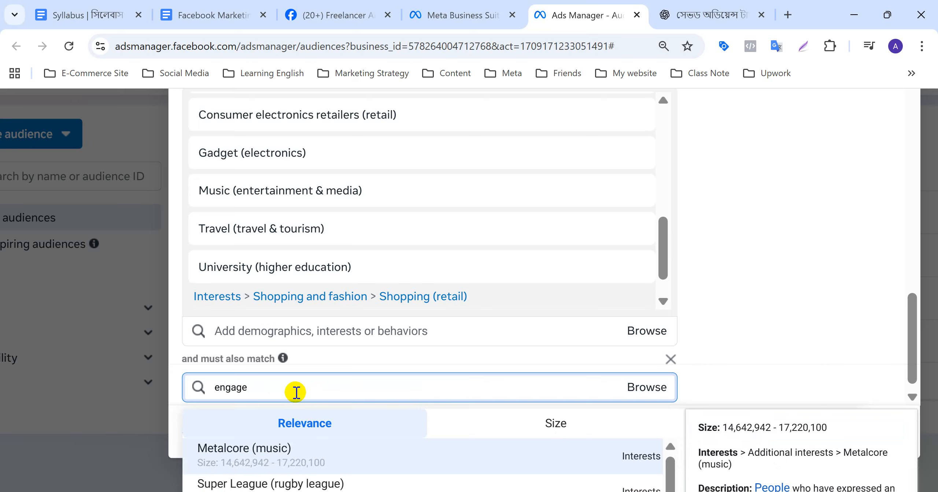
type("d shoppers")
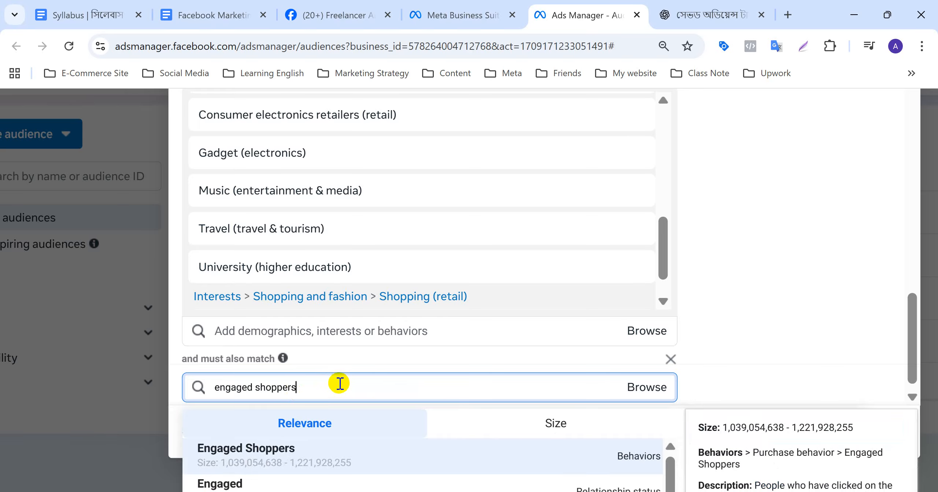
left_click(320, 461)
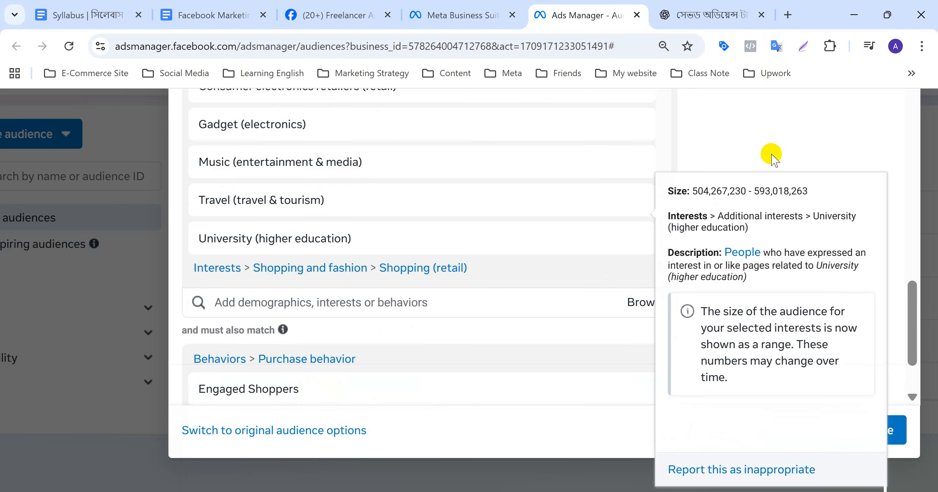
Review the narrowed audience's estimated size and compare the included interests with the additional Engaged Shoppers condition
scroll(772, 146, "up", 10)
scroll(772, 141, "up", 4)
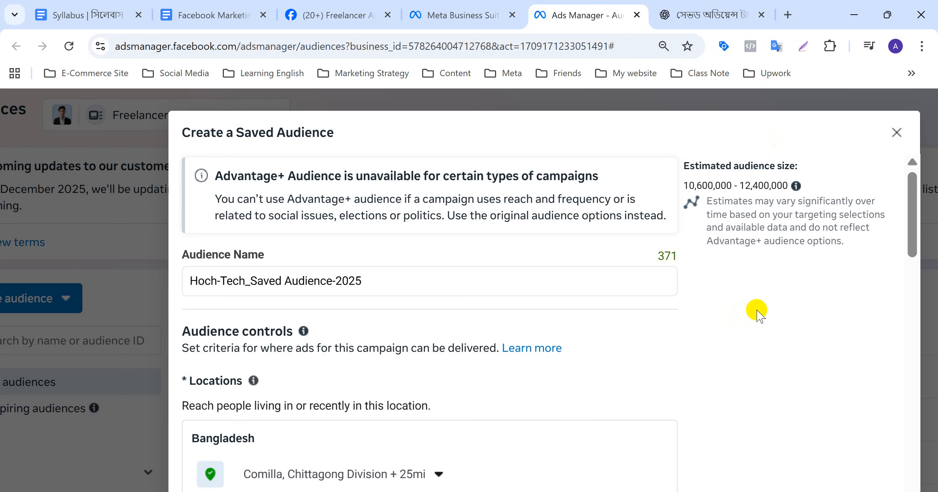
scroll(756, 310, "down", 15)
scroll(756, 311, "left", 3)
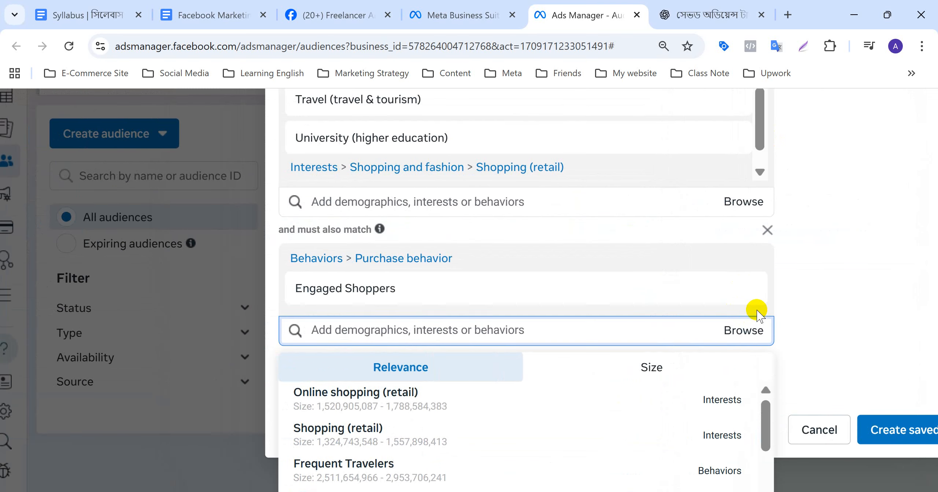
left_click(842, 290)
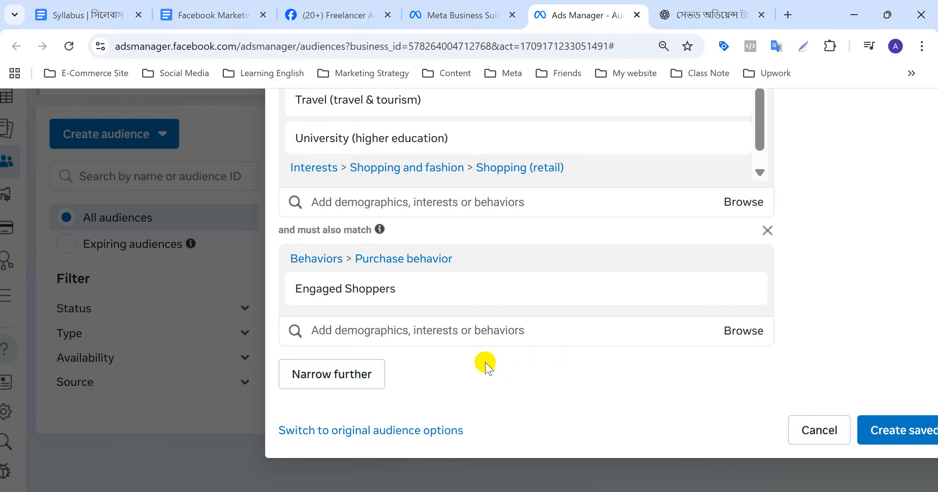
scroll(540, 304, "up", 3)
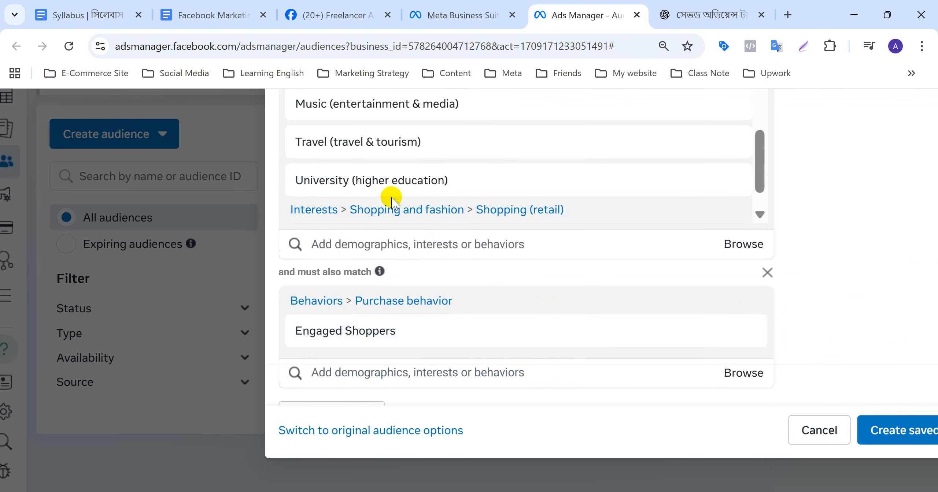
scroll(392, 199, "up", 2)
mouse_move(496, 172)
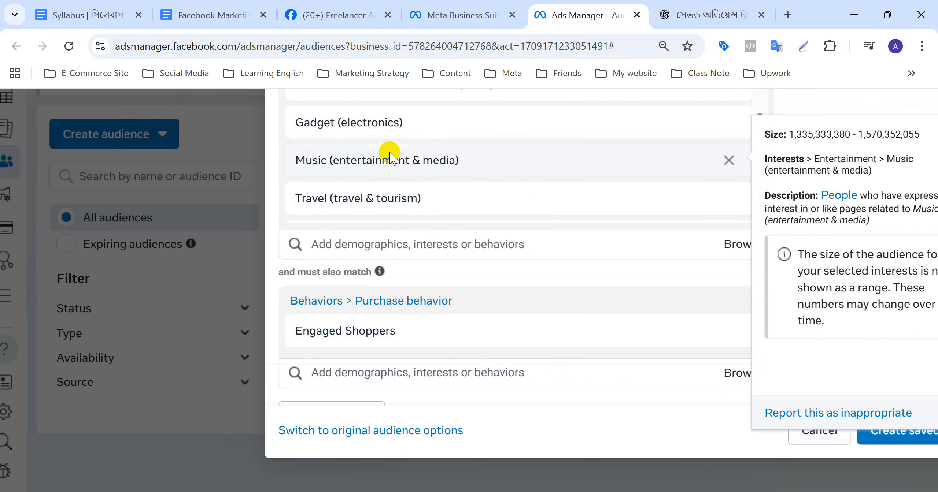
scroll(429, 176, "down", 2)
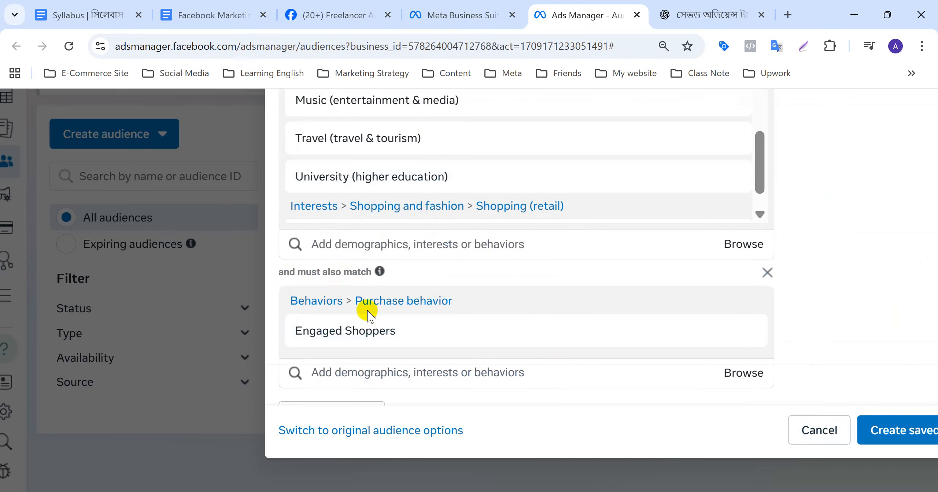
mouse_move(310, 330)
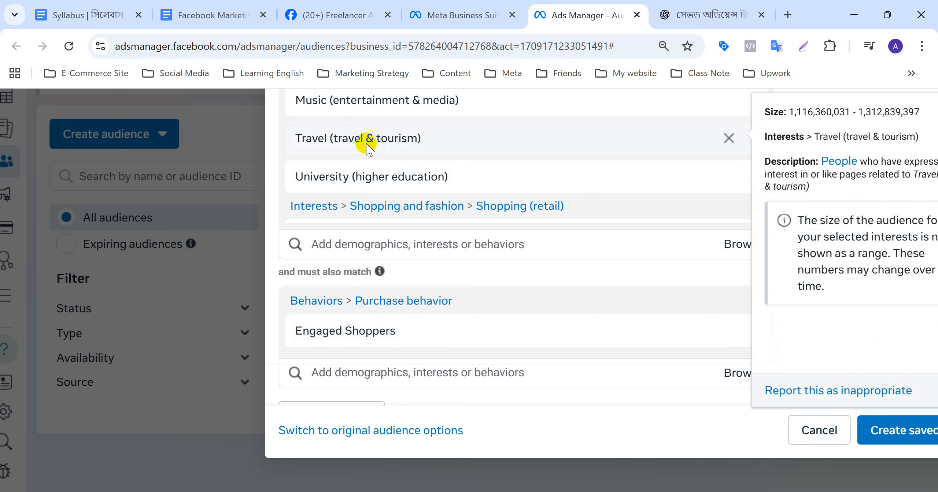
Review the estimated audience size, the included interests and the Engaged Shoppers narrowing condition in the saved audience form
mouse_move(411, 329)
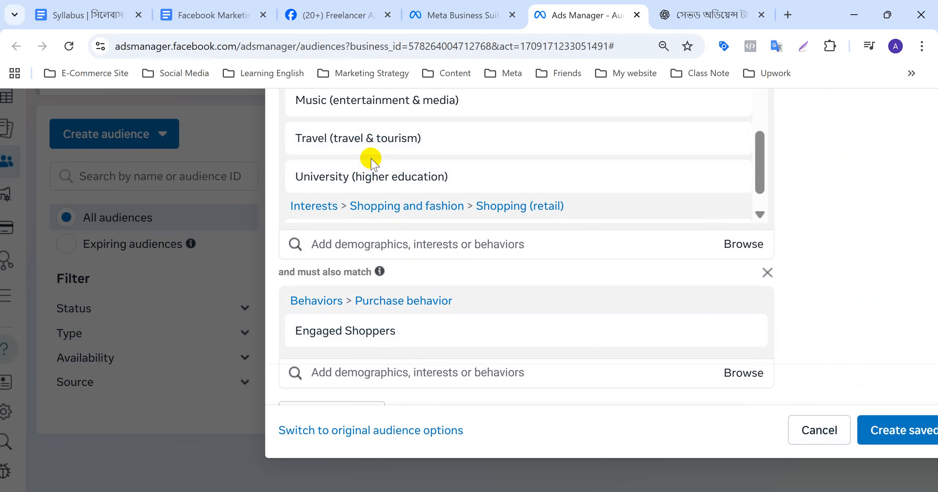
mouse_move(376, 154)
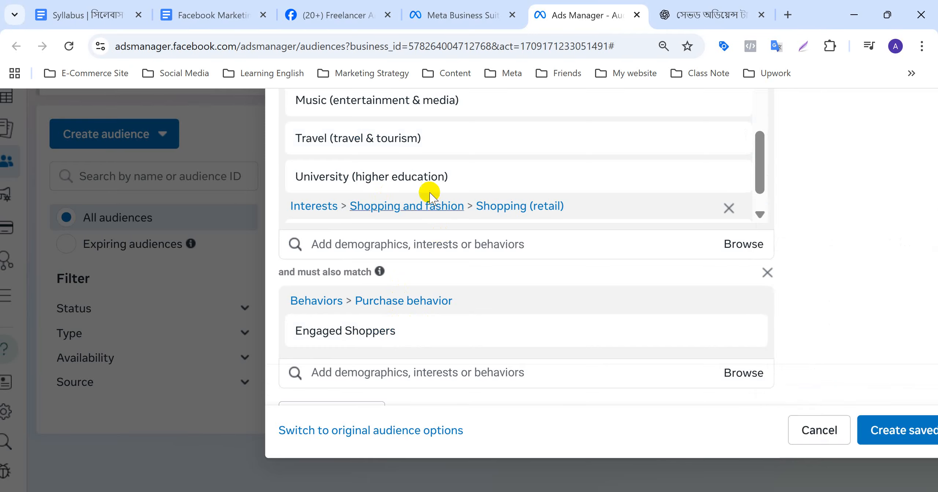
scroll(842, 169, "up", 15)
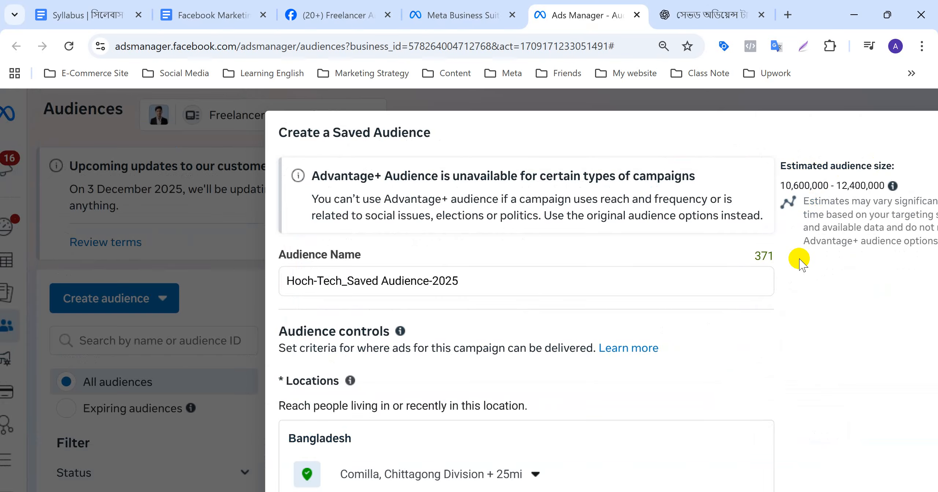
scroll(799, 259, "down", 15)
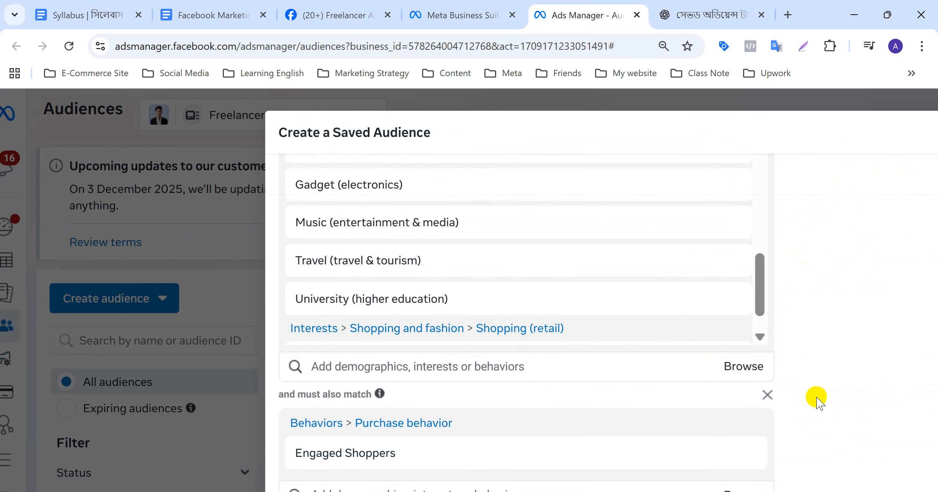
scroll(816, 398, "down", 5)
mouse_move(606, 293)
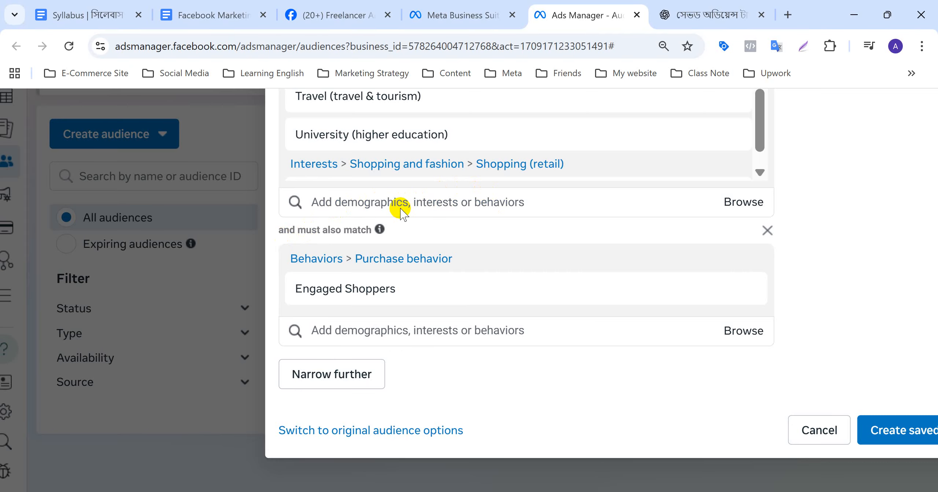
Switch to ChatGPT, read the Budget Gadget Seekers set and the extra layering suggestions, and return to Ads Manager
left_click(674, 15)
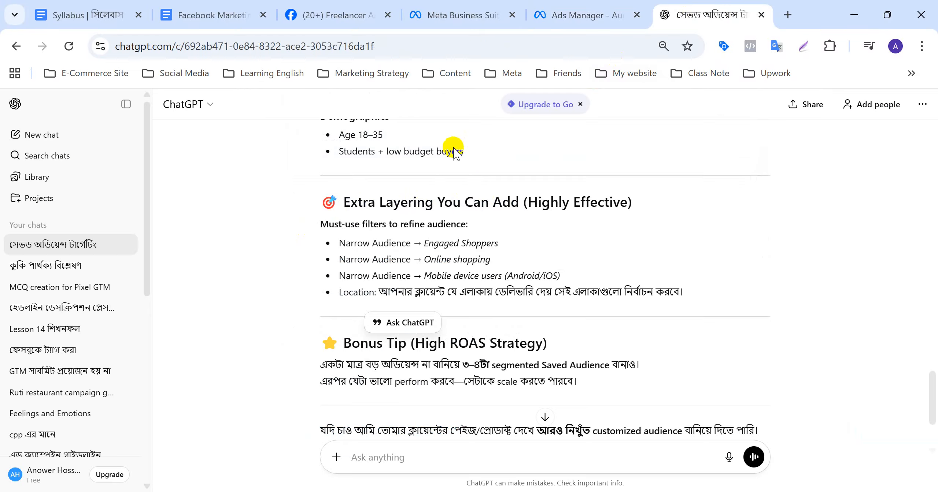
scroll(375, 239, "up", 6)
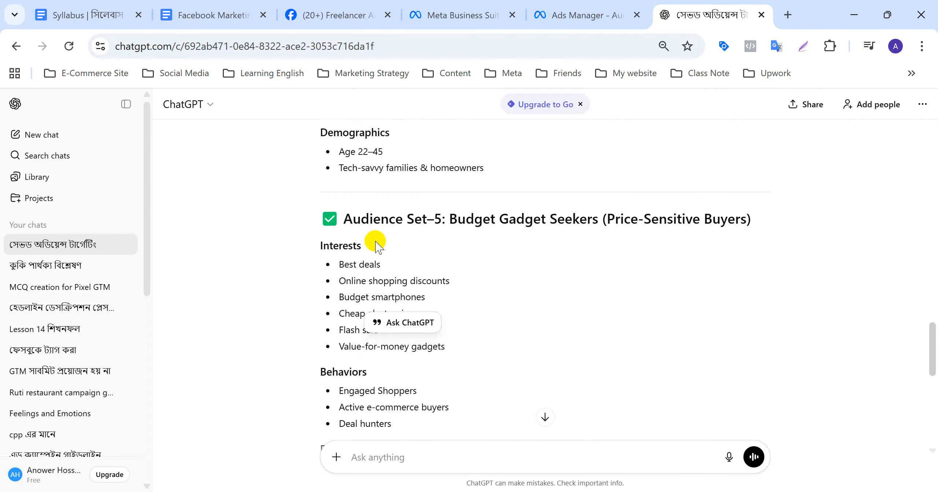
scroll(377, 245, "down", 5)
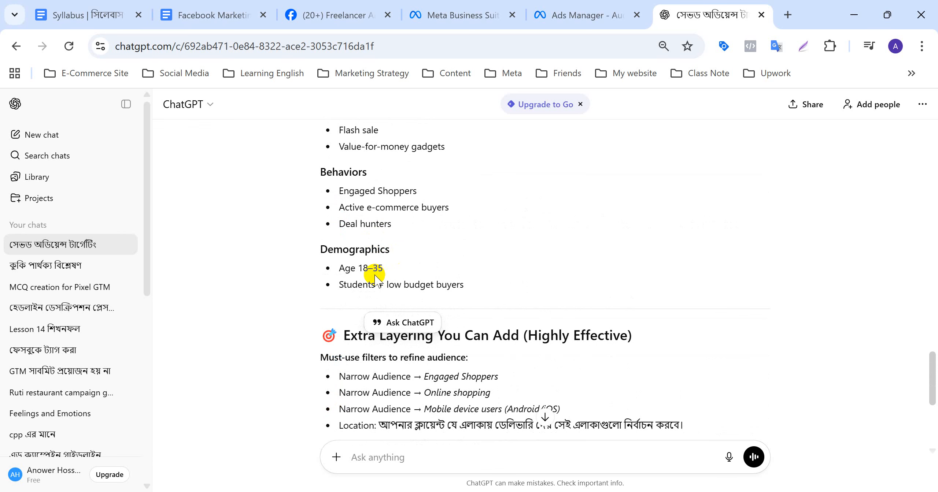
scroll(376, 275, "up", 4)
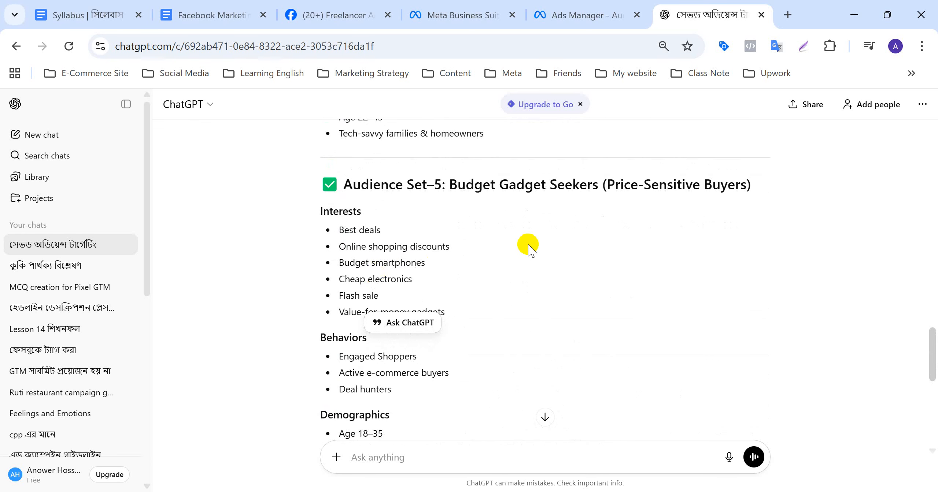
scroll(527, 245, "up", 1)
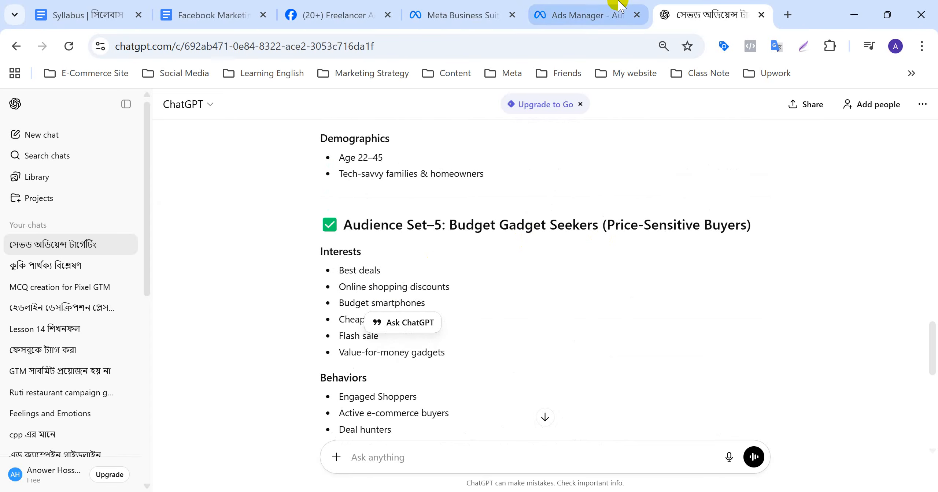
left_click(605, 14)
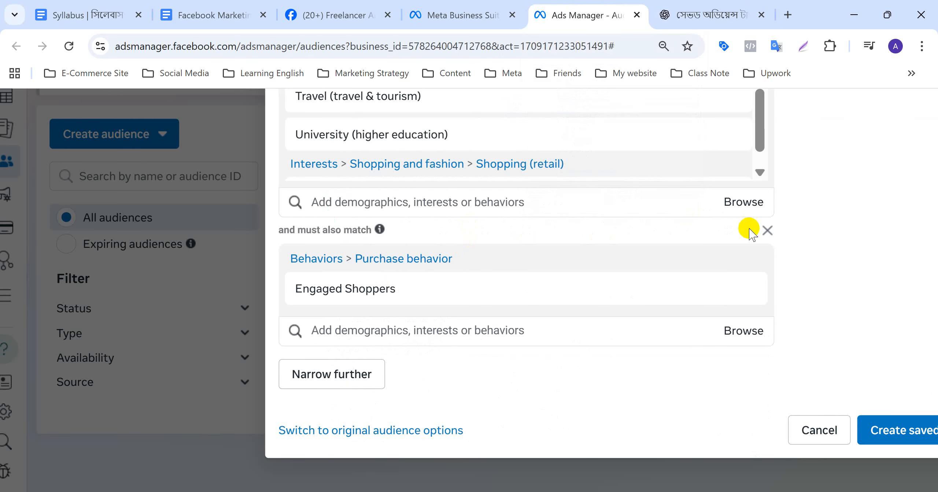
Check the audience name and the Bangladesh location in the saved audience form, and collapse the locations map
key("ctrl+minus")
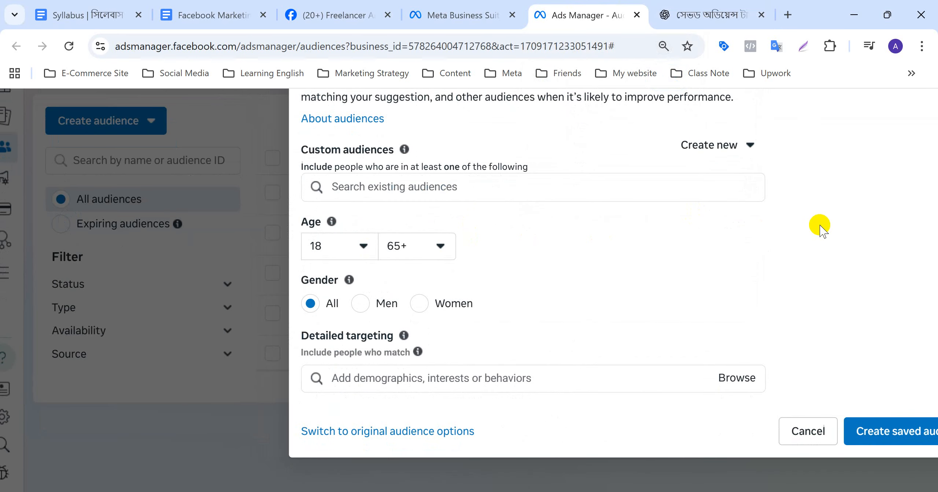
key("ctrl+plus")
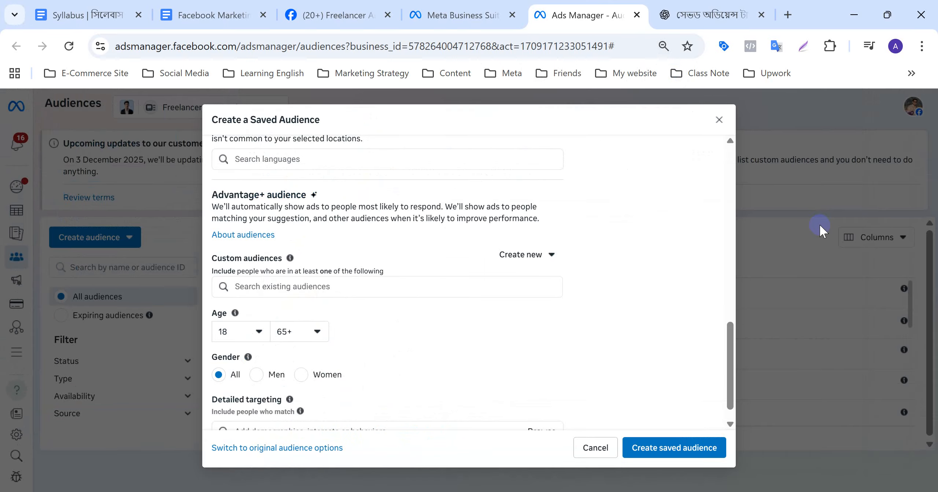
scroll(373, 210, "up", 10)
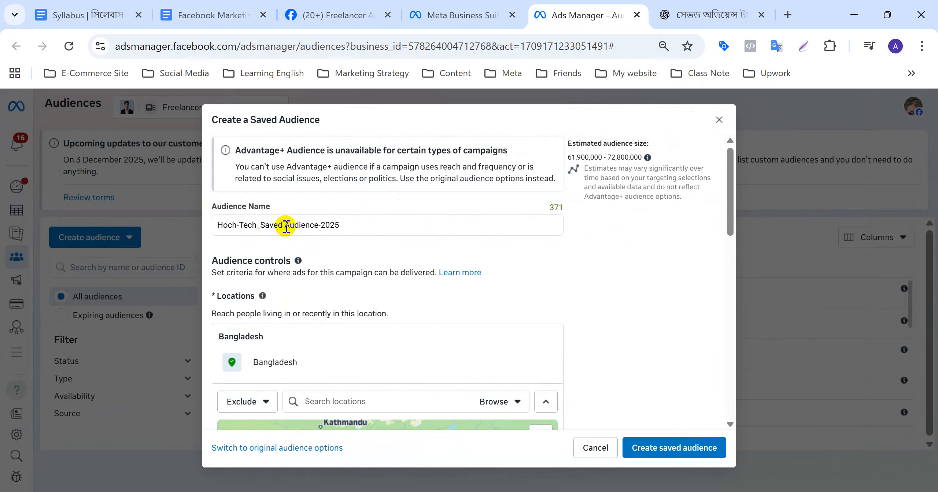
scroll(502, 291, "down", 3)
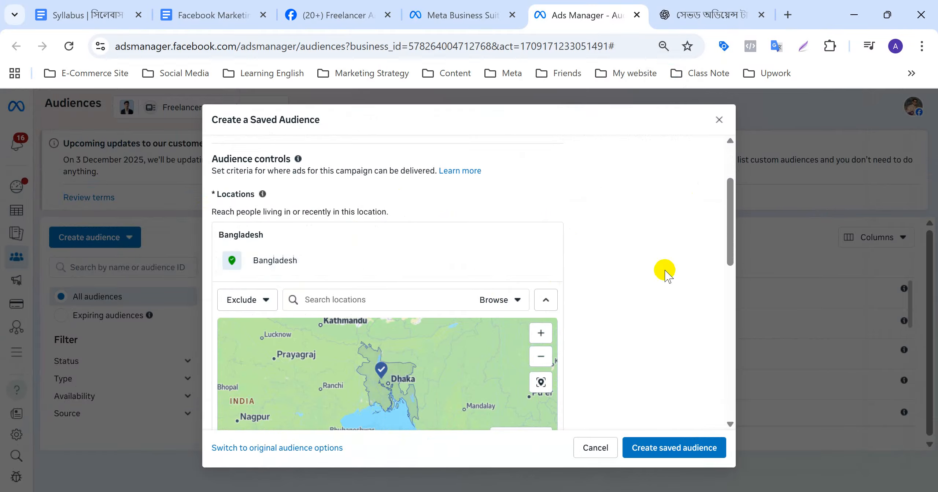
left_click(547, 301)
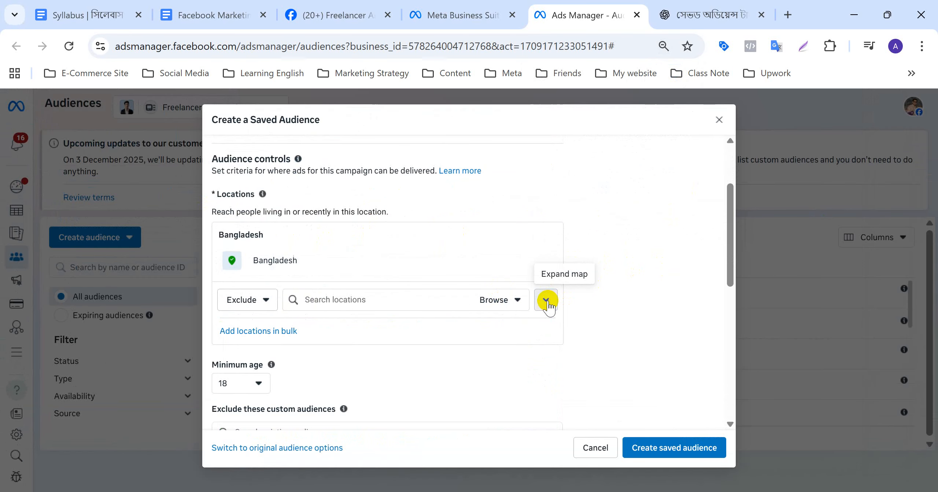
scroll(592, 300, "down", 2)
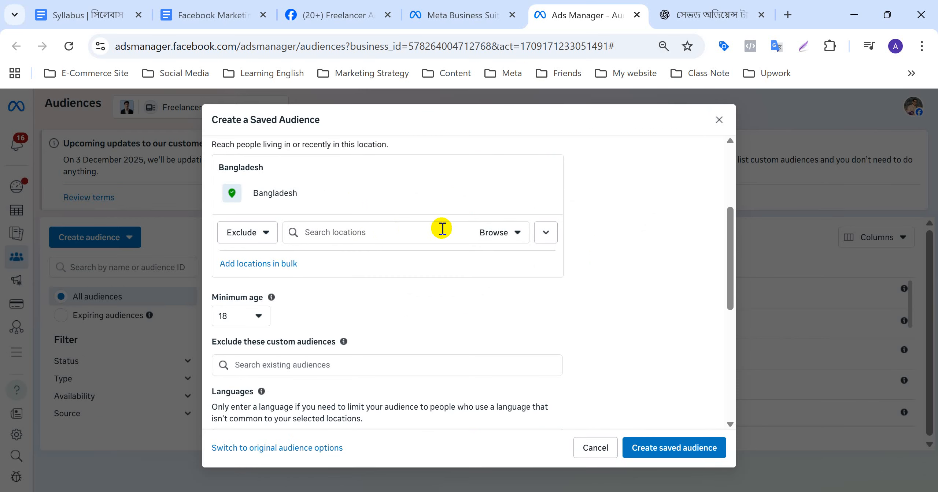
left_click(547, 232)
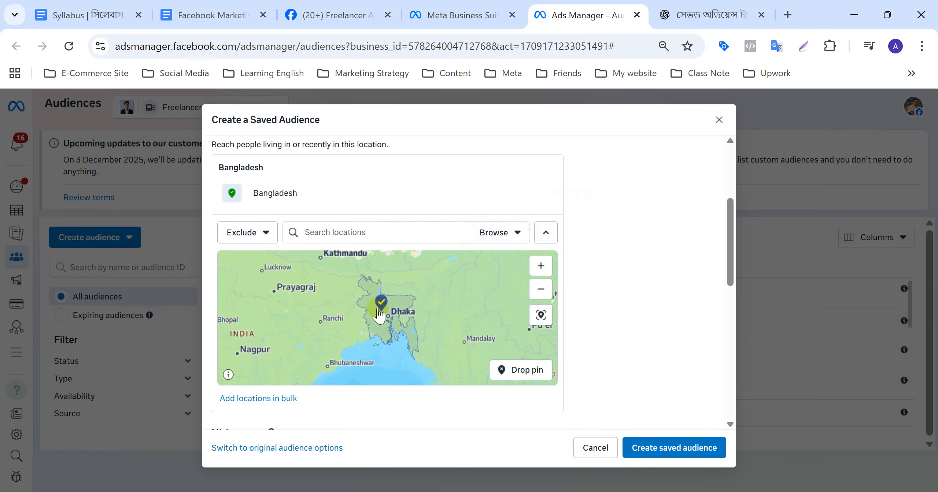
left_click(546, 235)
scroll(418, 300, "down", 3)
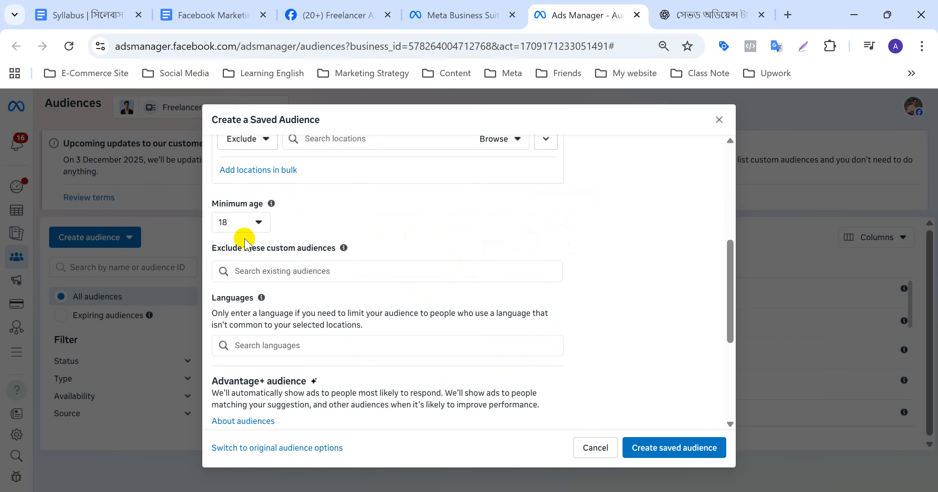
Review the minimum age, languages, custom audience, age, gender and detailed targeting settings along with the estimated audience size
scroll(469, 224, "down", 4)
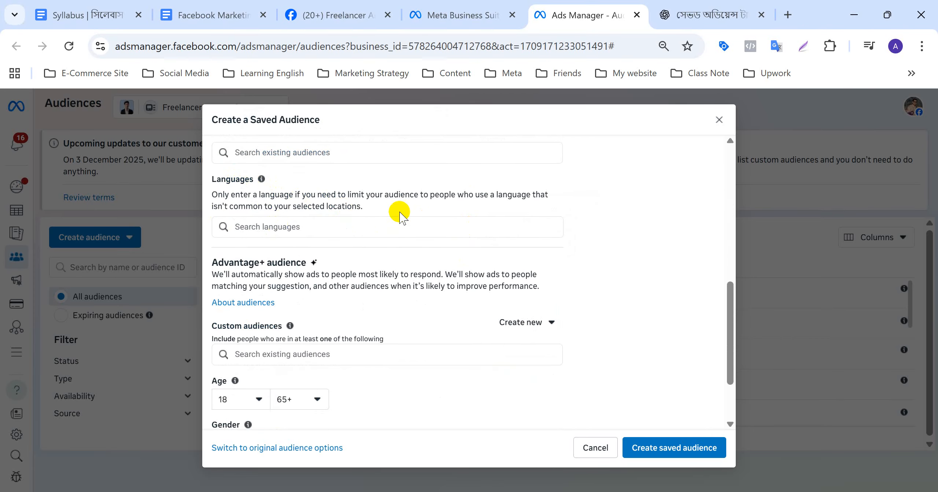
scroll(401, 216, "up", 2)
left_click(235, 296)
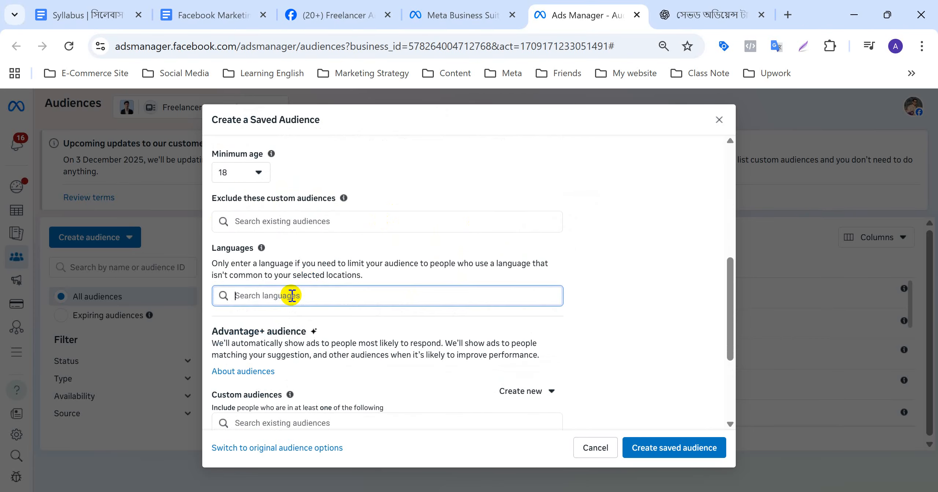
scroll(481, 278, "down", 3)
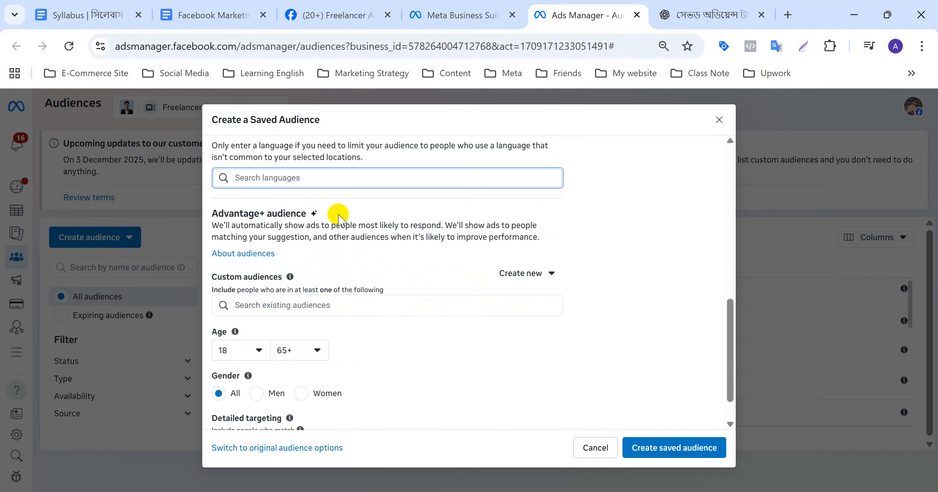
scroll(339, 216, "down", 1)
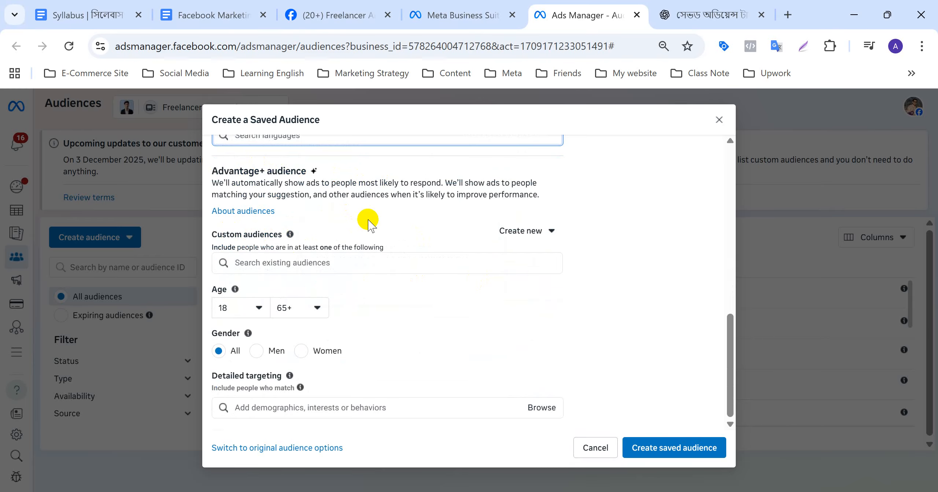
scroll(368, 219, "up", 1)
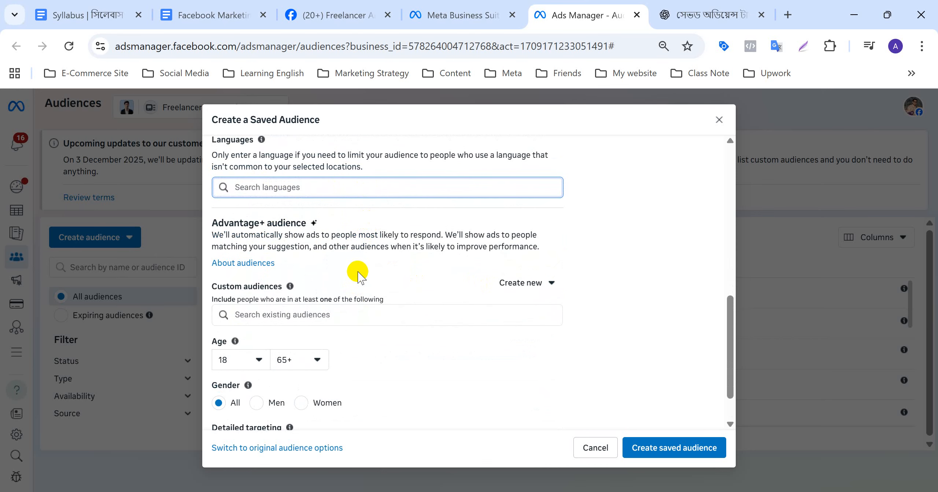
scroll(359, 273, "down", 1)
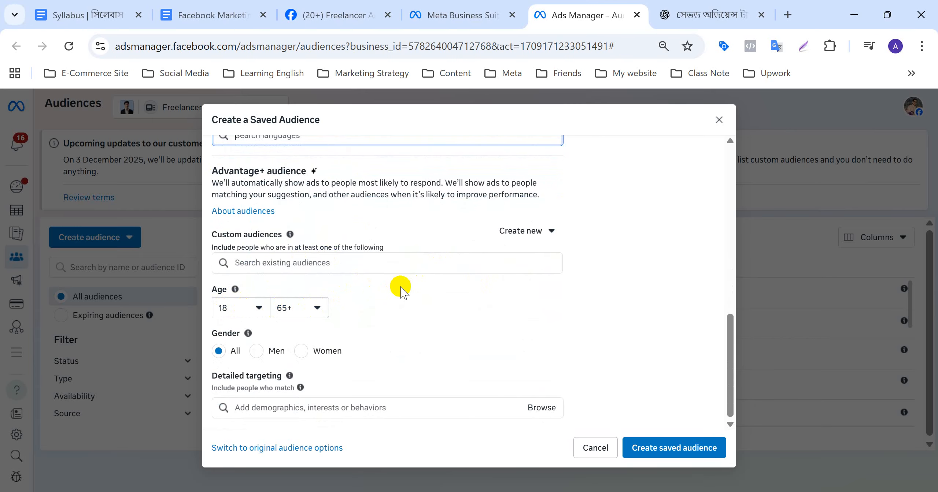
scroll(475, 275, "up", 10)
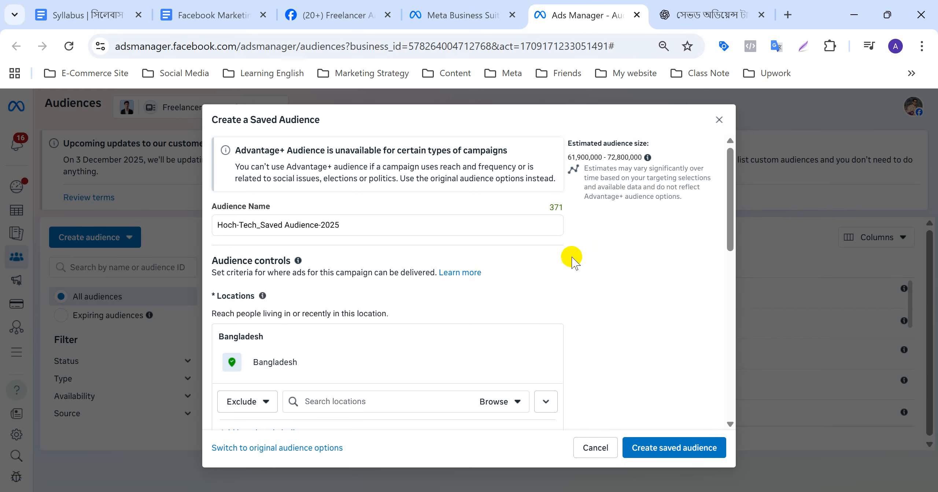
scroll(482, 262, "down", 10)
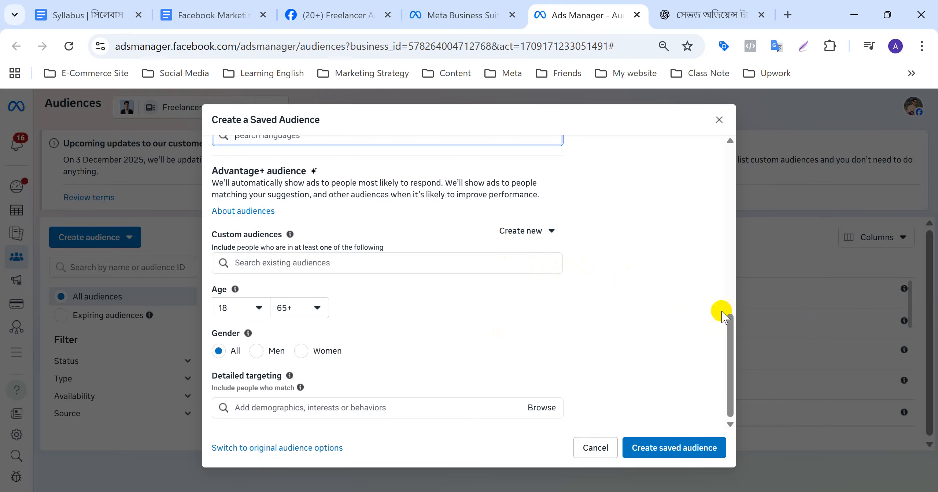
scroll(429, 304, "up", 10)
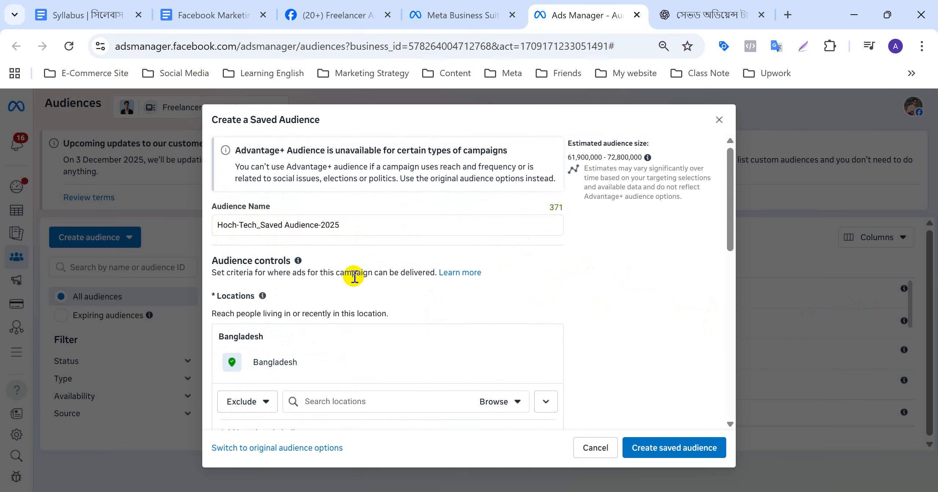
Recheck the Bangladesh location, age, gender and targeting settings, and create the saved audience Hoch-Tech_Saved Audience-2025
scroll(366, 314, "down", 3)
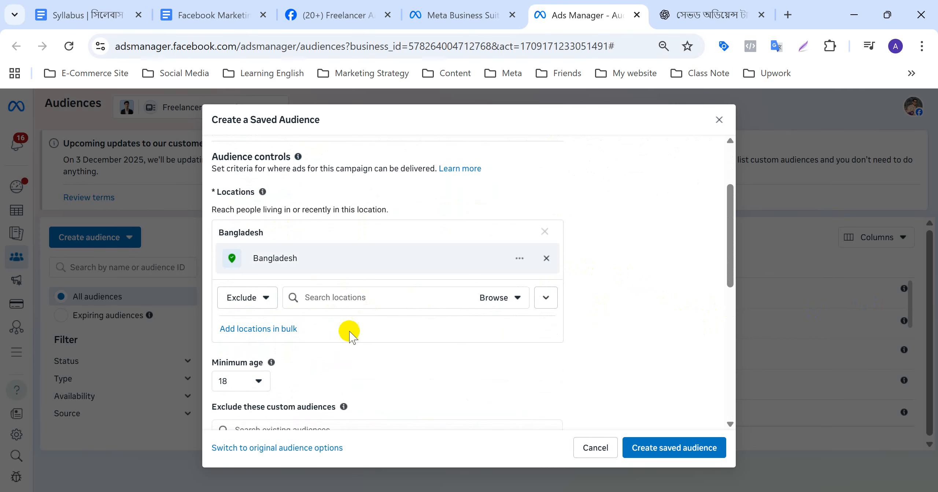
scroll(352, 353, "down", 6)
scroll(355, 353, "up", 1)
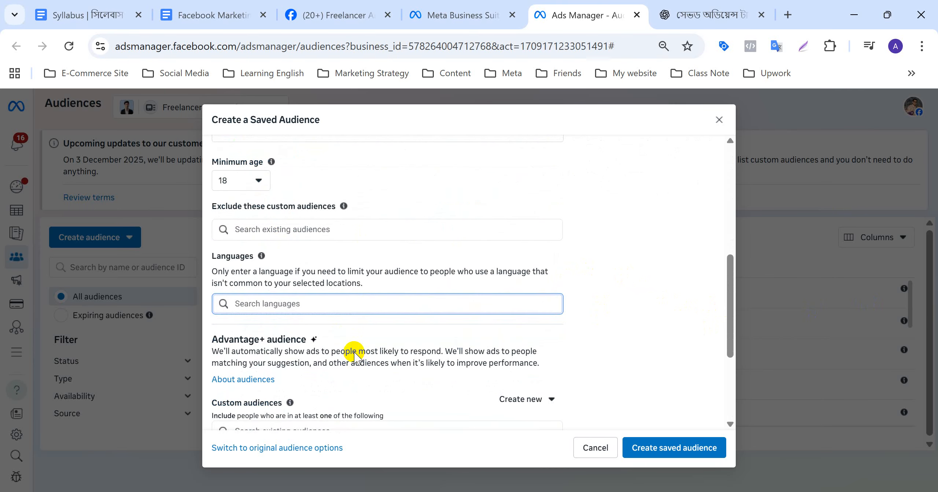
scroll(354, 353, "down", 5)
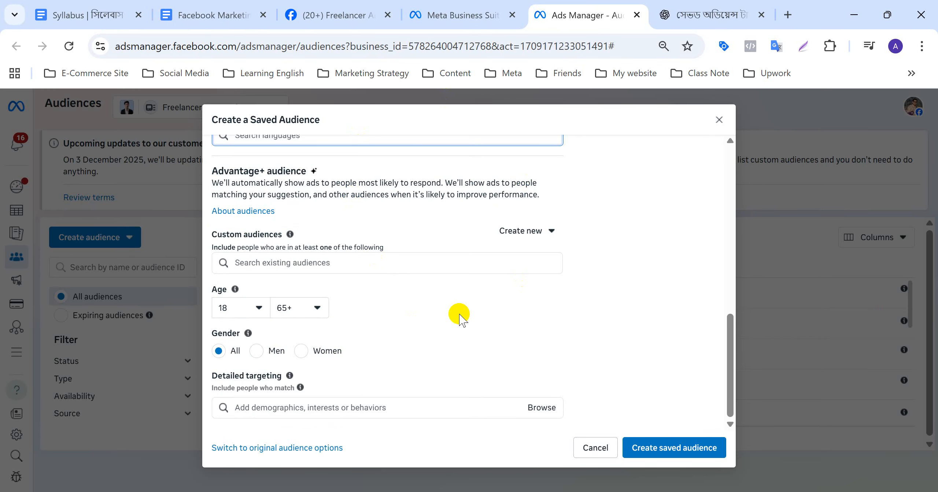
left_click(684, 451)
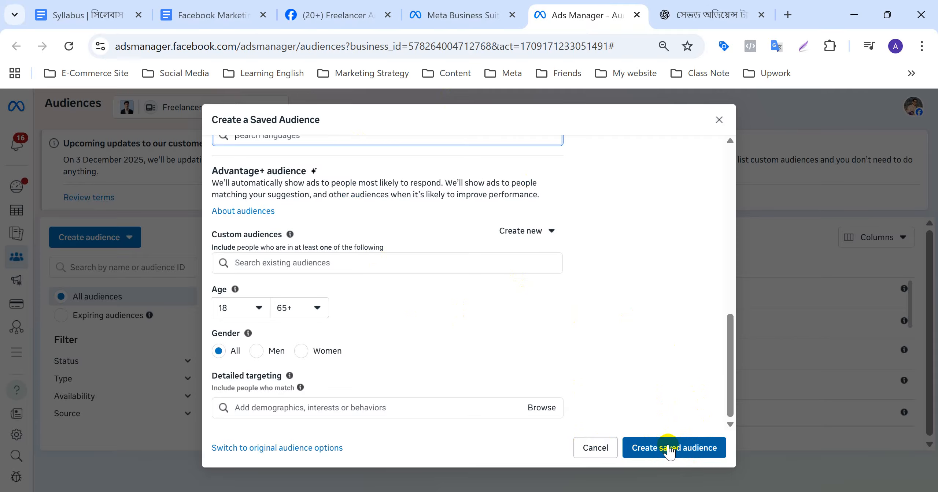
left_click(669, 451)
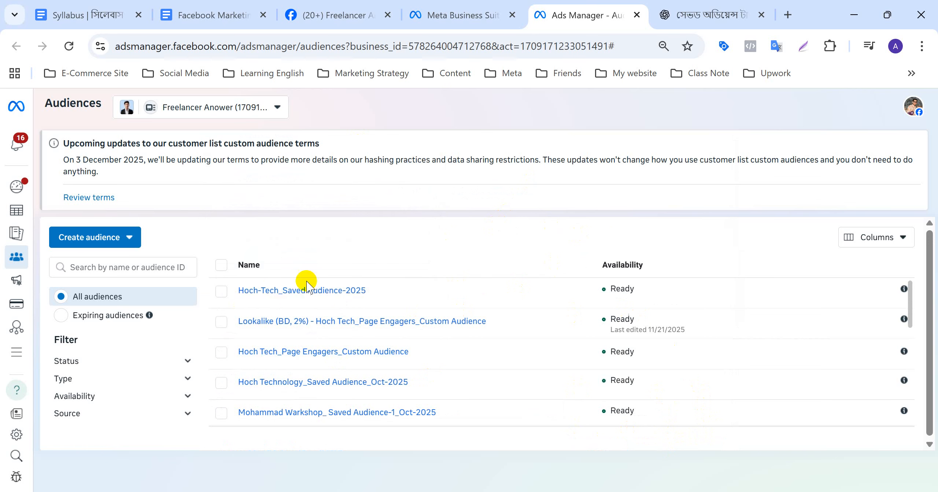
Select the Hoch-Tech_Saved Audience-2025 entry in the audience list
mouse_move(344, 290)
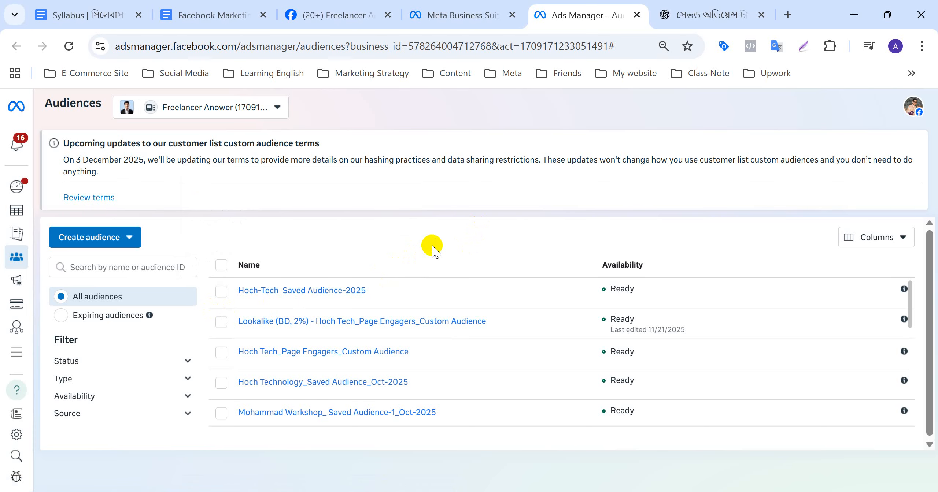
mouse_move(246, 289)
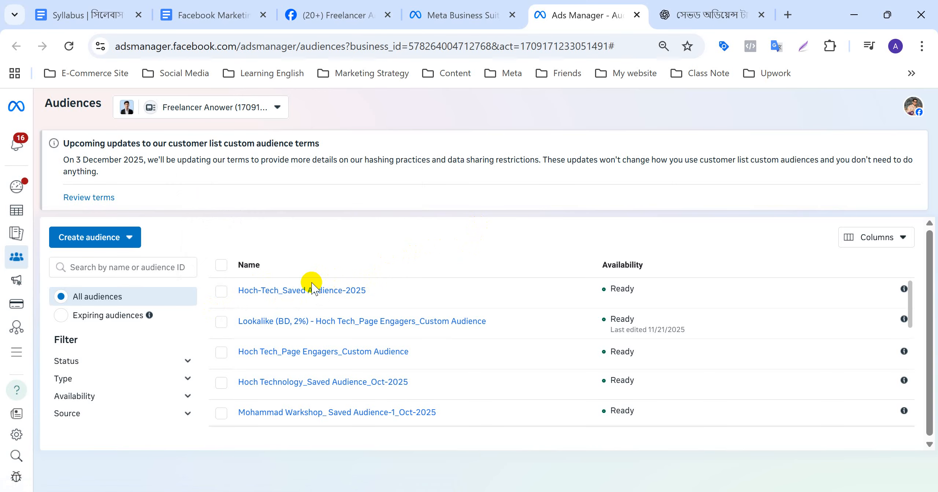
left_click(221, 292)
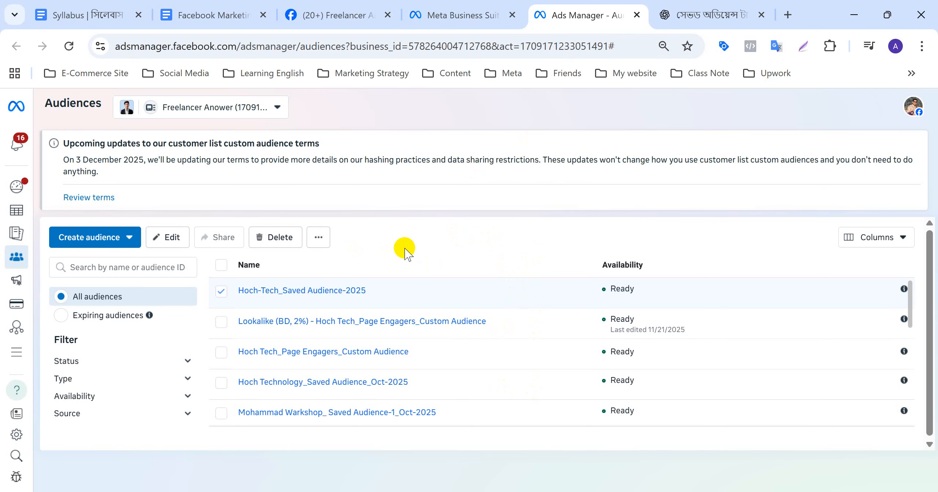
scroll(457, 238, "down", 1)
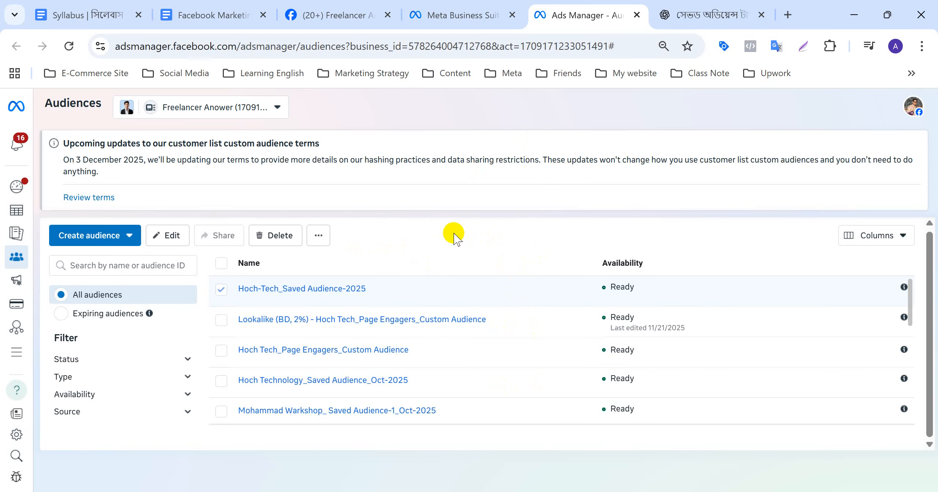
scroll(454, 235, "up", 1)
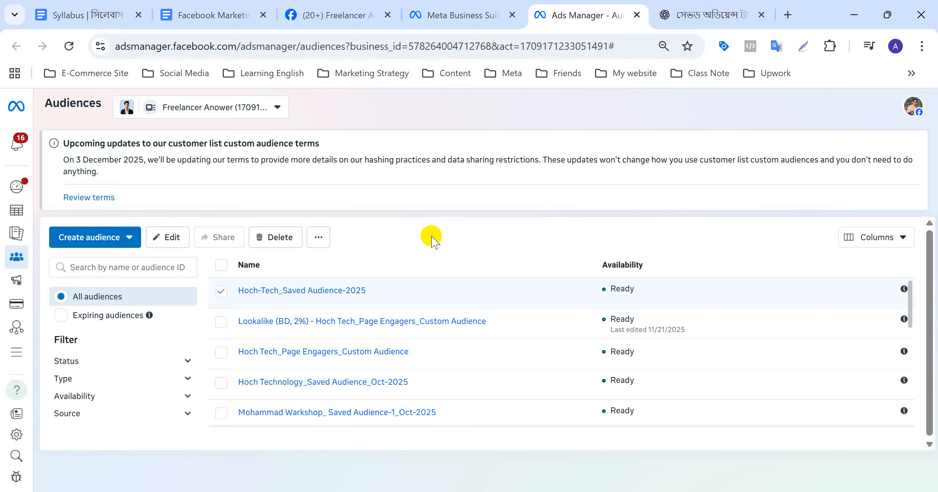
left_click(431, 7)
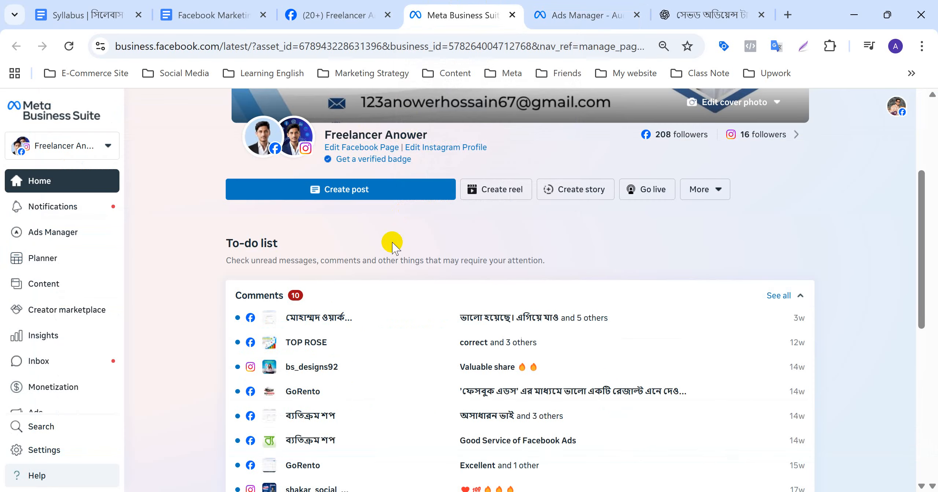
left_click(586, 5)
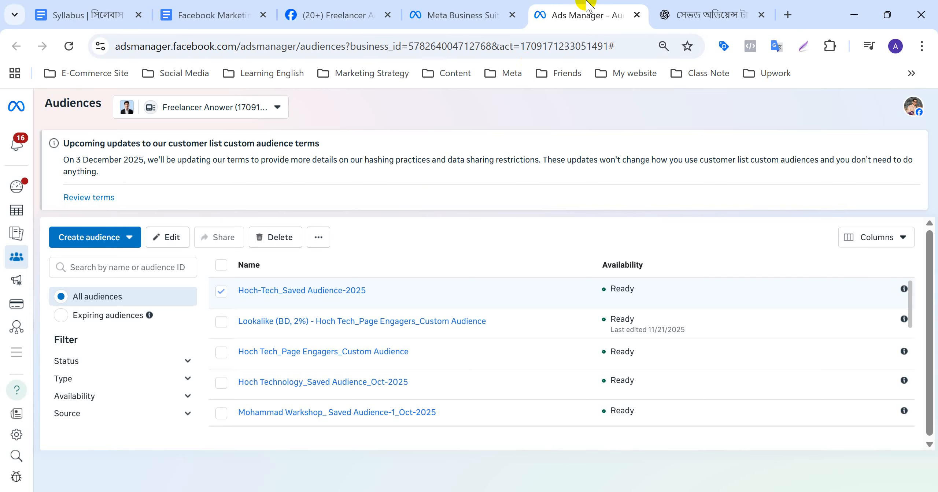